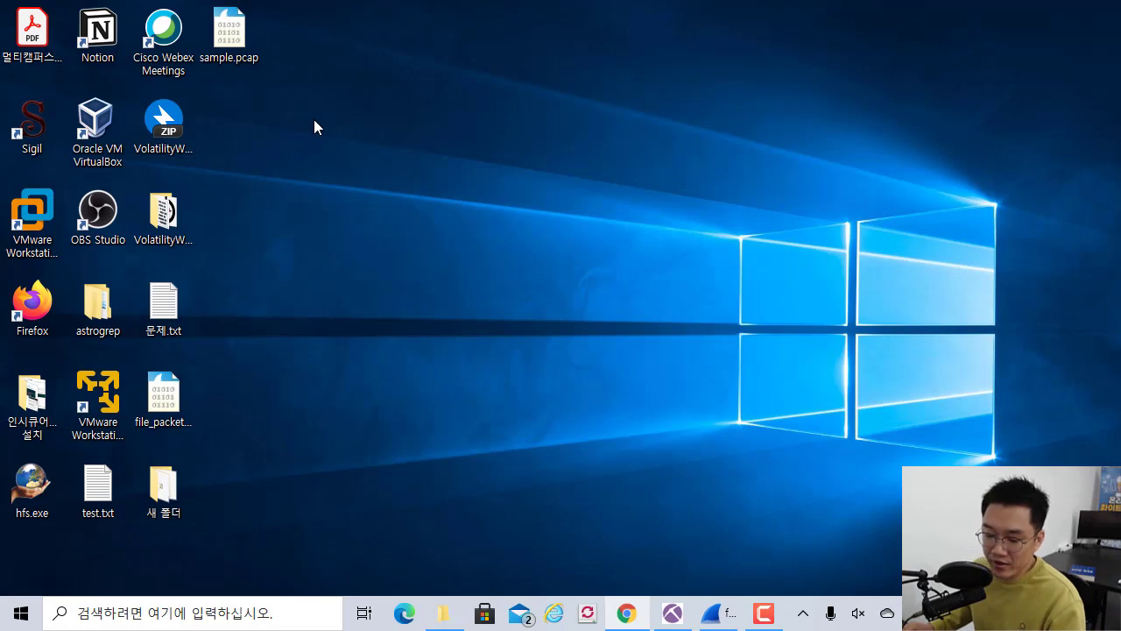
- Open 문제.txt from the desktop and enlarge its text to read the incident scenario
double_click(180, 315)
left_click(422, 207)
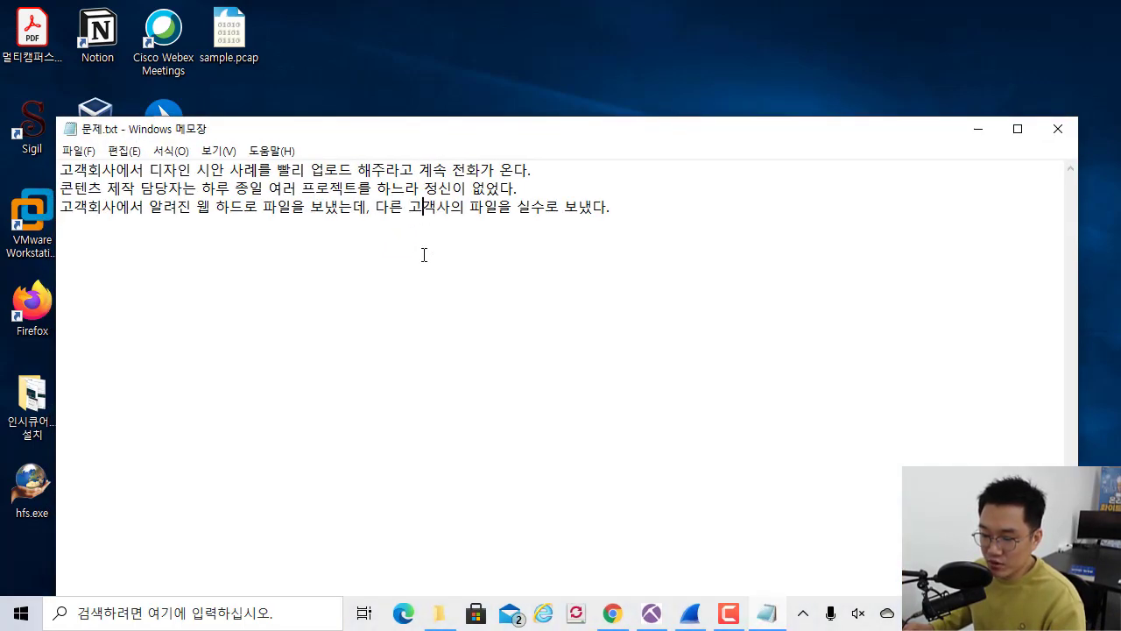
scroll(423, 254, "up", 6)
scroll(412, 268, "down", 1)
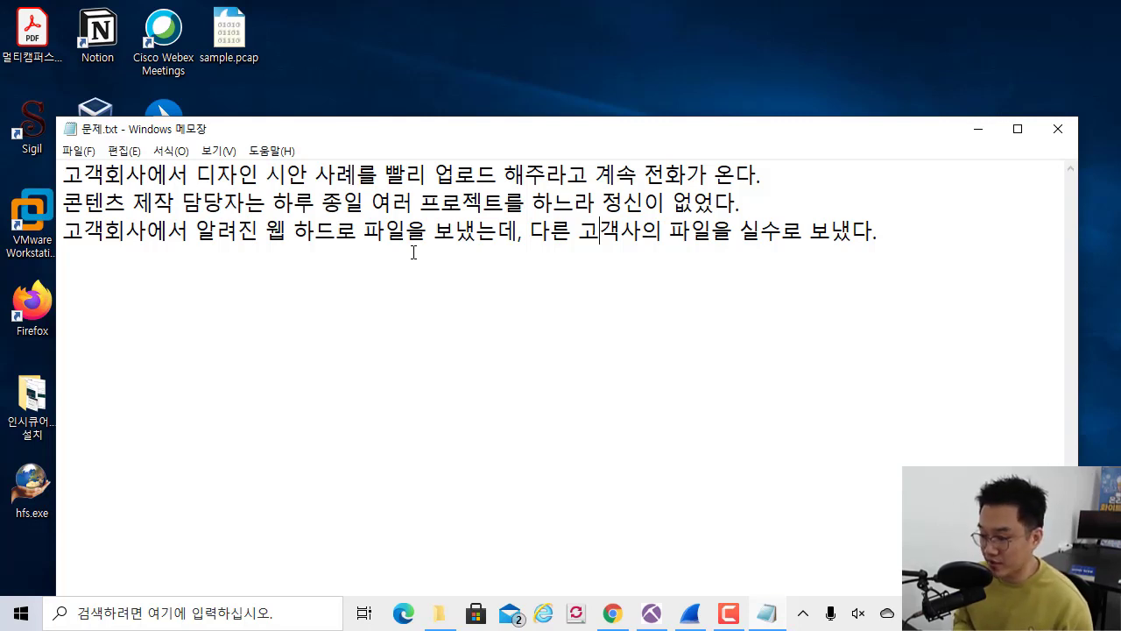
left_click(978, 132)
- Open the capture file file_packet01.pcapng in Wireshark and select packet 5
left_click(184, 422)
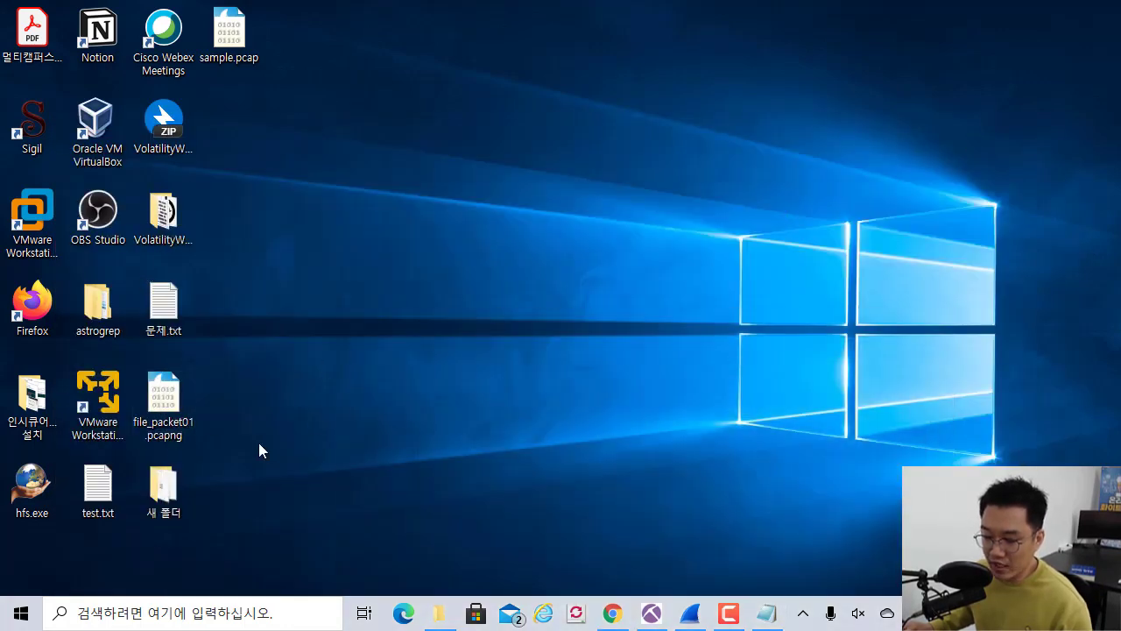
double_click(174, 411)
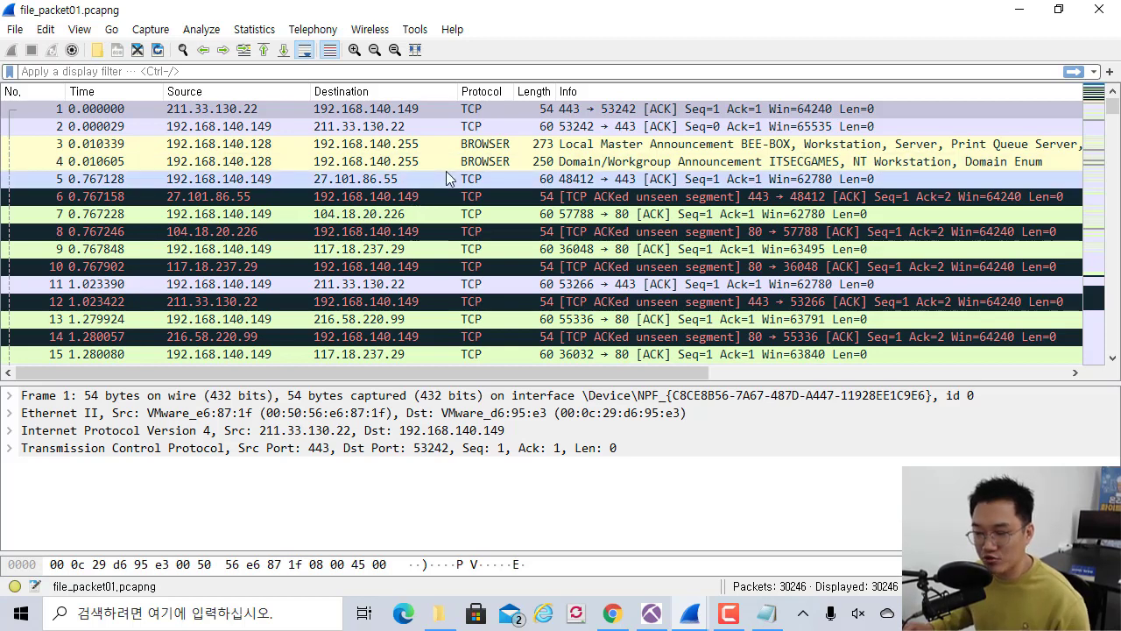
left_click(323, 178)
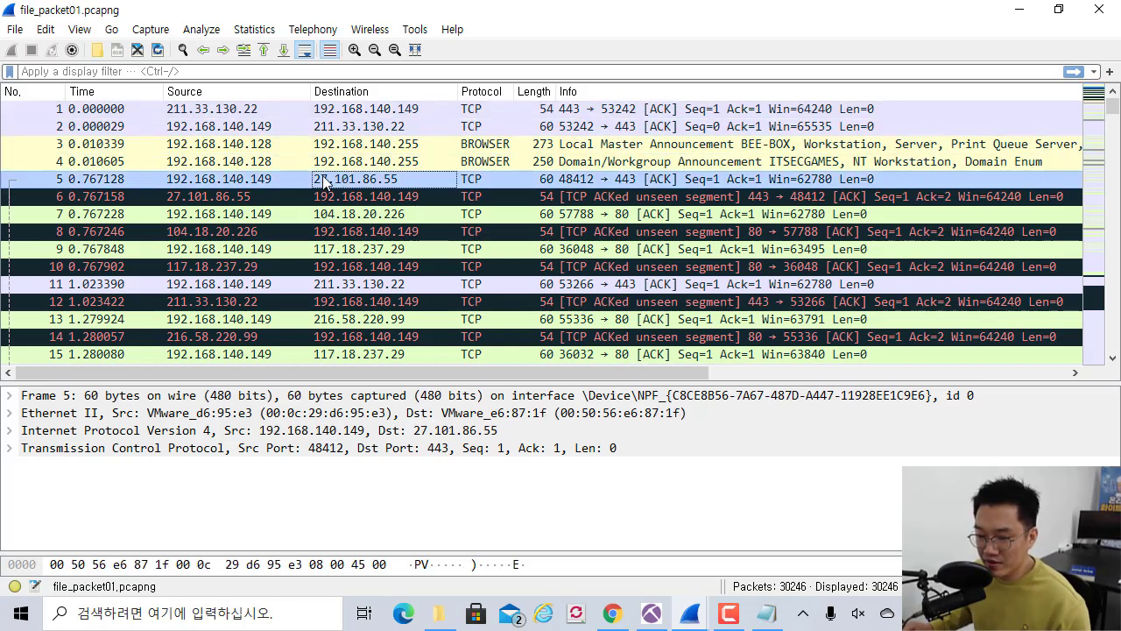
- Review the Capture File Properties of file_packet01.pcapng, including file hashes, capture times, interface and statistics
left_click(265, 35)
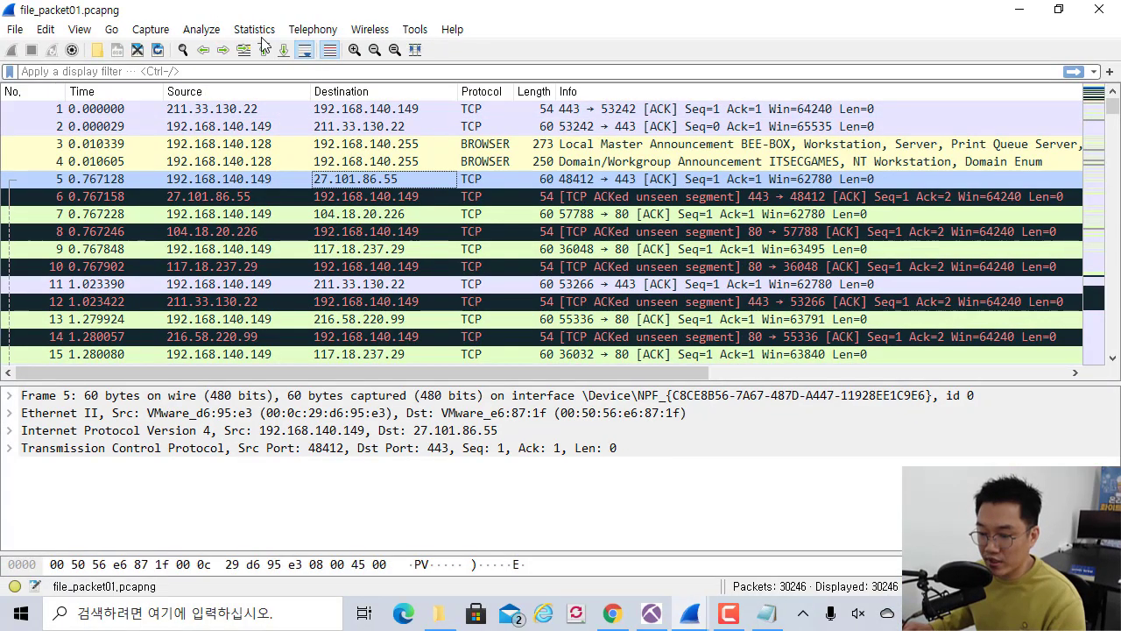
left_click(261, 42)
key("Right")
key("Left")
left_click(249, 46)
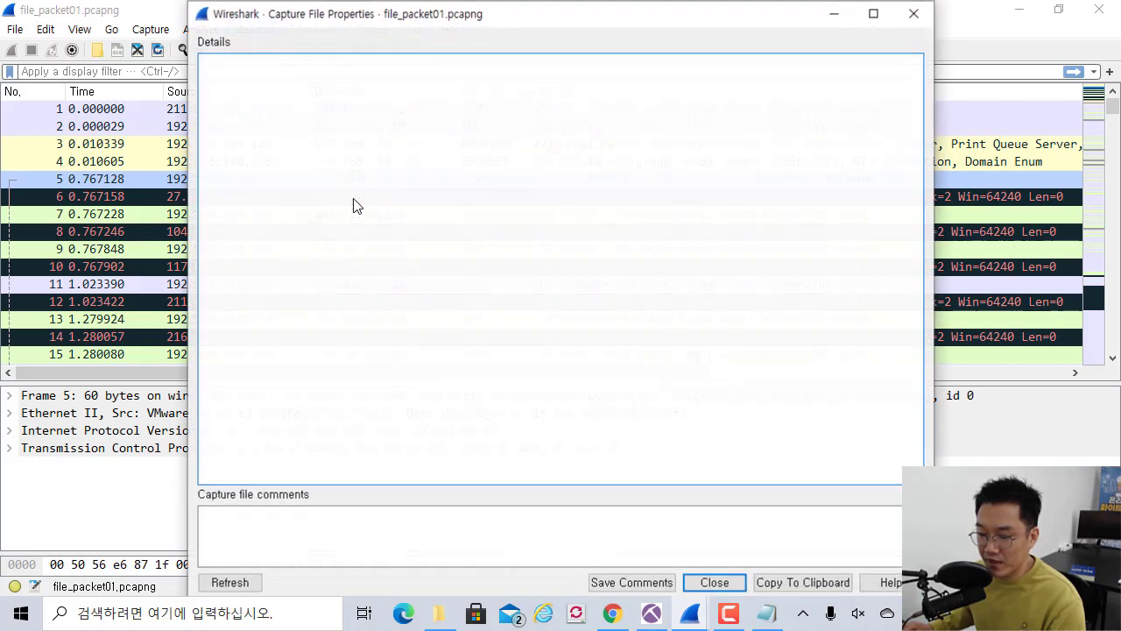
scroll(497, 254, "down", 3)
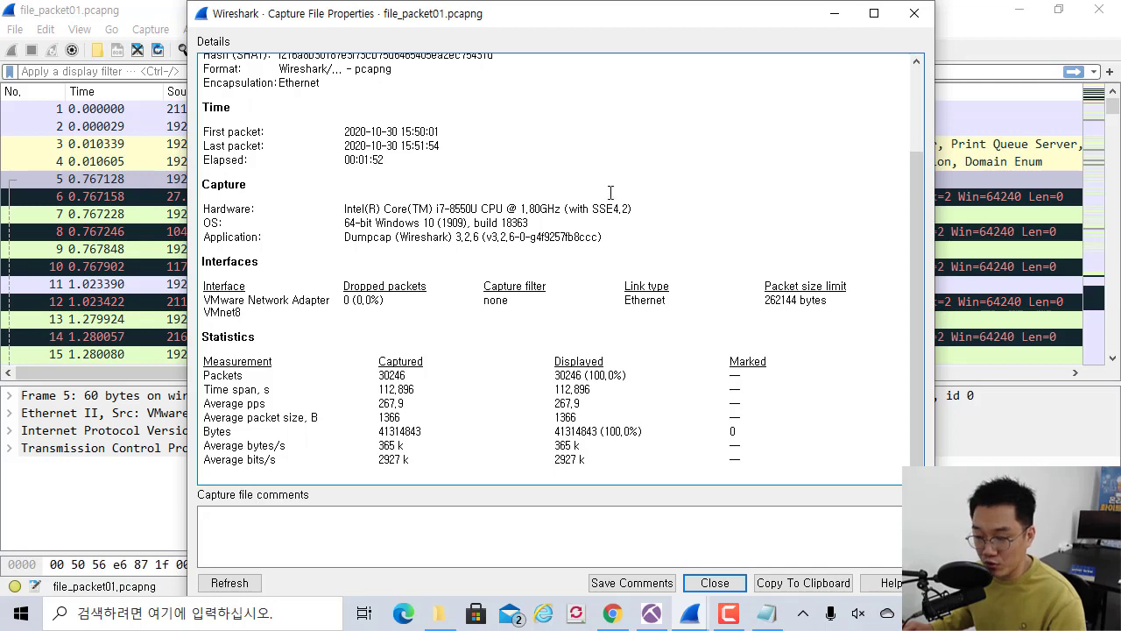
scroll(611, 192, "up", 3)
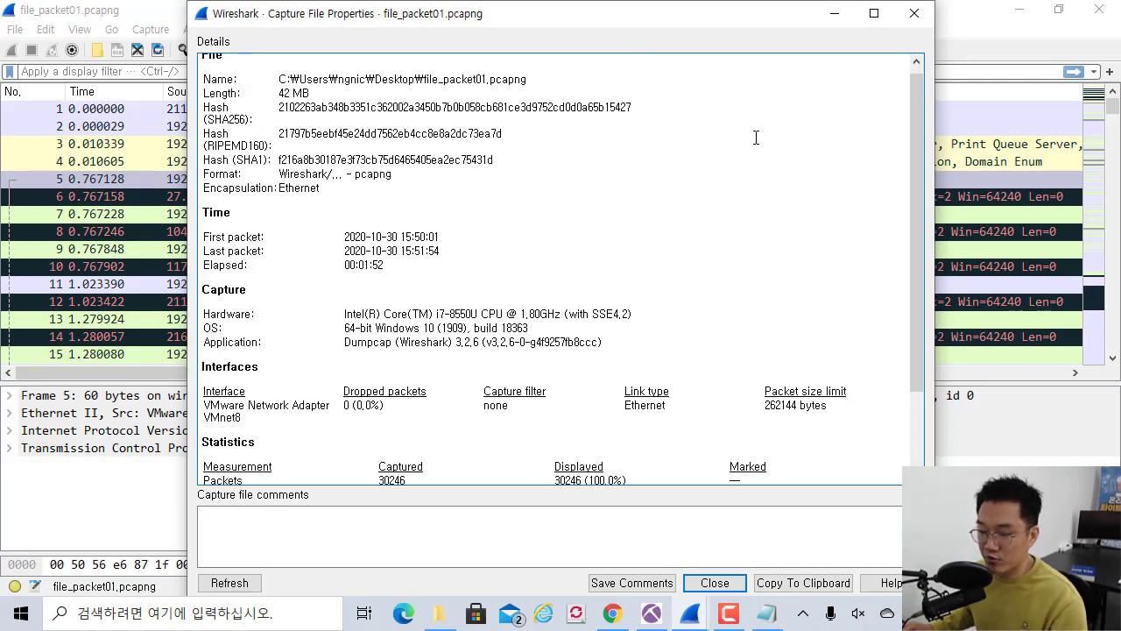
left_click(915, 15)
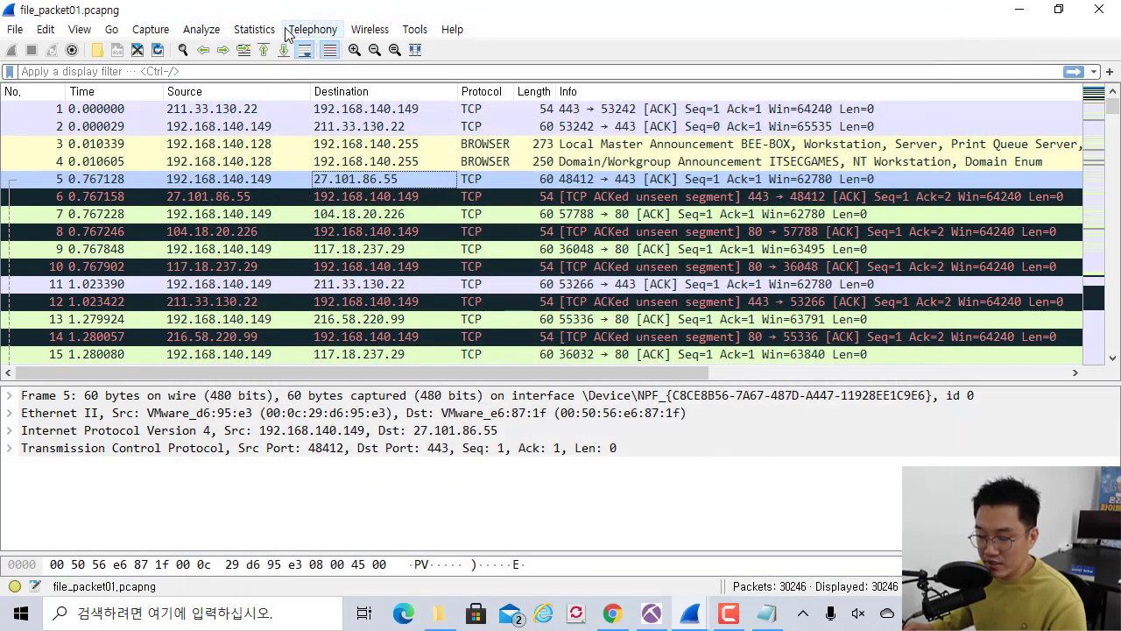
- Examine the Protocol Hierarchy statistics, focusing on the Compuserve GIF and MIME Multipart Media Encapsulation entries under HTTP
left_click(270, 29)
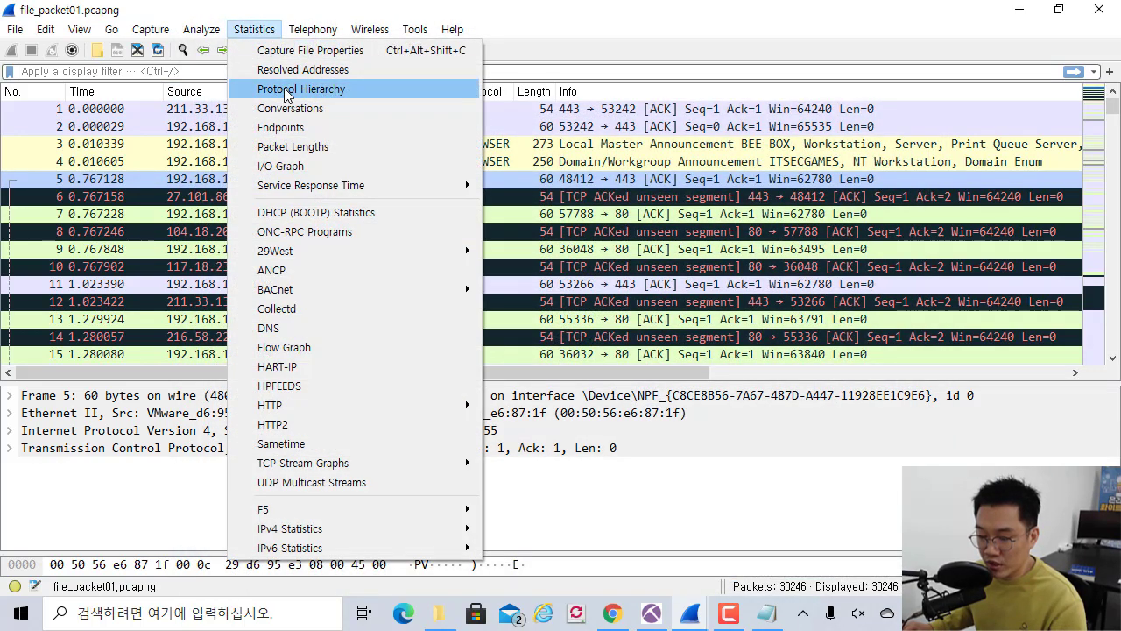
left_click(370, 186)
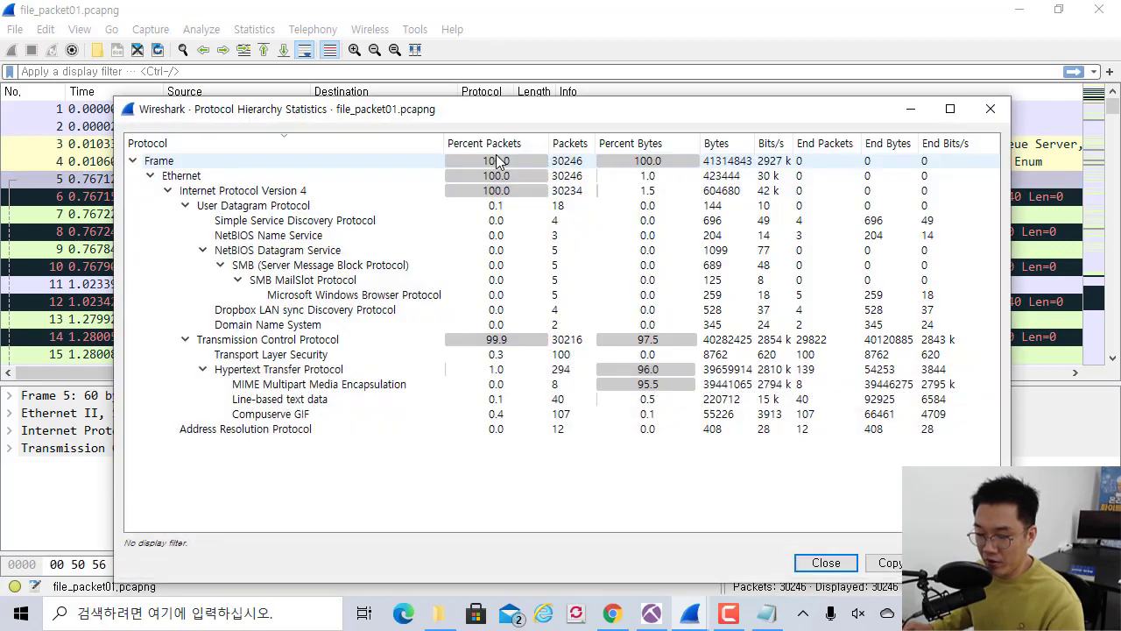
left_click_drag(470, 109, 509, 82)
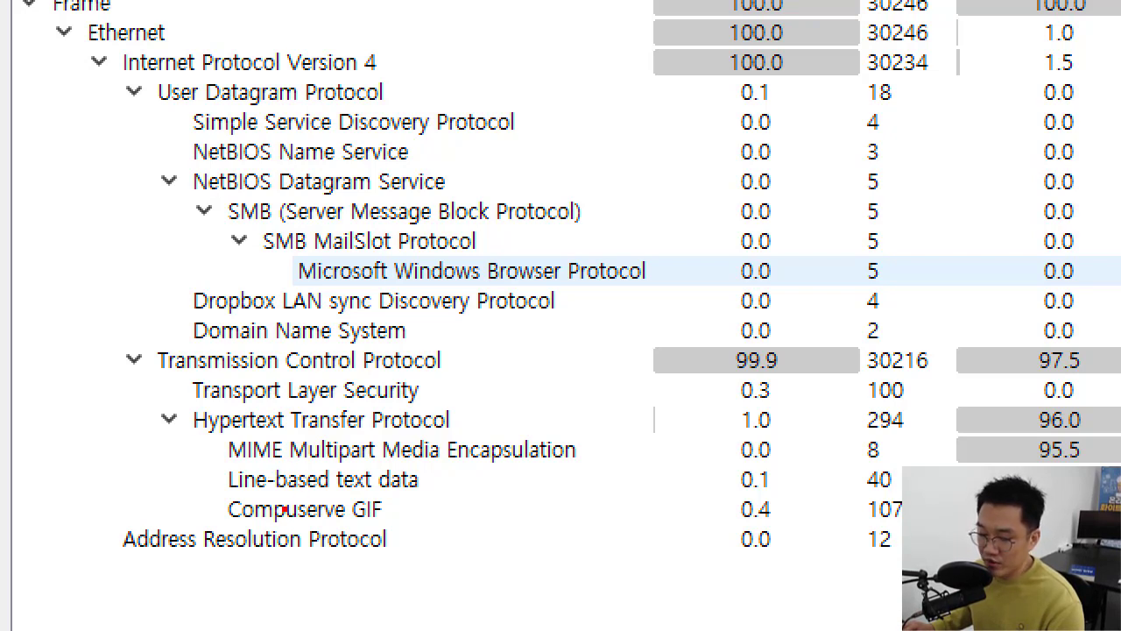
mouse_move(209, 492)
left_mouse_down()
mouse_move(544, 542)
mouse_move(915, 541)
mouse_move(911, 528)
left_mouse_up()
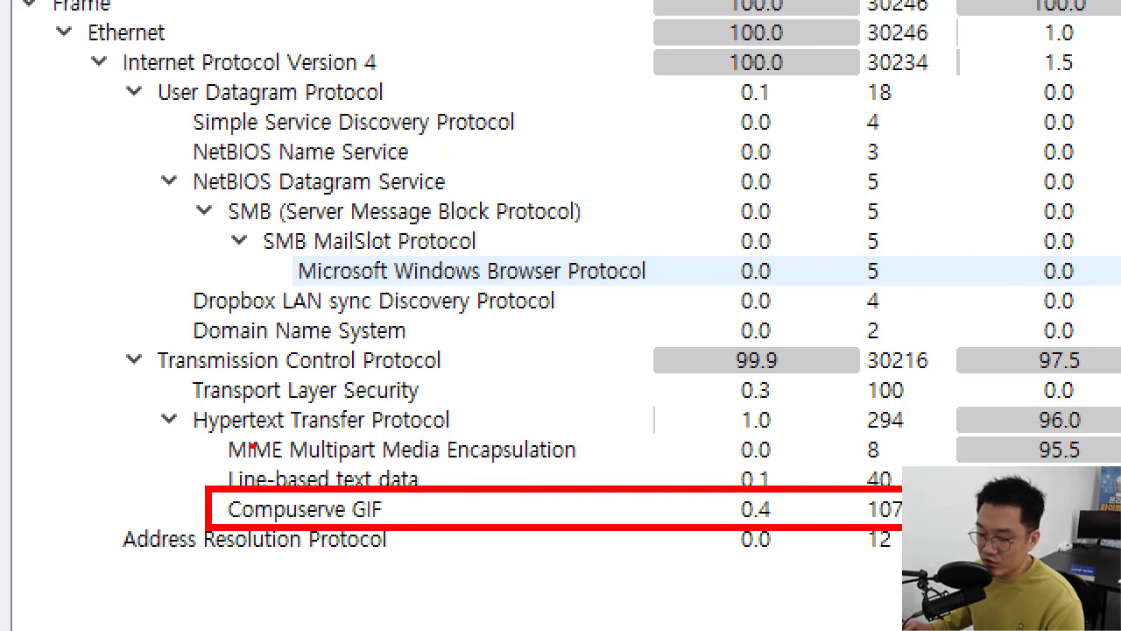
left_click_drag(201, 420, 208, 460)
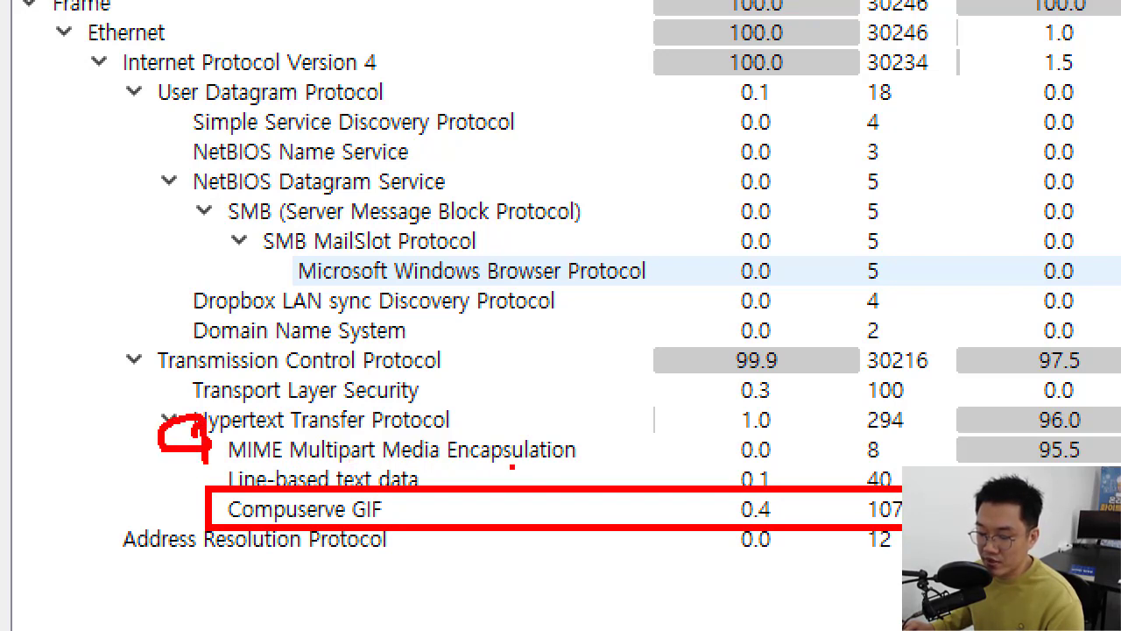
left_click_drag(586, 466, 213, 462)
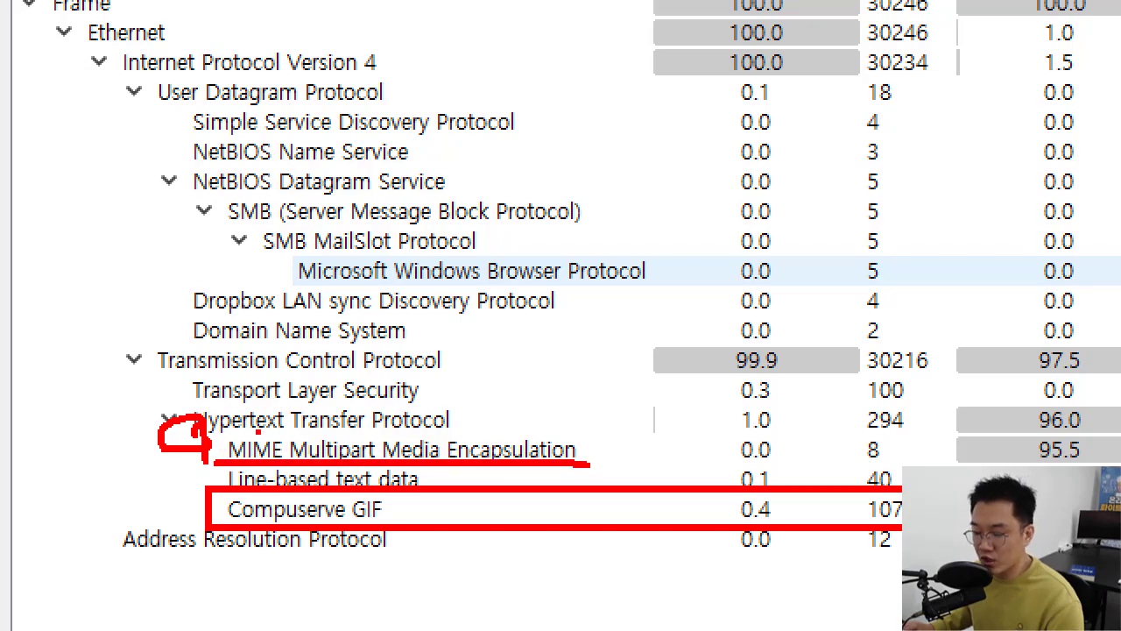
key("Escape")
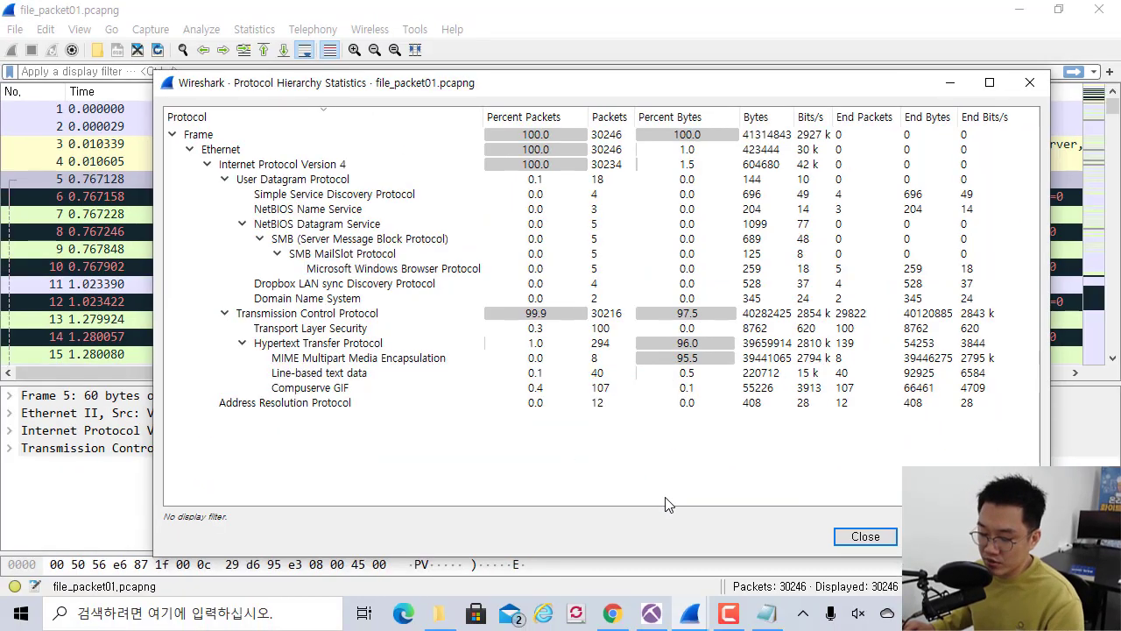
- Reread the scenario in 문제.txt against the protocol statistics, and close the Protocol Hierarchy statistics
left_click(765, 613)
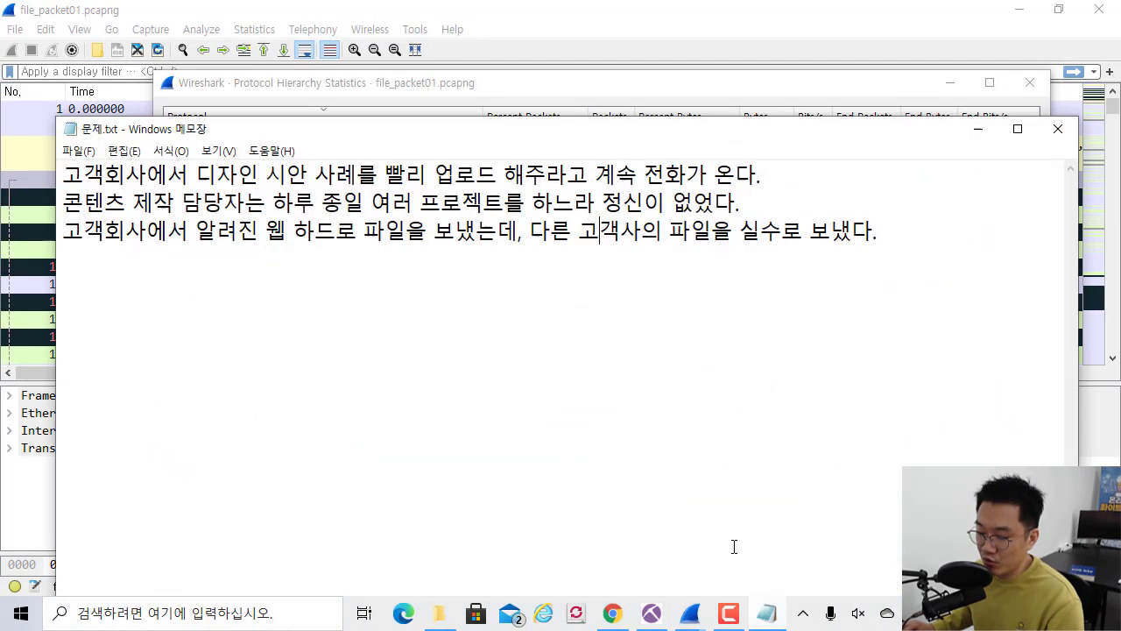
left_click(364, 203)
left_click_drag(305, 208, 444, 206)
left_click(442, 204)
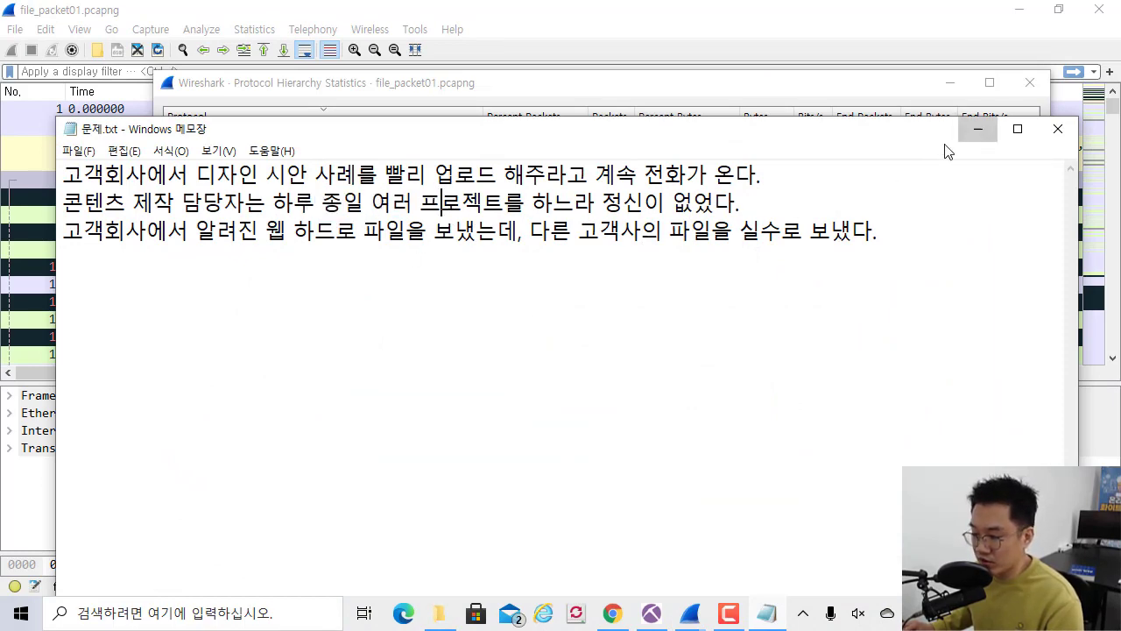
left_click(978, 129)
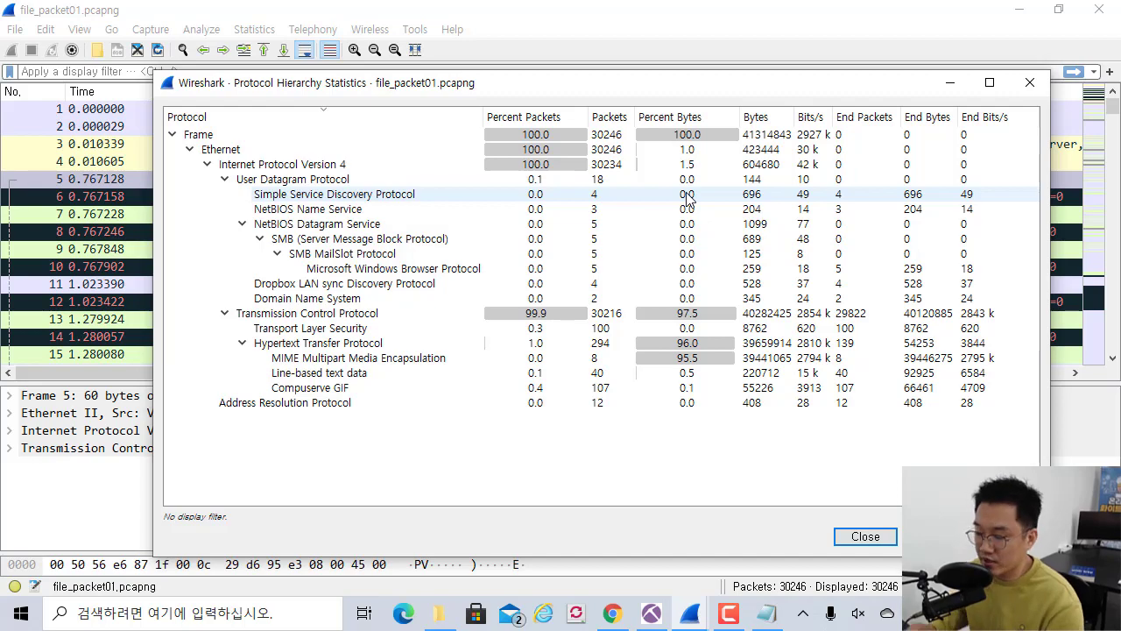
left_click(1028, 84)
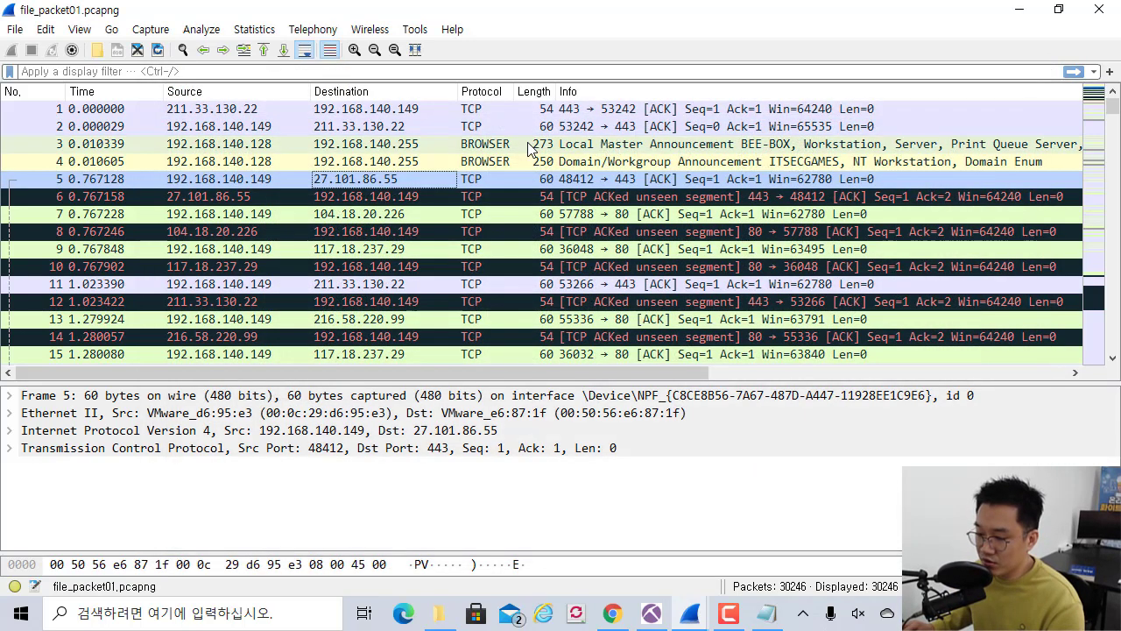
- Check the last two lines of 문제.txt again, covering the files sent to the web hard
key("Down")
key("Down")
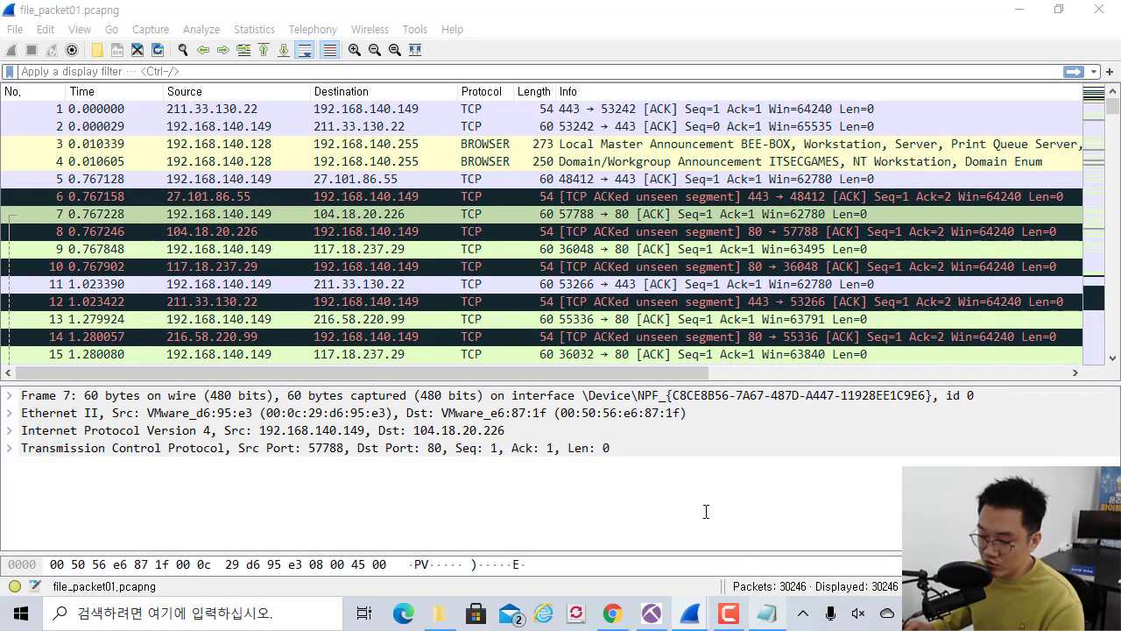
left_click(767, 613)
left_click_drag(345, 203, 807, 230)
left_click(499, 317)
- Apply the display filter http to the packet list in Wireshark
left_click(509, 72)
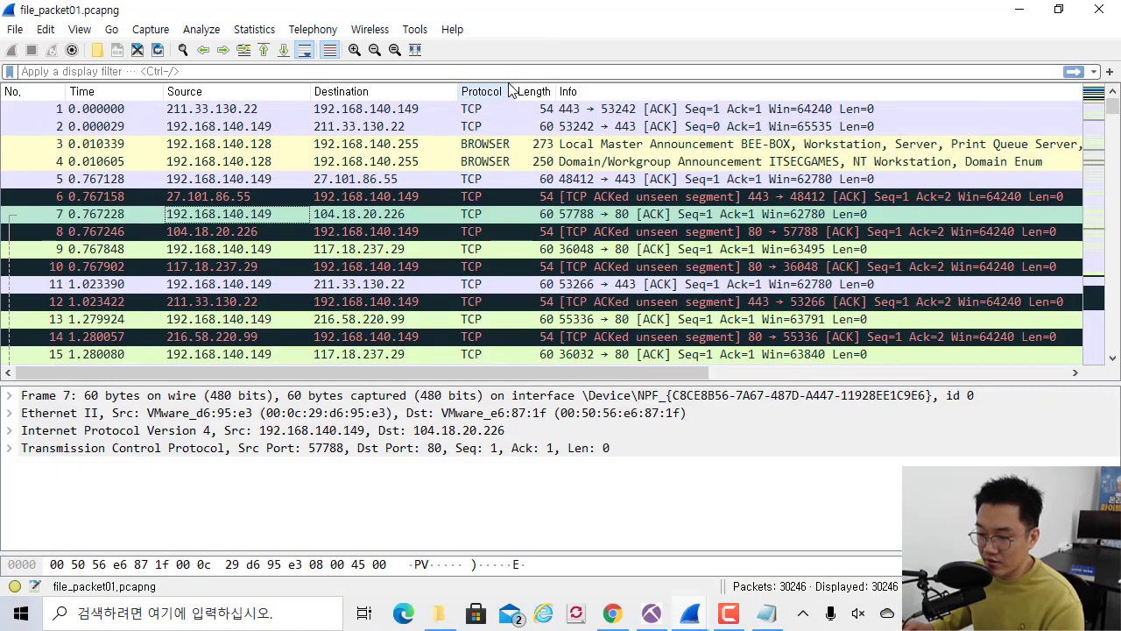
type("http")
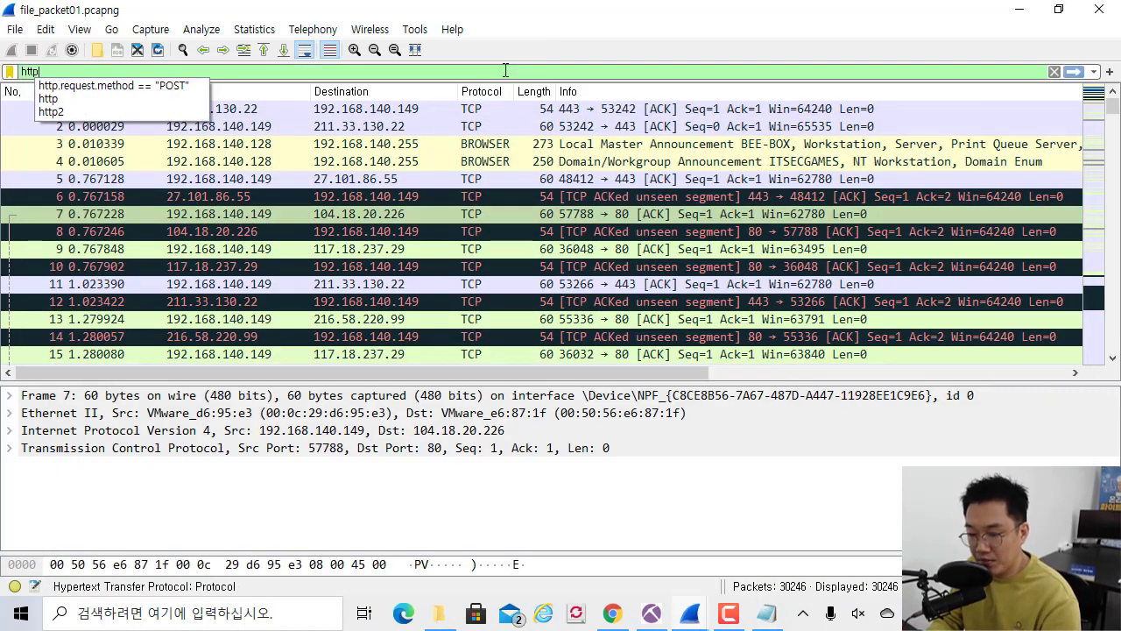
key("Return")
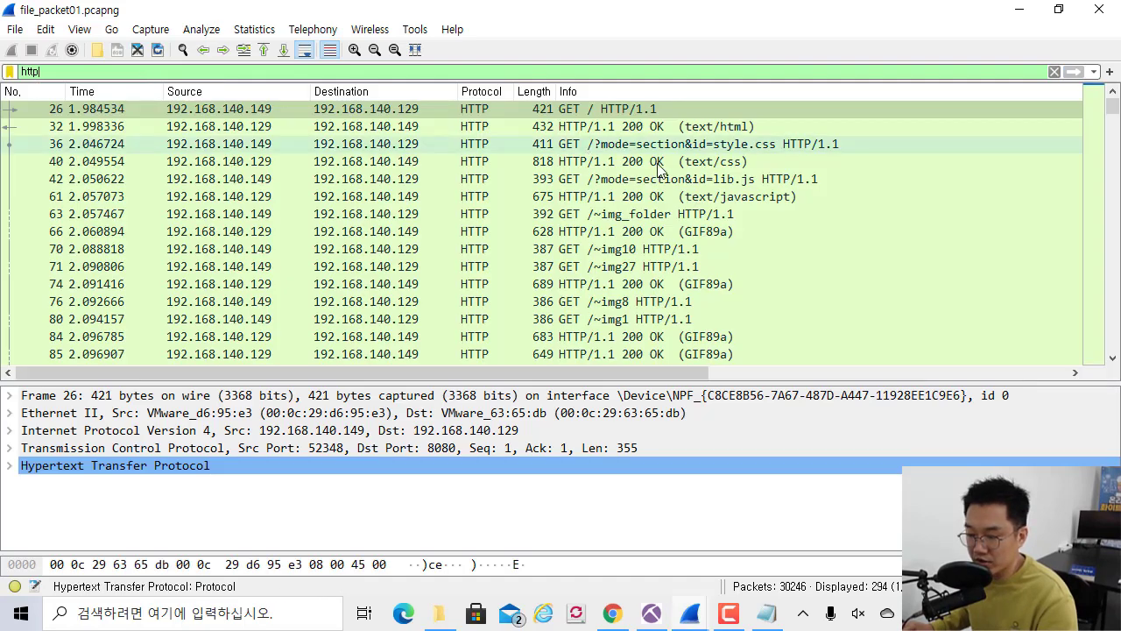
- Skim the filtered HTTP packets as far as the POST /upload/ request and return to the start of the list
left_click(823, 177)
scroll(918, 189, "down", 3)
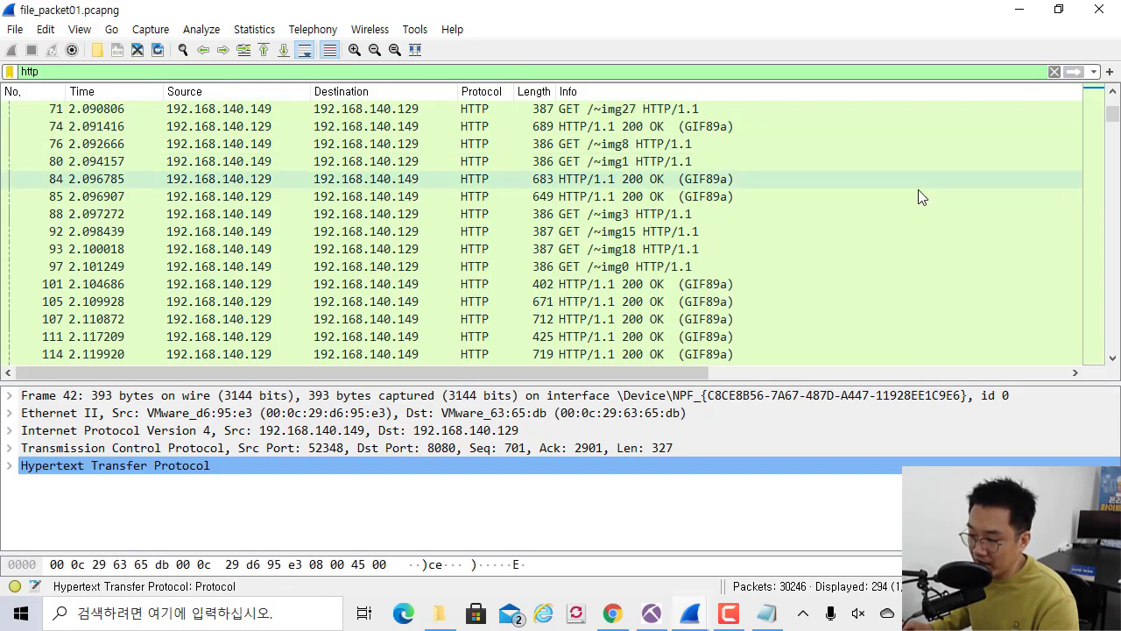
scroll(911, 184, "down", 12)
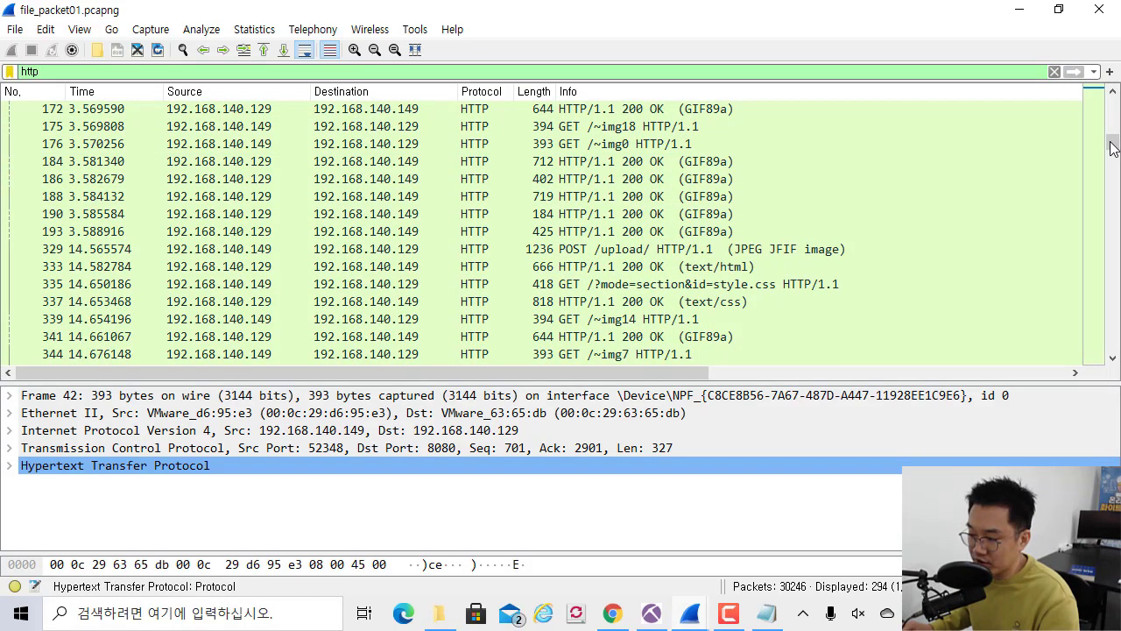
left_click_drag(1112, 147, 1112, 103)
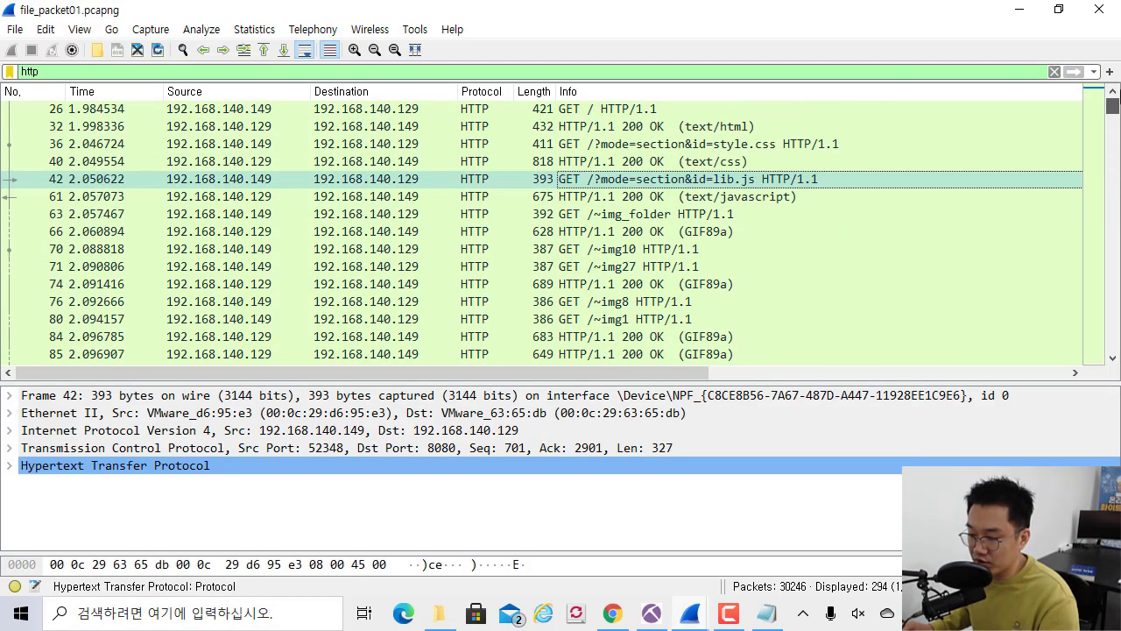
- Examine the image GET requests, from /~img_folder and /~img10 to the consecutive /~img3, /~img15, /~img18 and /~img0 requests
left_click(718, 217)
left_click(635, 251)
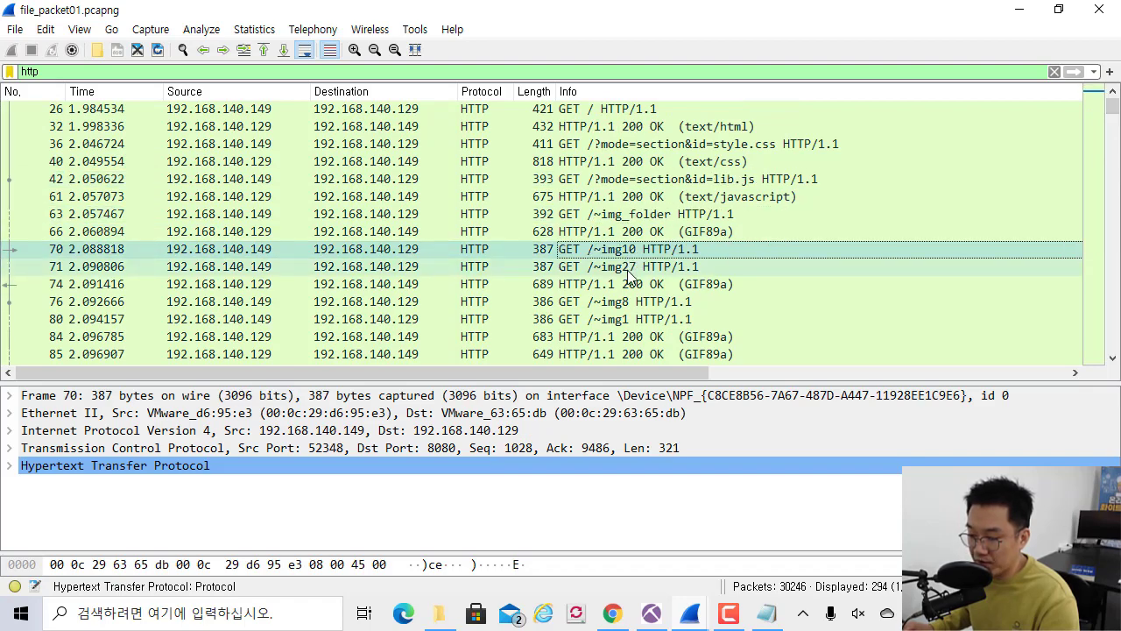
left_click(631, 267)
scroll(631, 266, "down", 3)
left_click(627, 213)
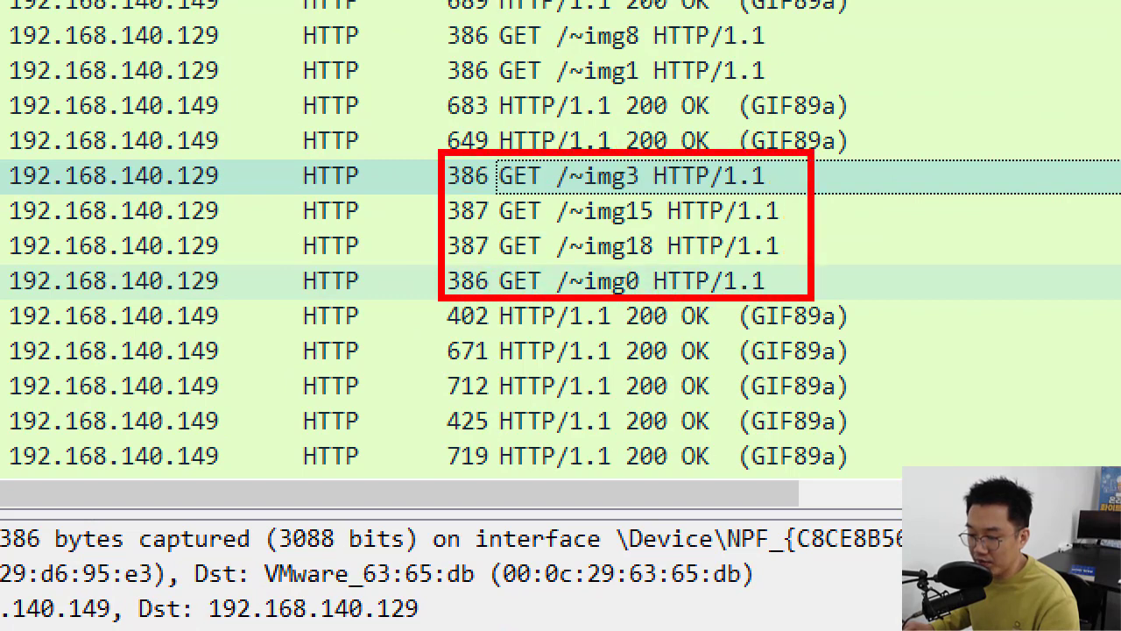
mouse_move(414, 160)
left_mouse_down()
mouse_move(377, 243)
mouse_move(410, 290)
left_mouse_up()
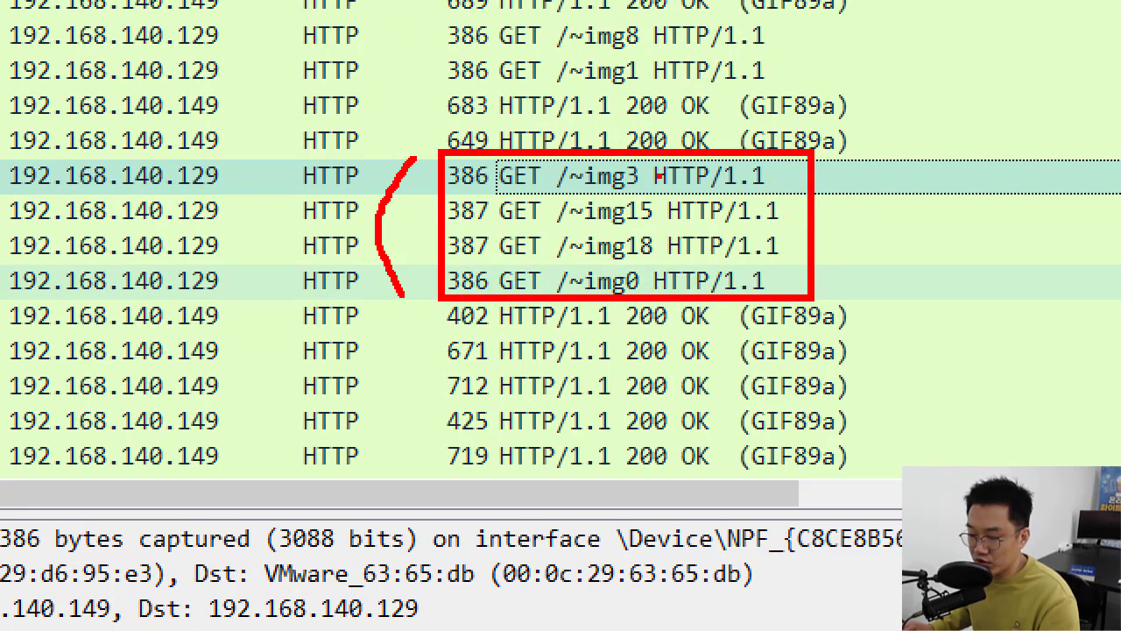
left_click_drag(585, 195, 666, 200)
left_click_drag(587, 231, 637, 234)
left_click_drag(603, 280, 658, 279)
left_click_drag(591, 304, 636, 310)
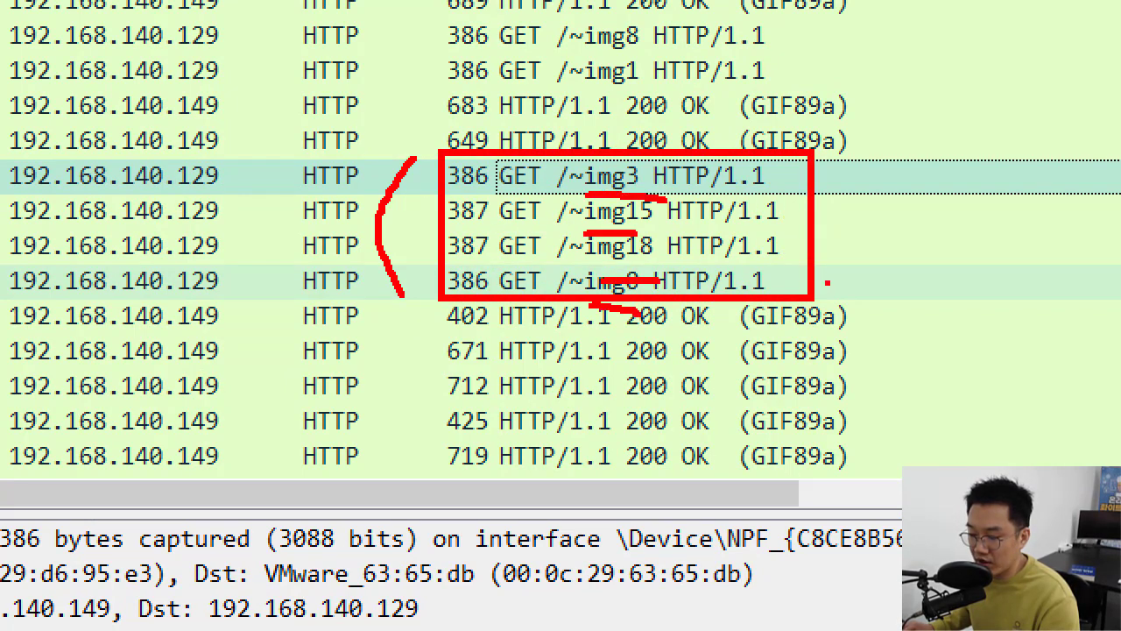
left_click_drag(745, 132, 736, 294)
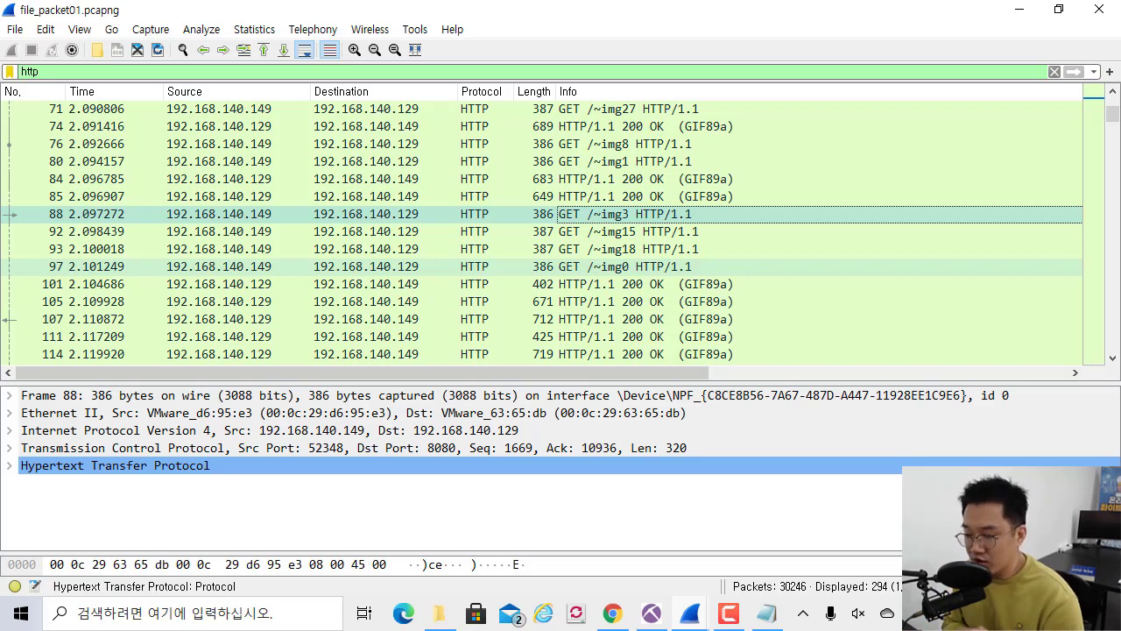
- Apply the display filter http.request.method == "POST" to the packet list
scroll(671, 268, "down", 2)
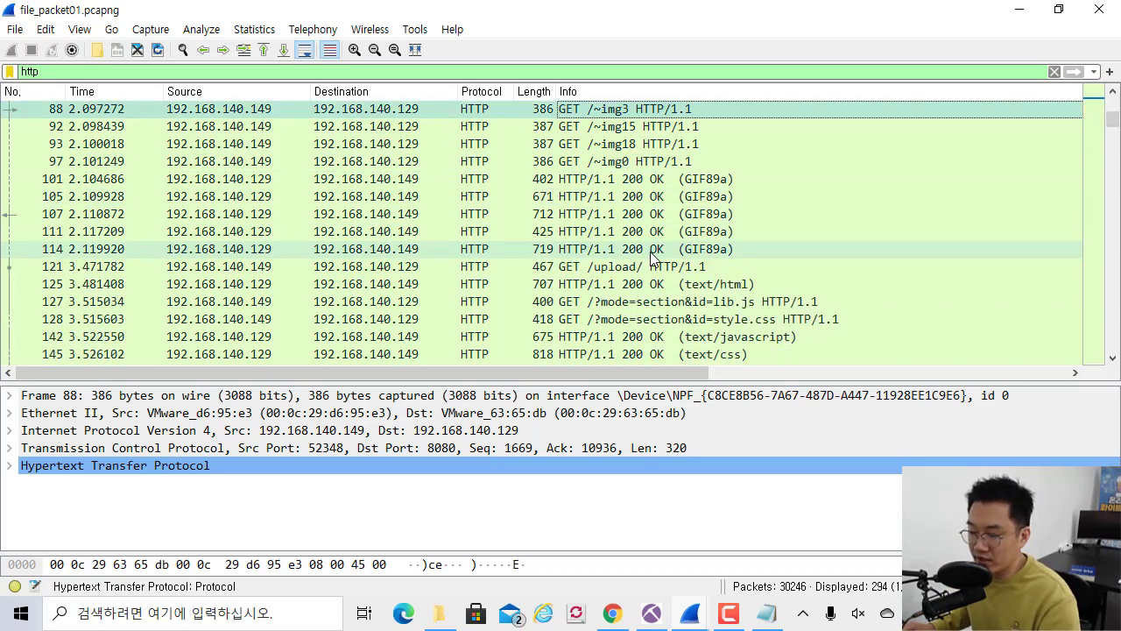
scroll(652, 261, "down", 2)
scroll(652, 261, "up", 1)
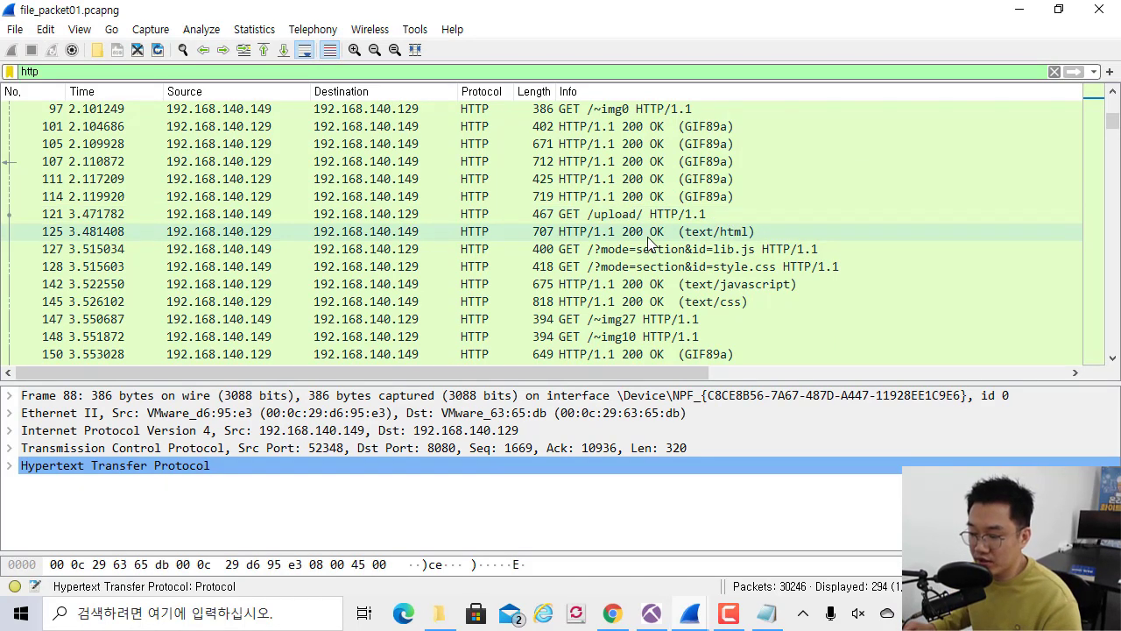
scroll(650, 242, "up", 3)
scroll(652, 245, "down", 4)
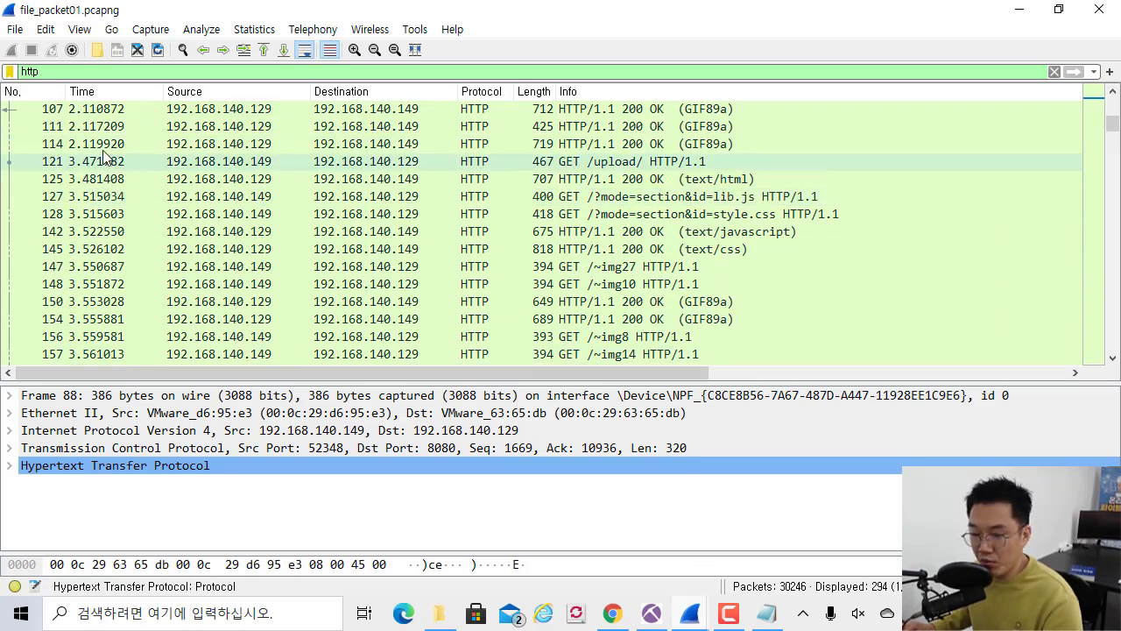
left_click(92, 73)
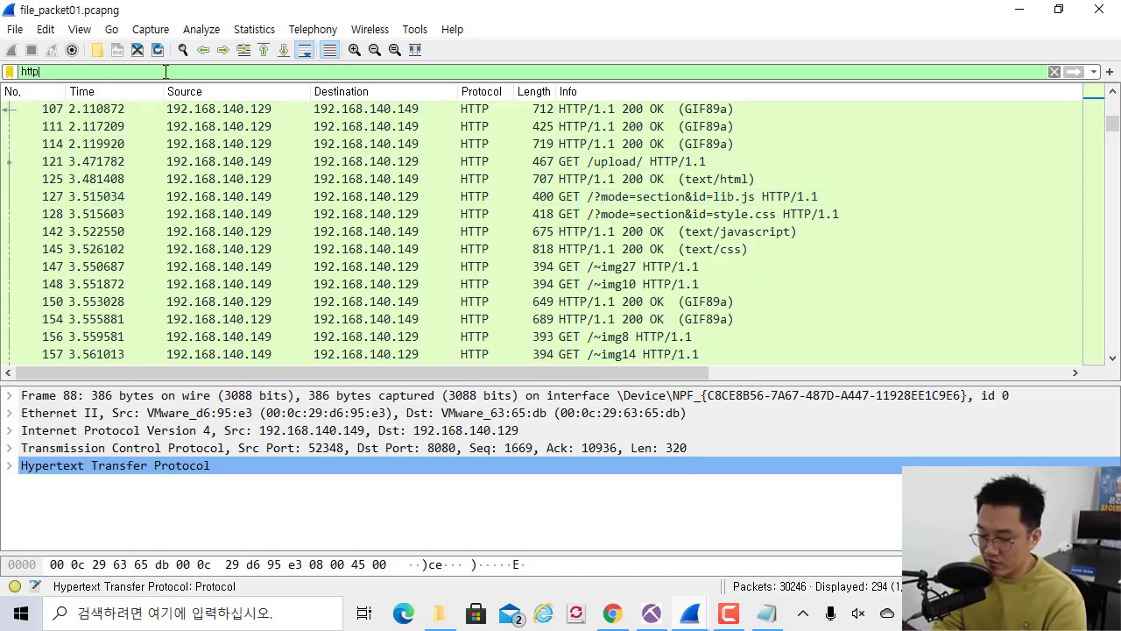
key("BackSpace")
key("Down")
key("Return")
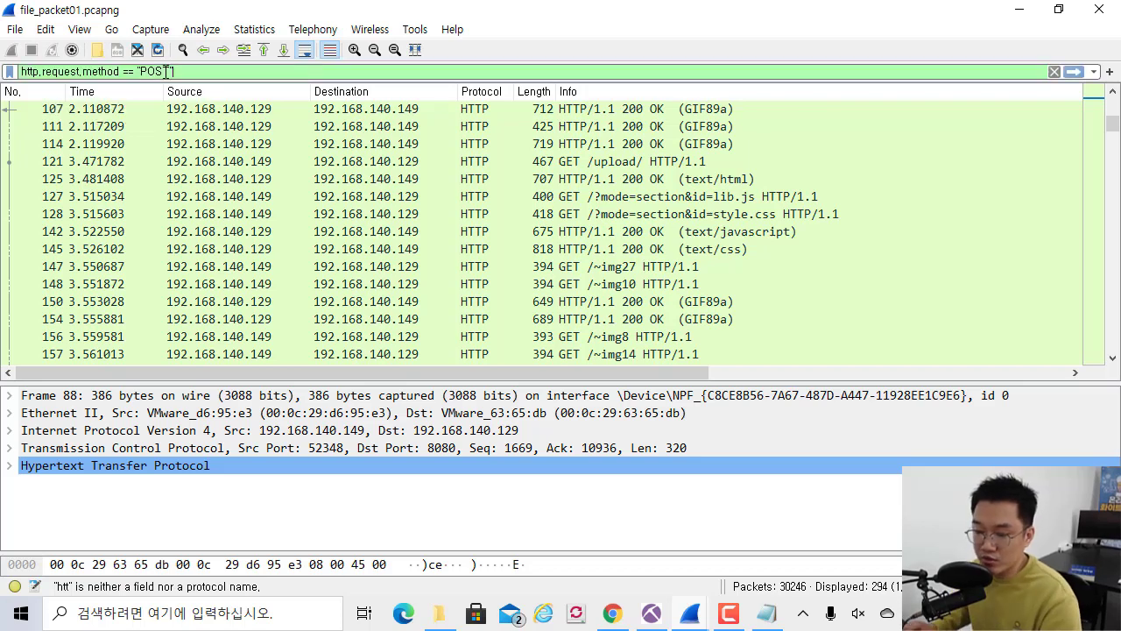
key("Return")
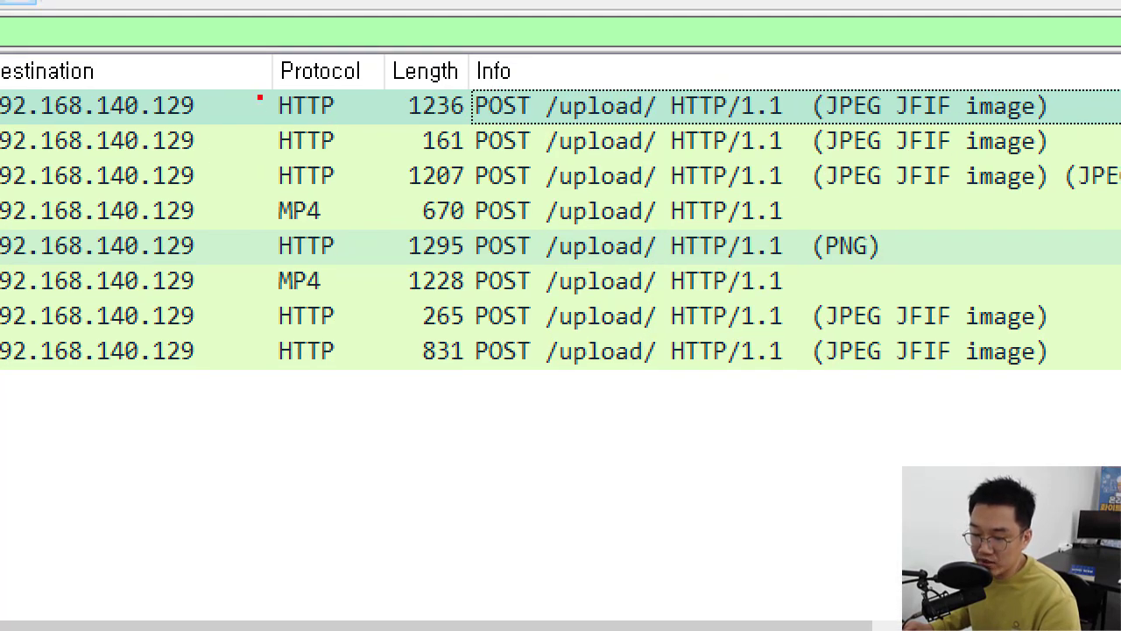
left_click_drag(259, 94, 242, 200)
left_click_drag(246, 245, 245, 355)
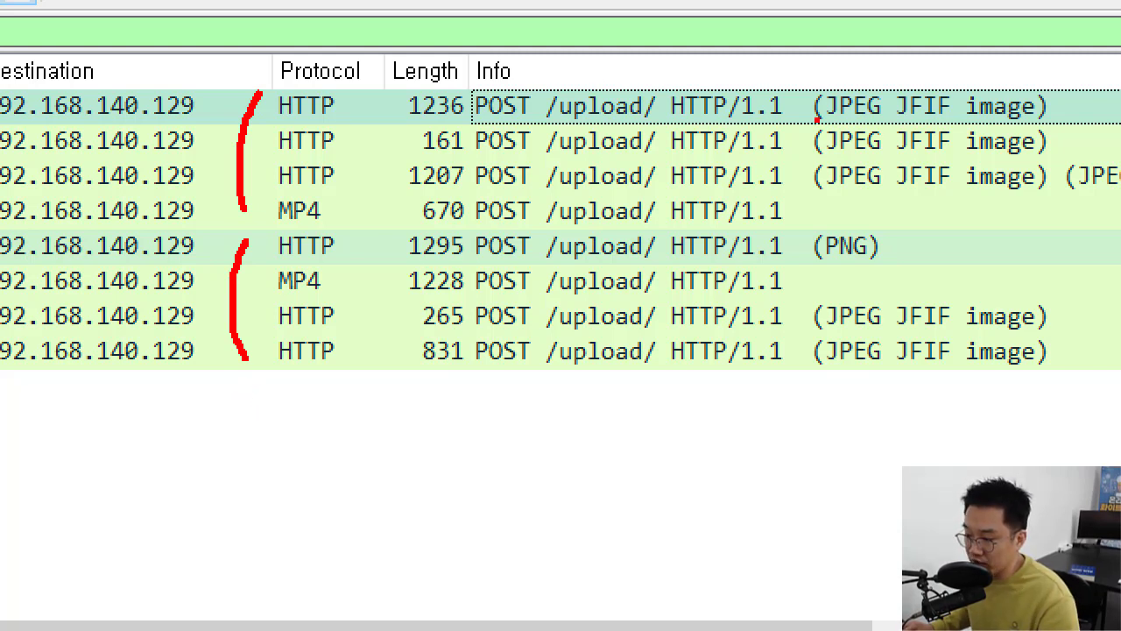
left_click_drag(817, 120, 957, 122)
left_click_drag(832, 156, 927, 155)
left_click_drag(855, 190, 927, 187)
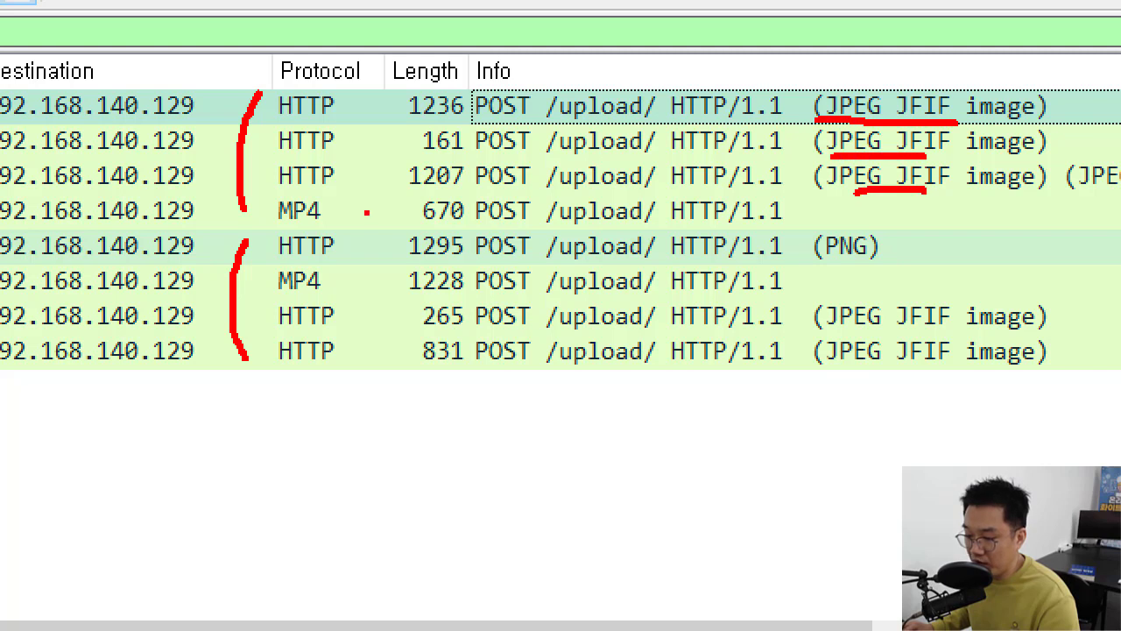
mouse_move(325, 222)
left_mouse_down()
mouse_move(255, 219)
mouse_move(326, 229)
left_mouse_up()
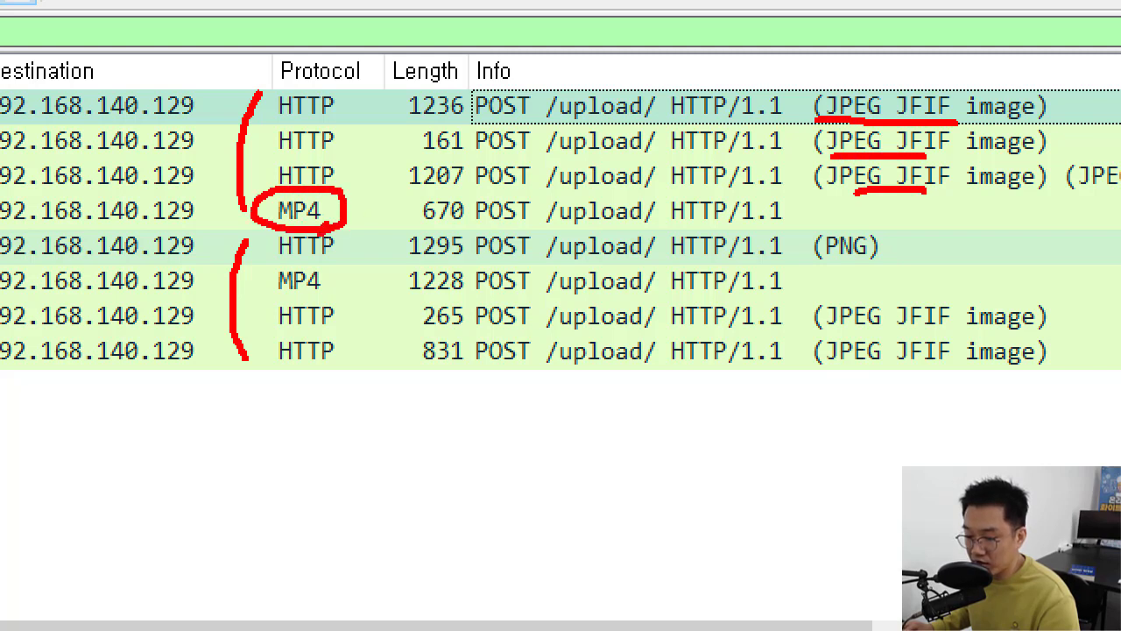
mouse_move(314, 298)
left_mouse_down()
mouse_move(294, 259)
mouse_move(326, 302)
left_mouse_up()
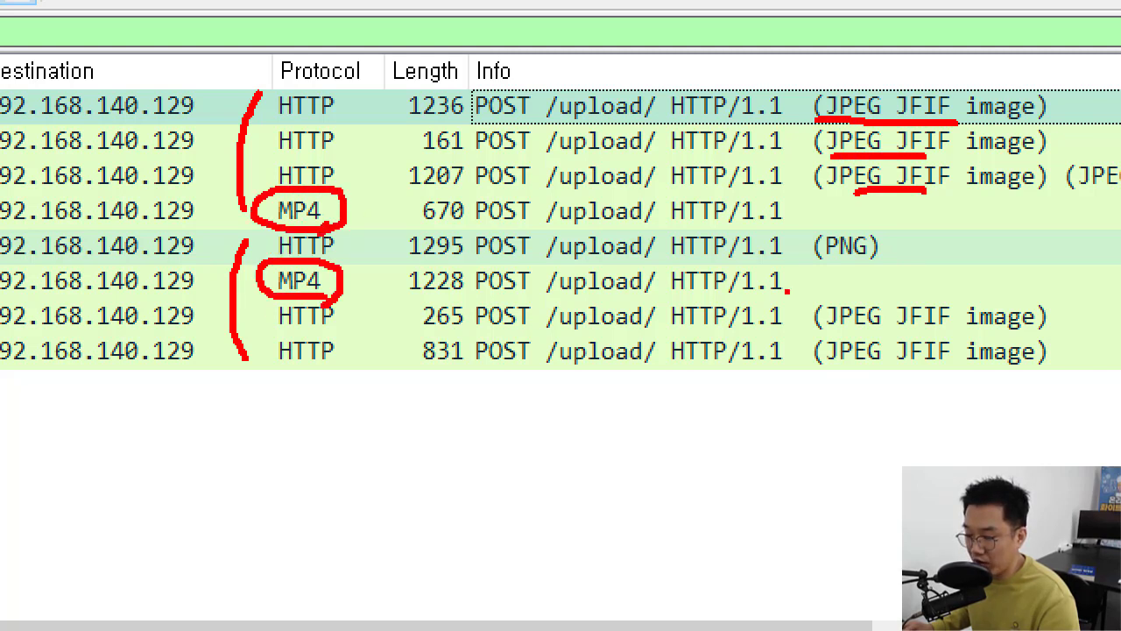
left_click_drag(898, 252, 827, 249)
left_click_drag(891, 328, 839, 324)
left_click_drag(878, 371, 817, 371)
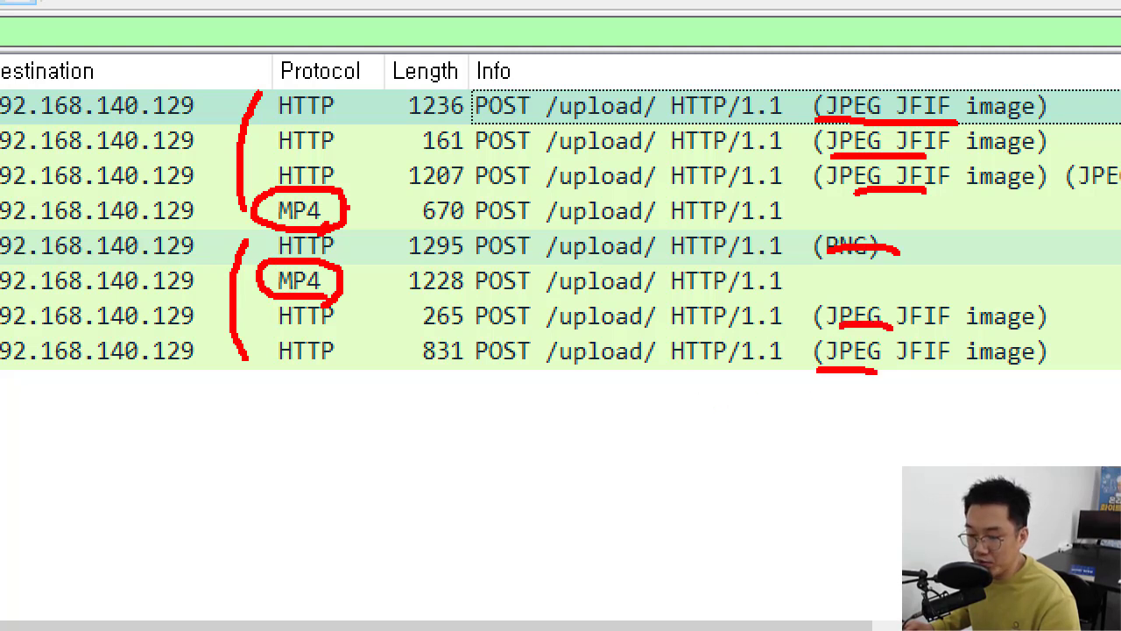
mouse_move(370, 209)
left_mouse_down()
mouse_move(383, 189)
mouse_move(337, 241)
left_mouse_up()
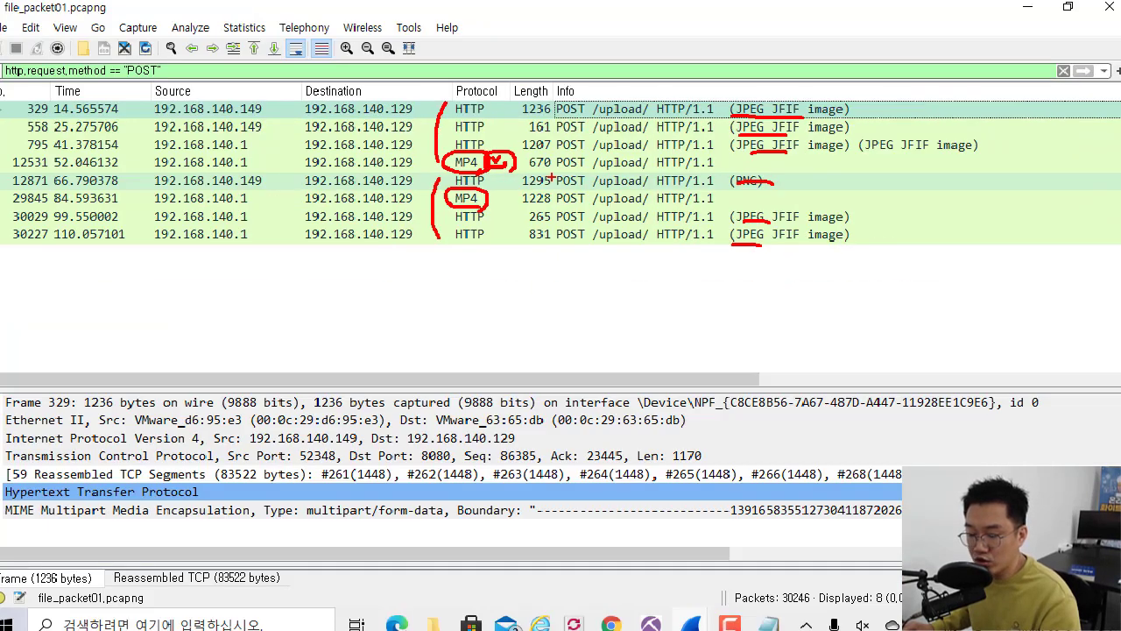
key("Escape")
- Inspect the POST /upload/ packets 12531, 795, 558 and 329 one after another
left_click(455, 155)
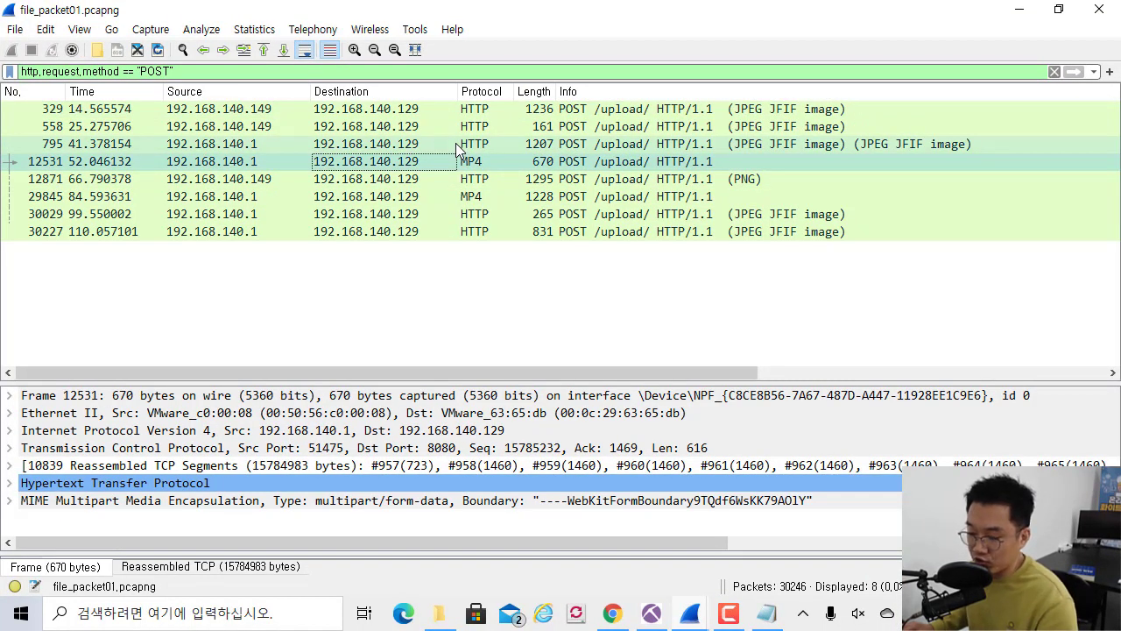
left_click(455, 144)
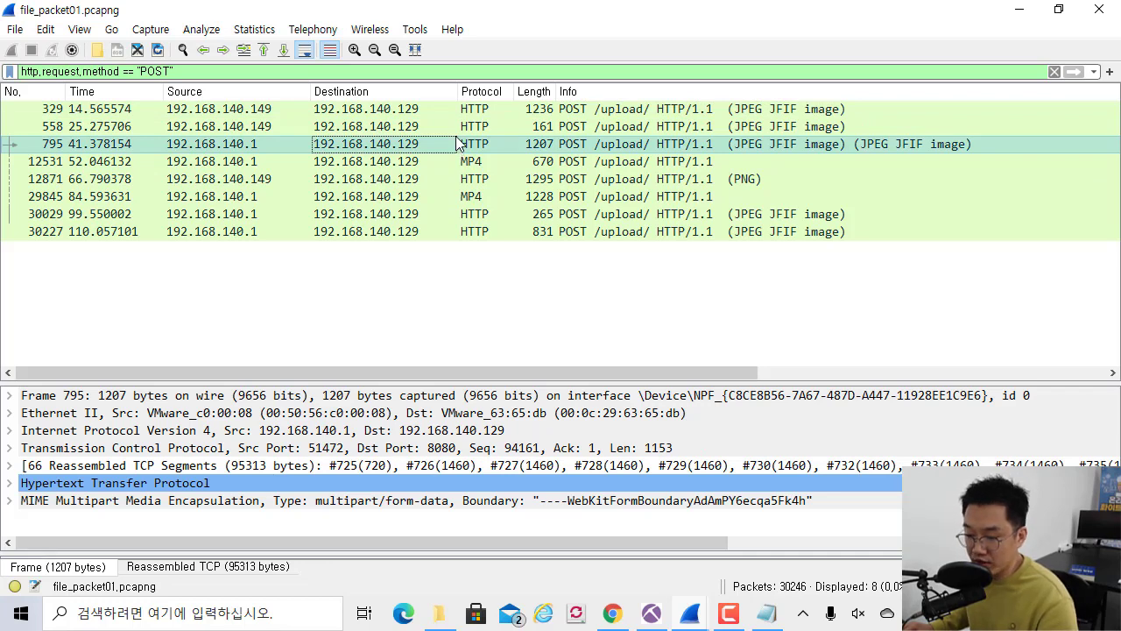
left_click(455, 126)
key("Up")
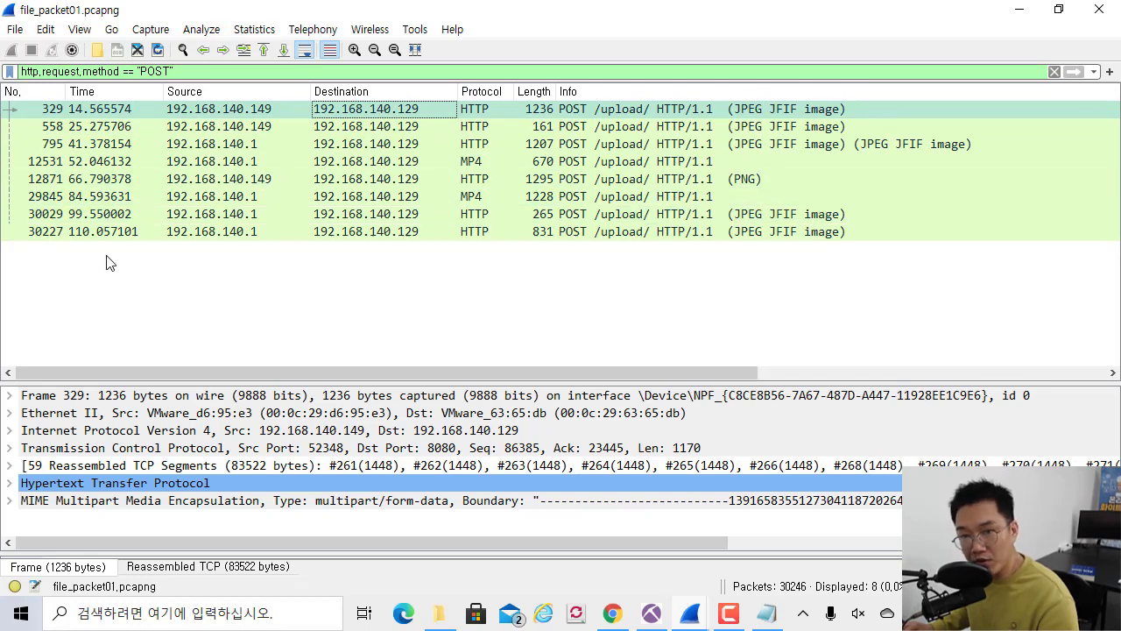
- Follow the TCP stream of the first POST /upload/ request, packet 329
left_click(525, 111)
right_click(526, 115)
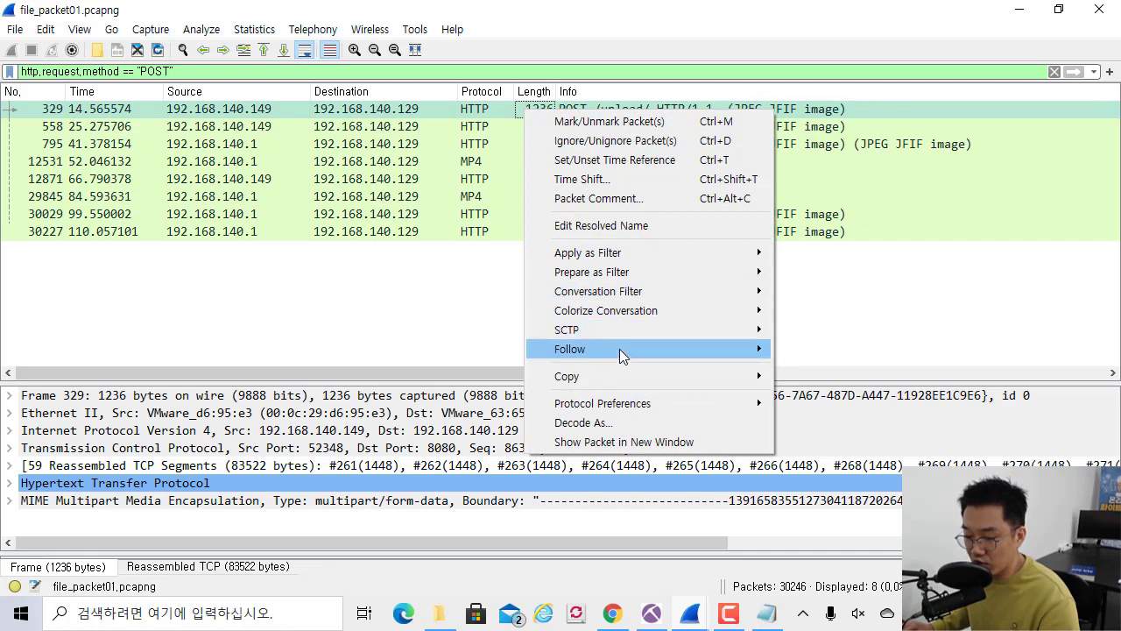
mouse_move(620, 349)
left_click(807, 359)
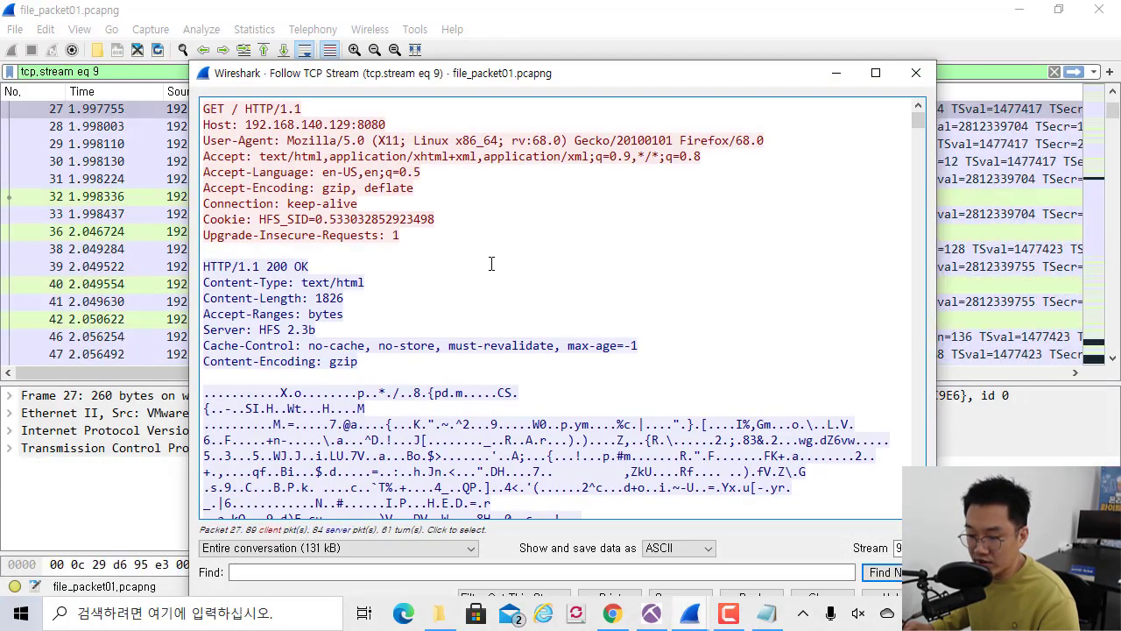
- Check the data format and conversation direction options offered for the followed stream, leaving both at their current choice
scroll(499, 289, "down", 3)
left_click(652, 547)
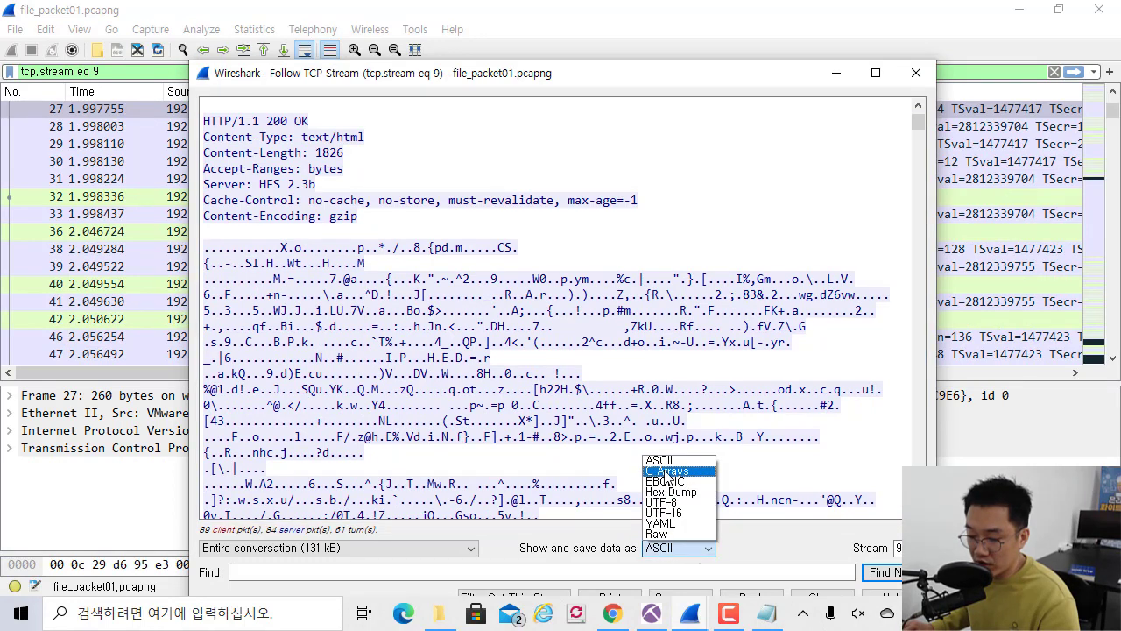
left_click(421, 548)
left_click(379, 548)
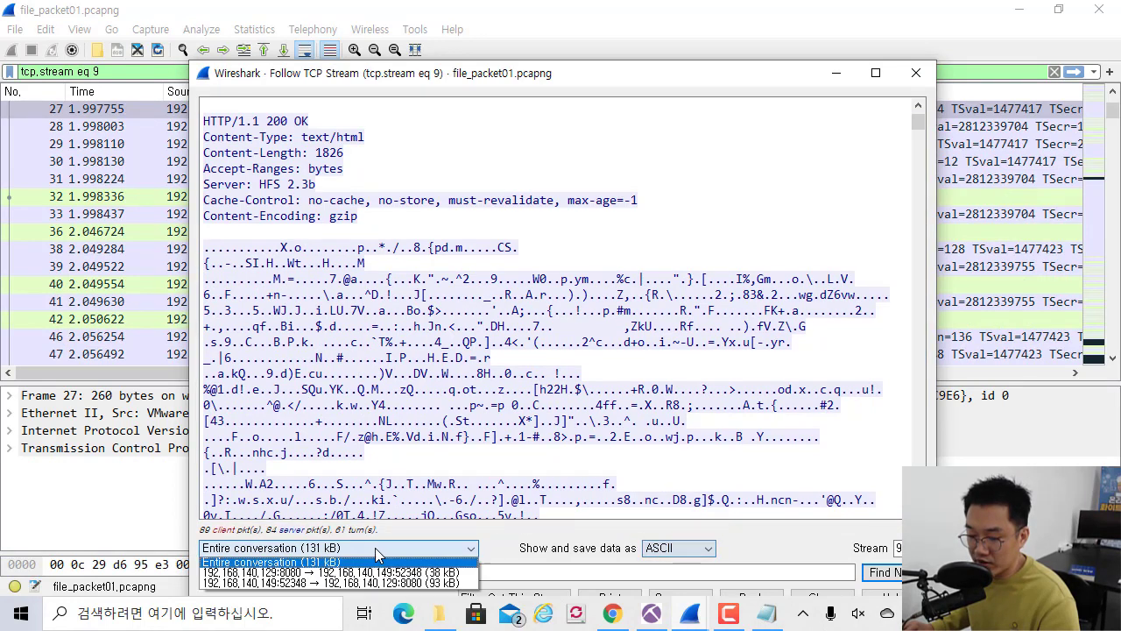
left_click(576, 389)
left_click(577, 389)
scroll(577, 389, "up", 3)
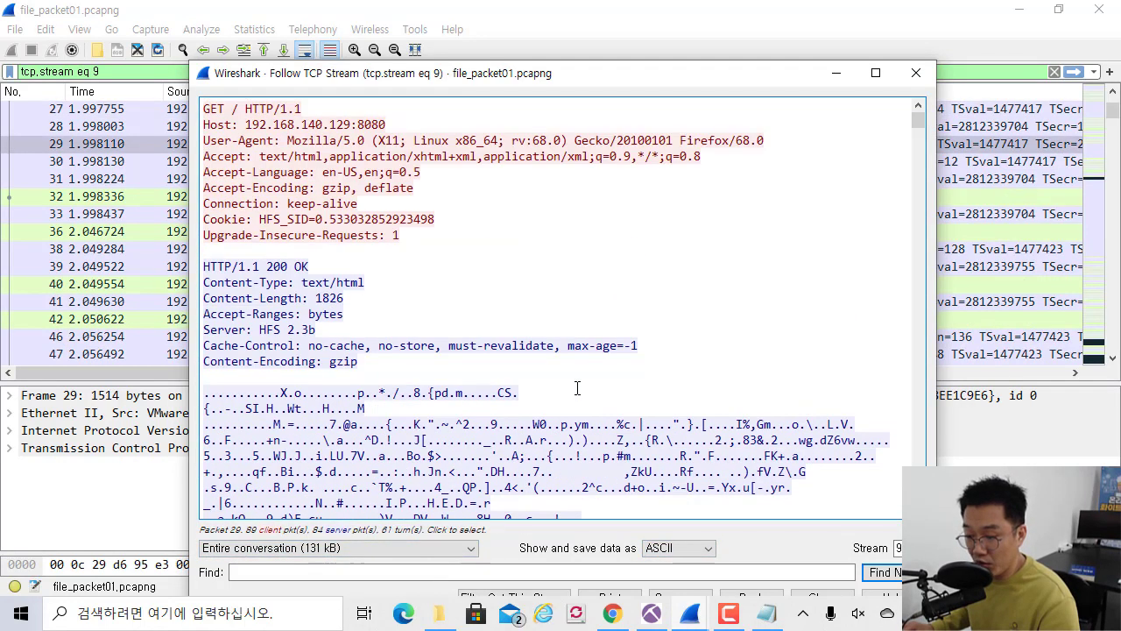
- Find the POST /upload/ request in the stream and select the uploaded JPEG's file name in its Content-Disposition header
scroll(576, 389, "down", 10)
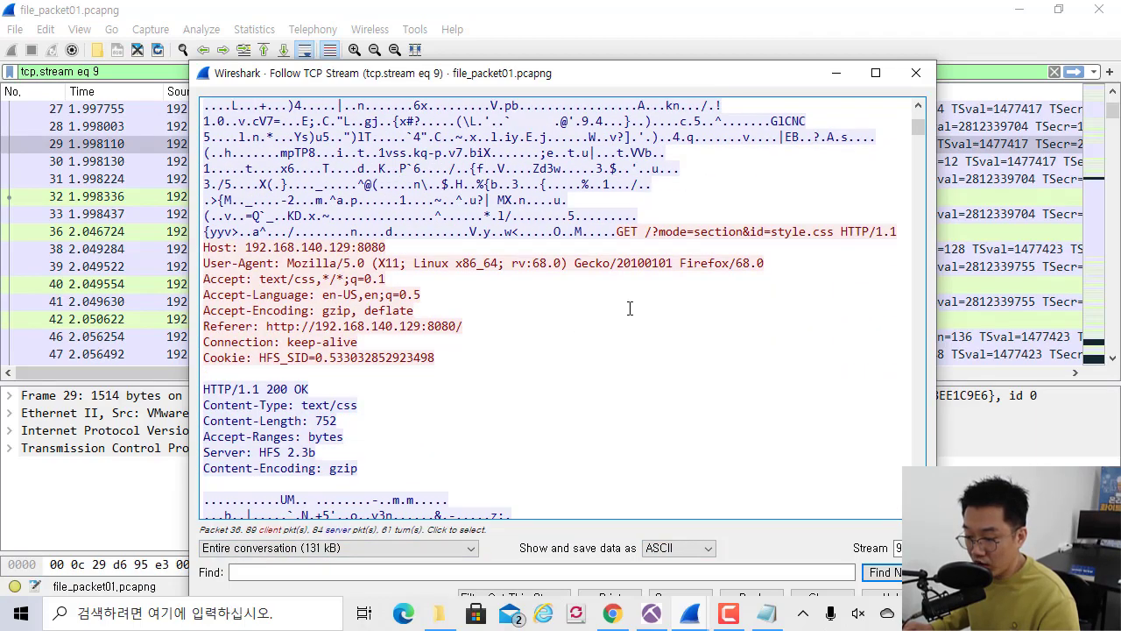
scroll(642, 275, "down", 12)
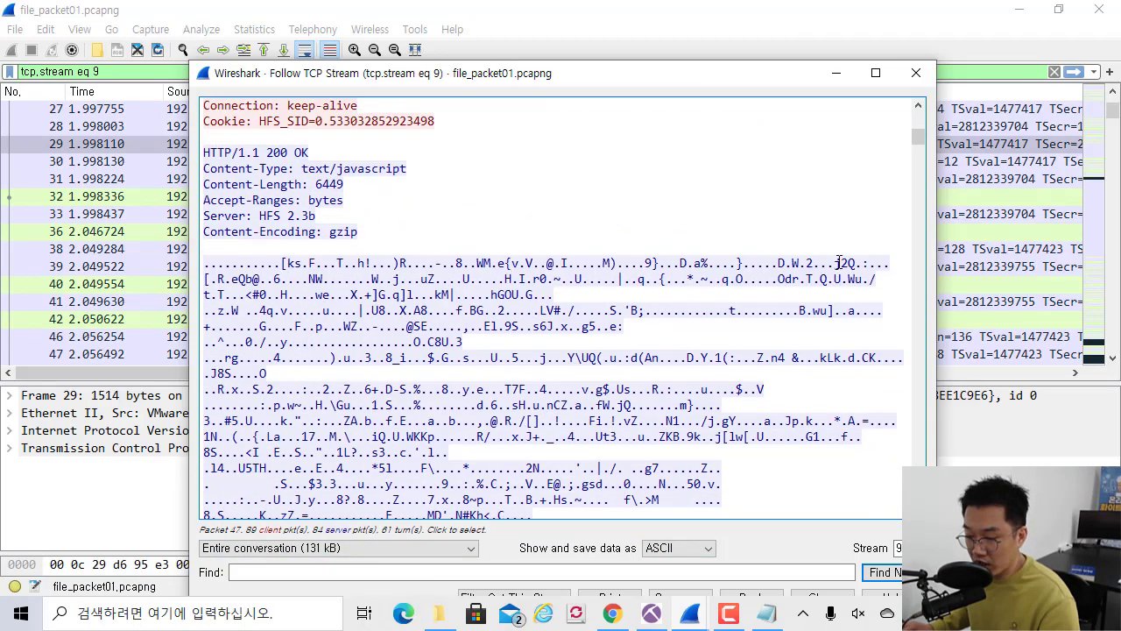
left_click_drag(918, 137, 926, 216)
scroll(768, 280, "down", 2)
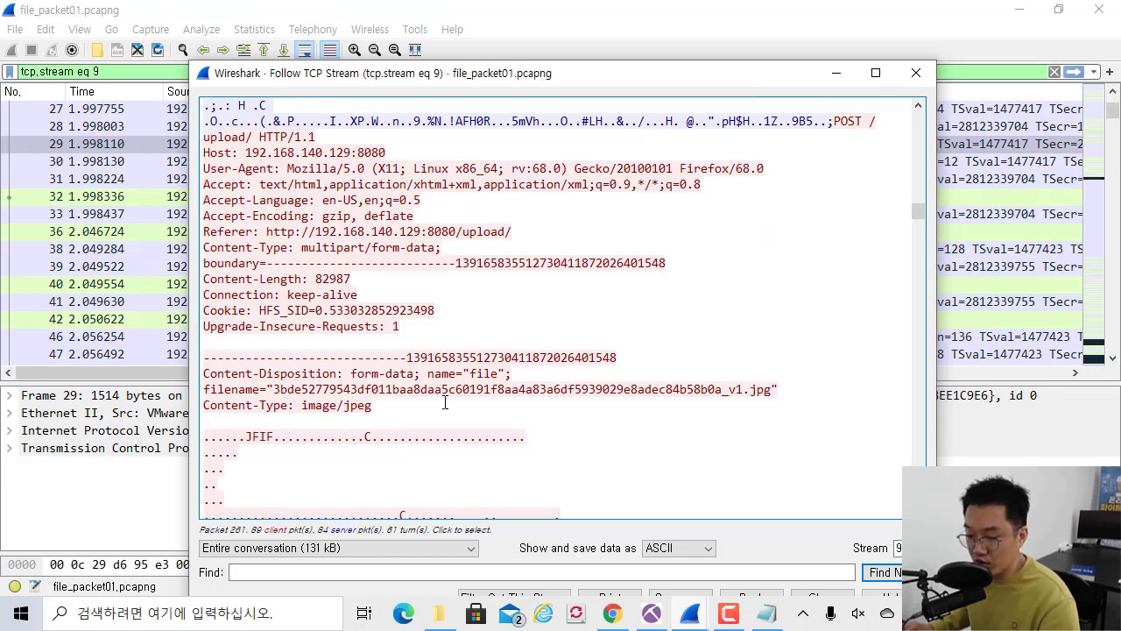
left_click_drag(275, 391, 774, 391)
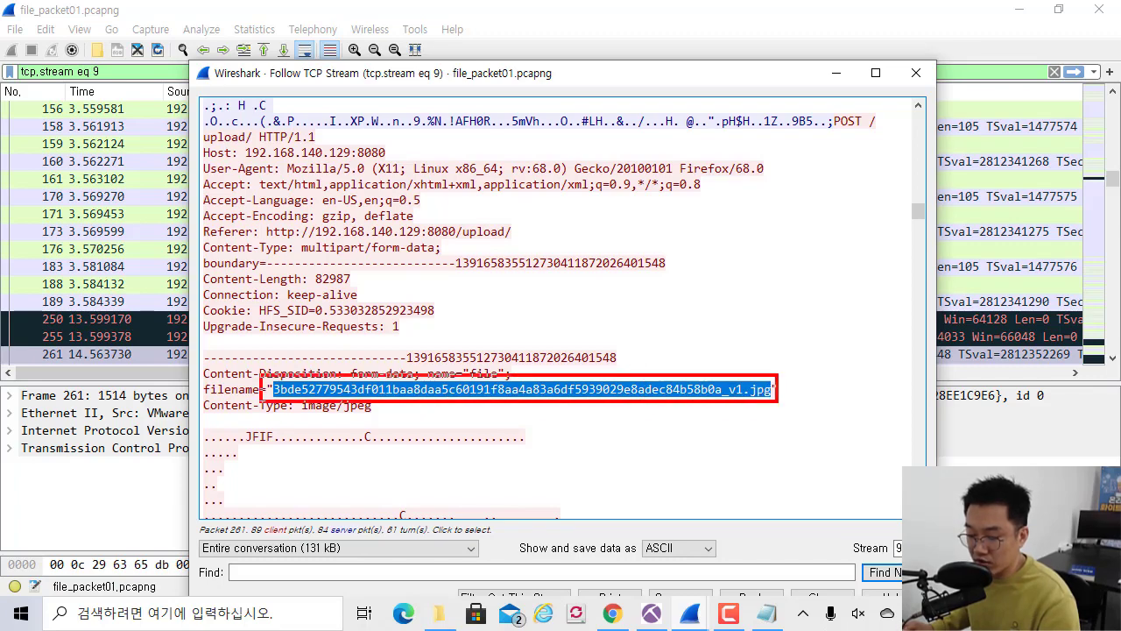
- Examine the uploaded image's raw data from its JFIF header onward, and close the stream view
scroll(306, 373, "down", 3)
left_click_drag(210, 293, 395, 353)
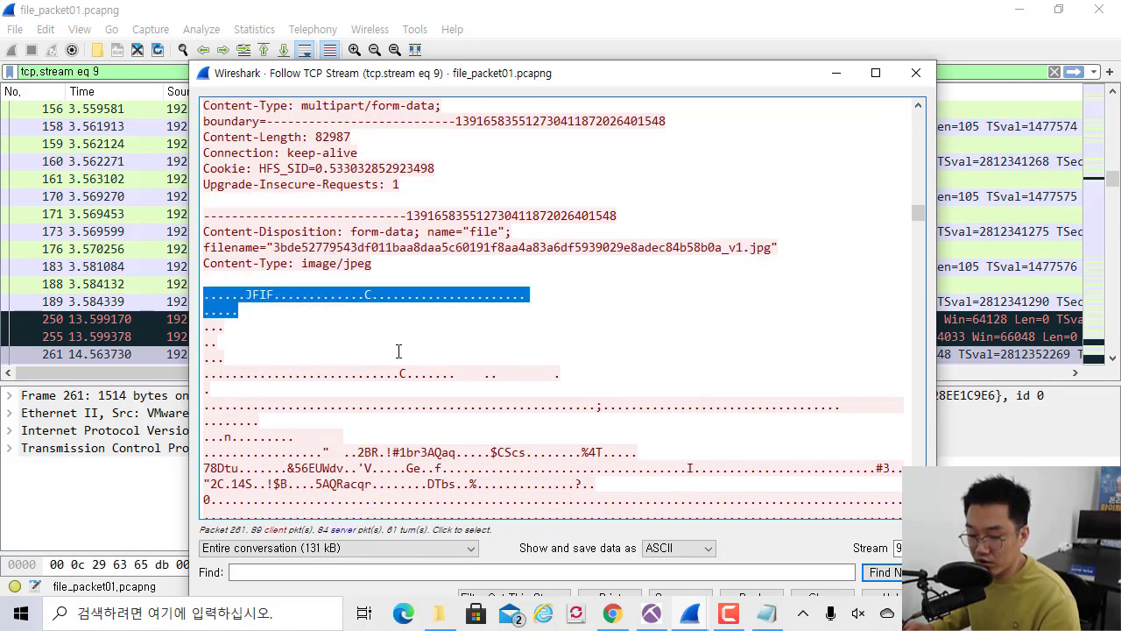
scroll(475, 392, "down", 10)
scroll(483, 412, "down", 15)
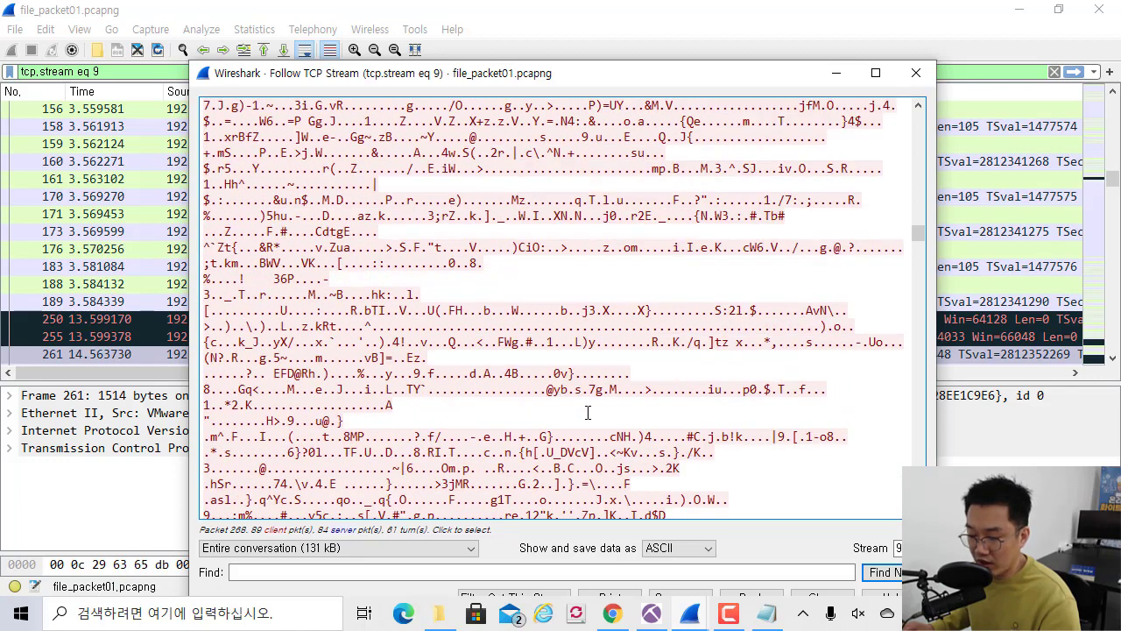
scroll(588, 412, "down", 10)
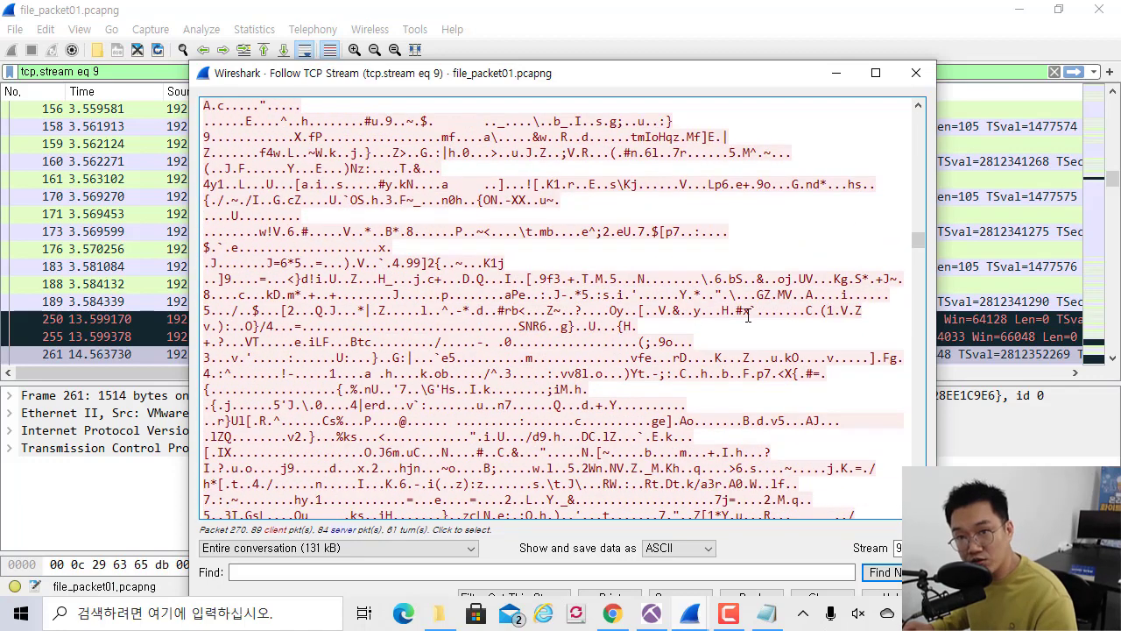
key("Escape")
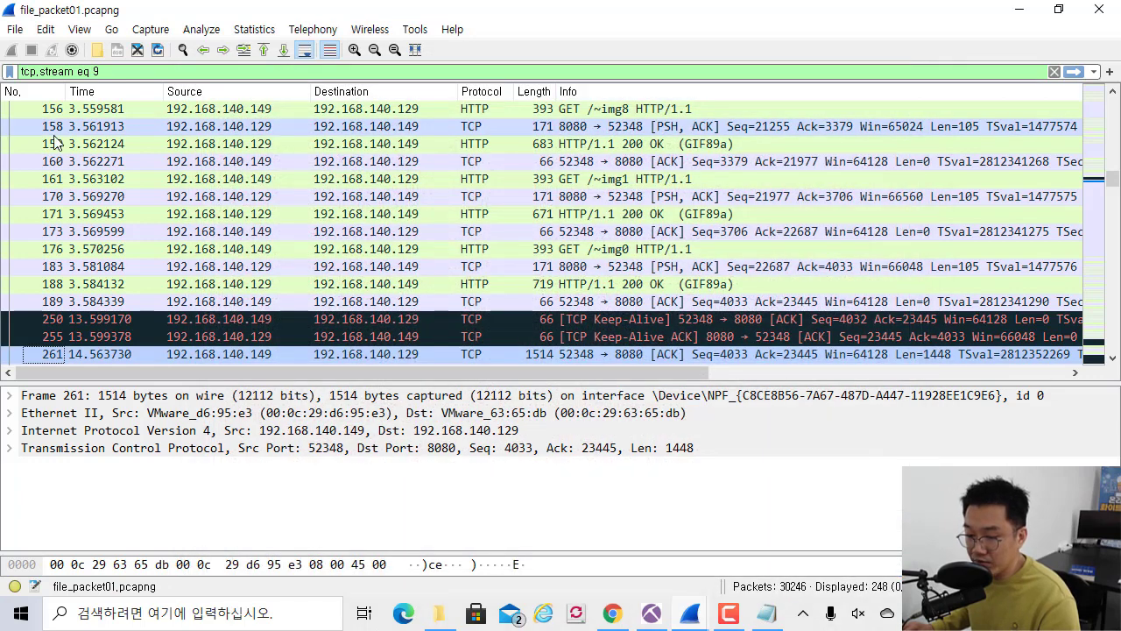
- Open the list of exportable HTTP objects and sort it by content type
left_click(15, 29)
mouse_move(182, 326)
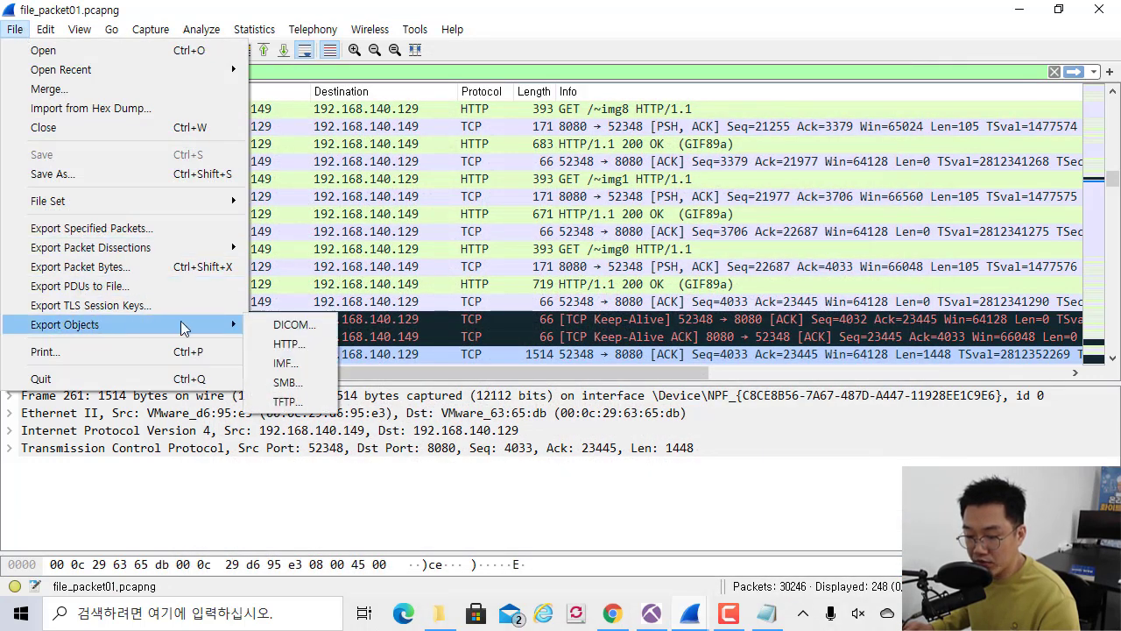
left_click(288, 344)
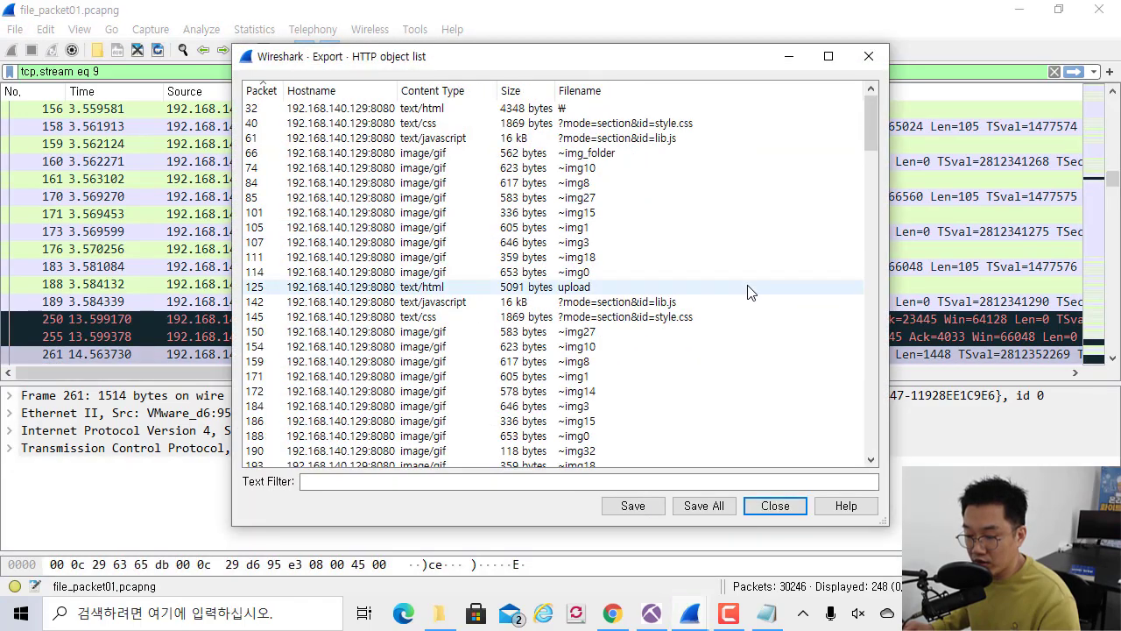
left_click_drag(870, 131, 861, 448)
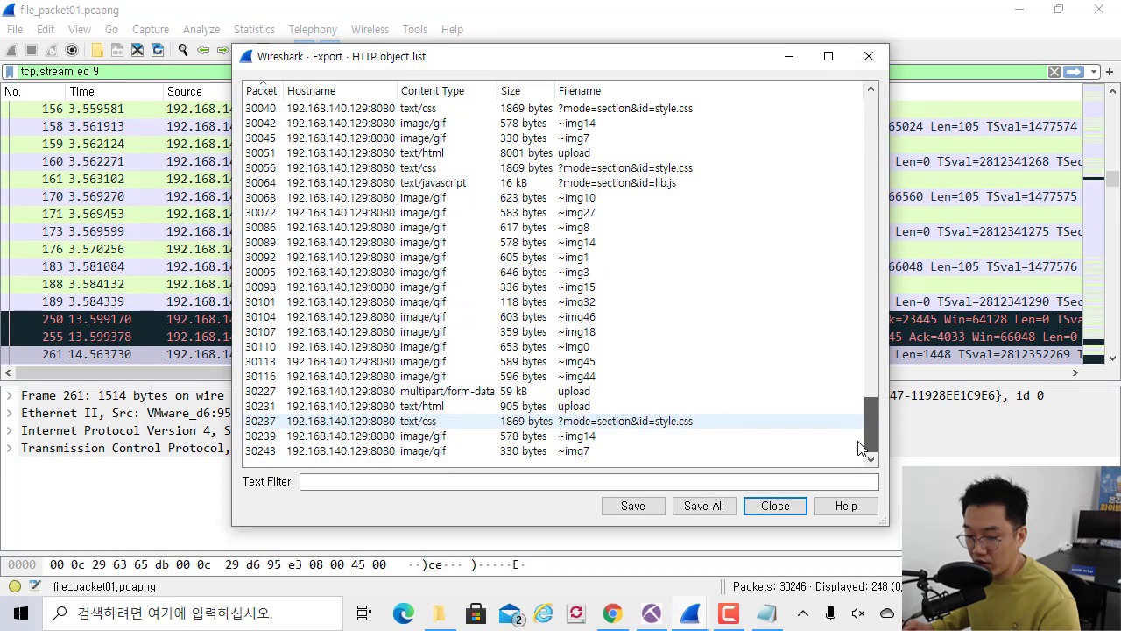
left_click(439, 94)
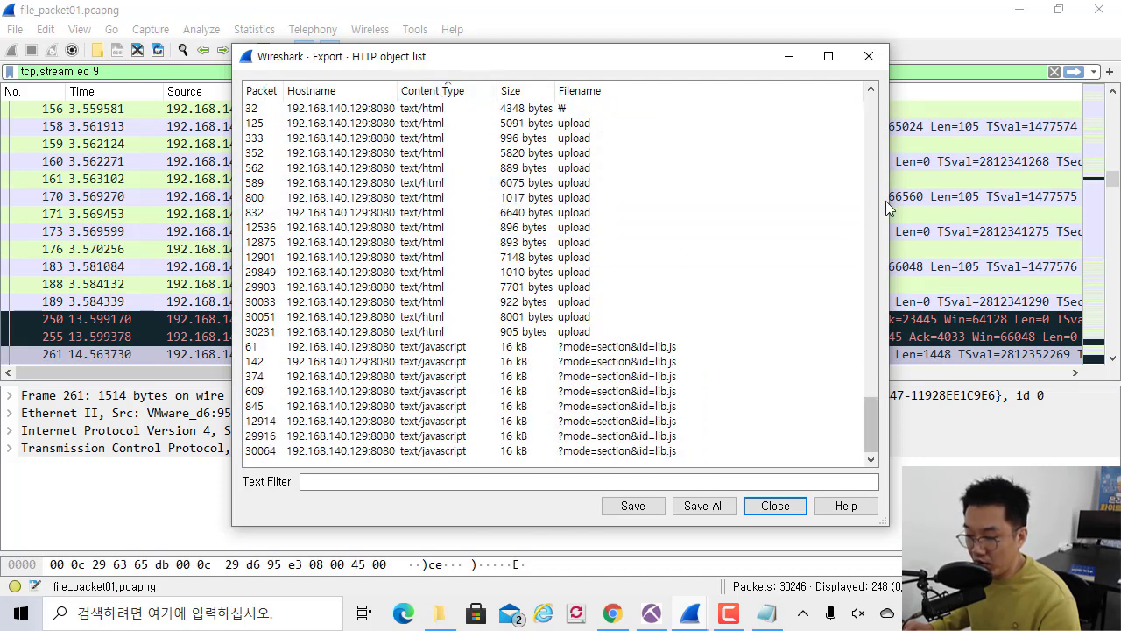
scroll(865, 411, "up", 2)
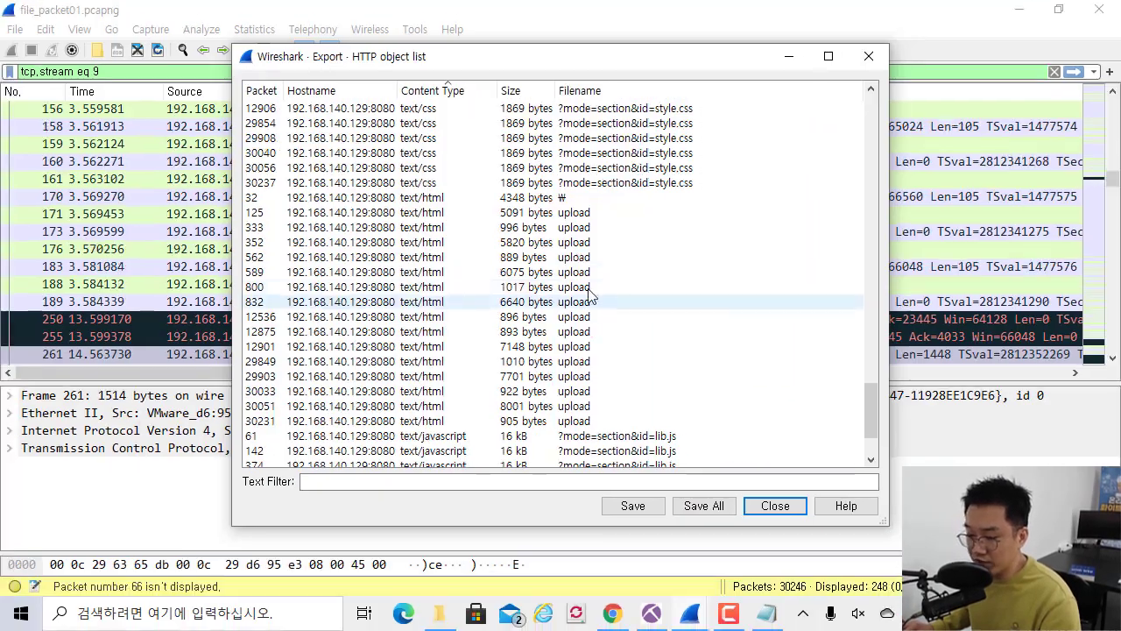
- Check the text/html upload objects of packets 125, 352, 562 and 832 in the HTTP object list
left_click(508, 212)
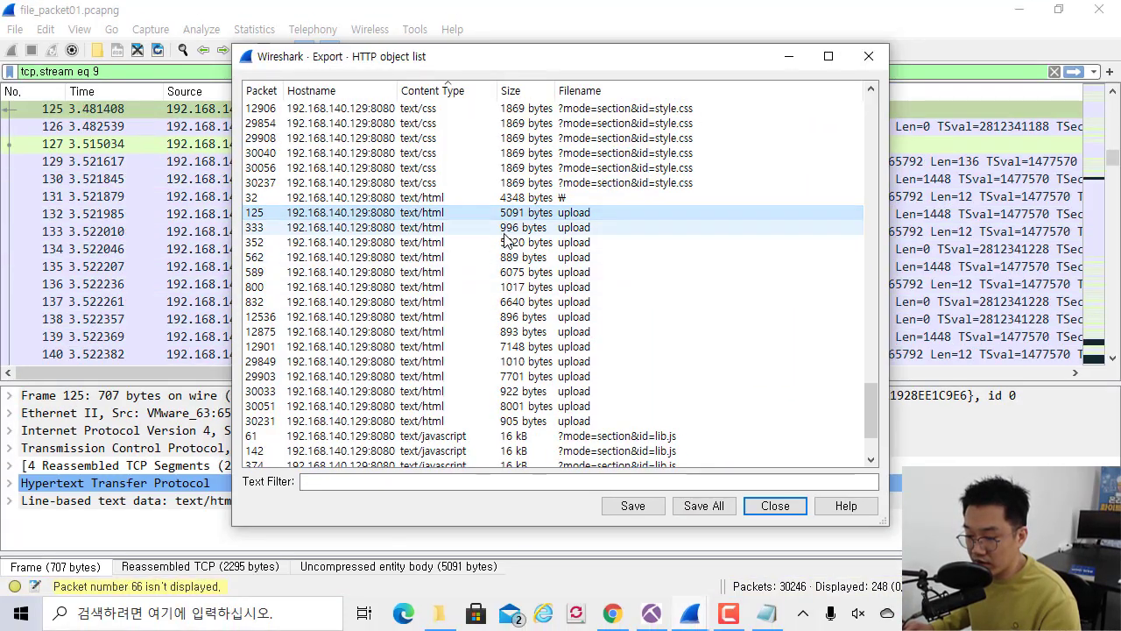
left_click(508, 242)
left_click(570, 256)
left_click(548, 301)
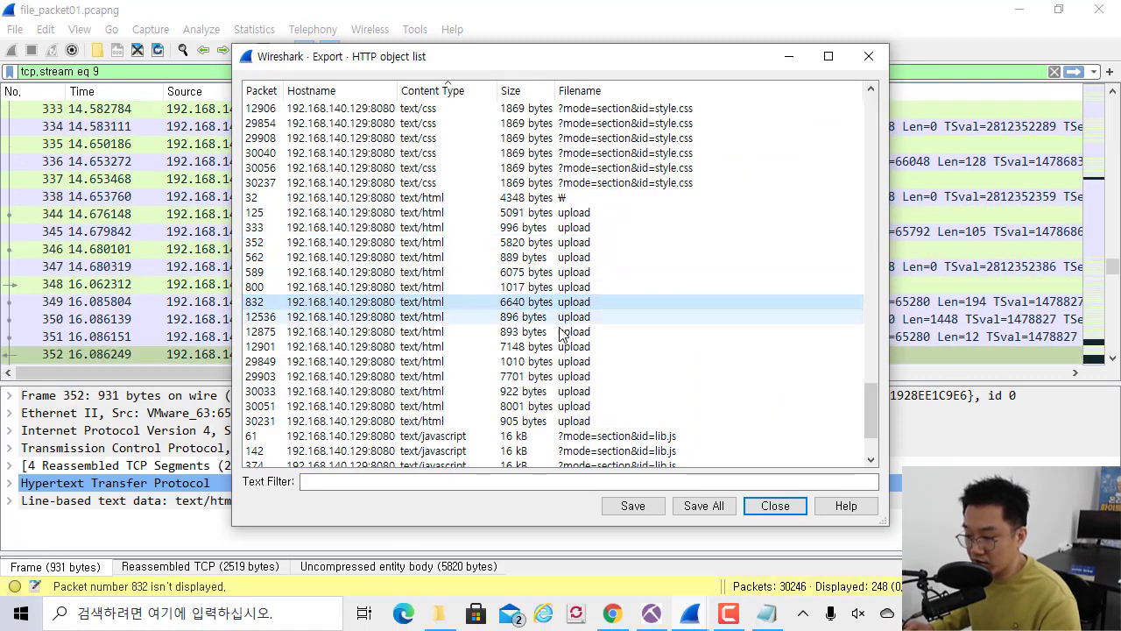
- Check the text/html upload objects of packets 12875 and 29849, and close the HTTP object list
left_click(560, 331)
left_click_drag(648, 66, 738, 37)
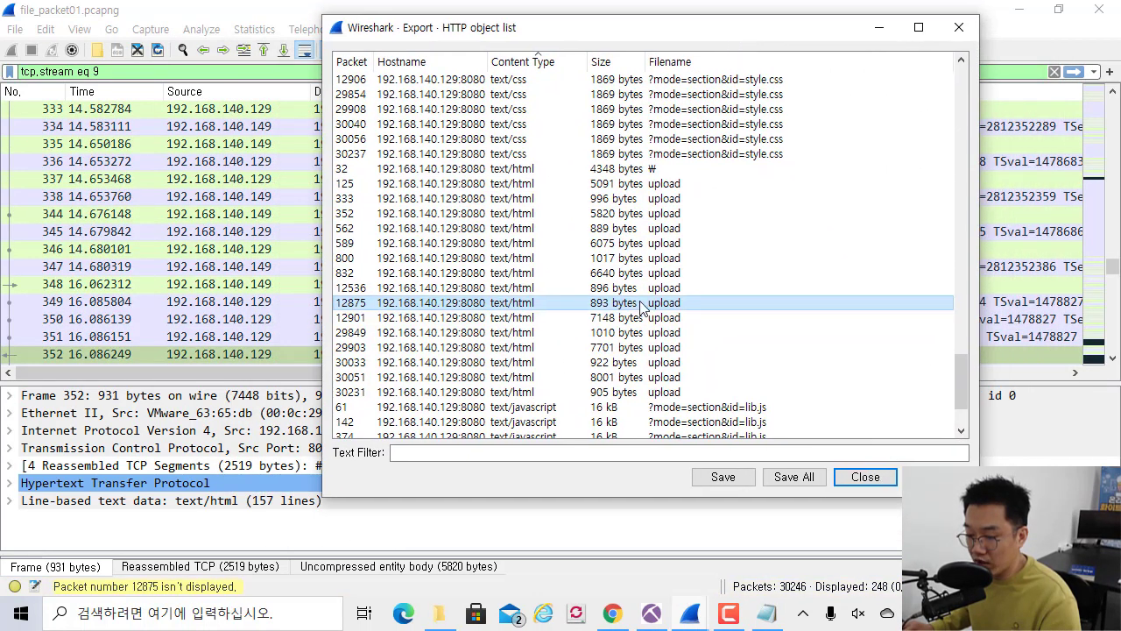
left_click(638, 331)
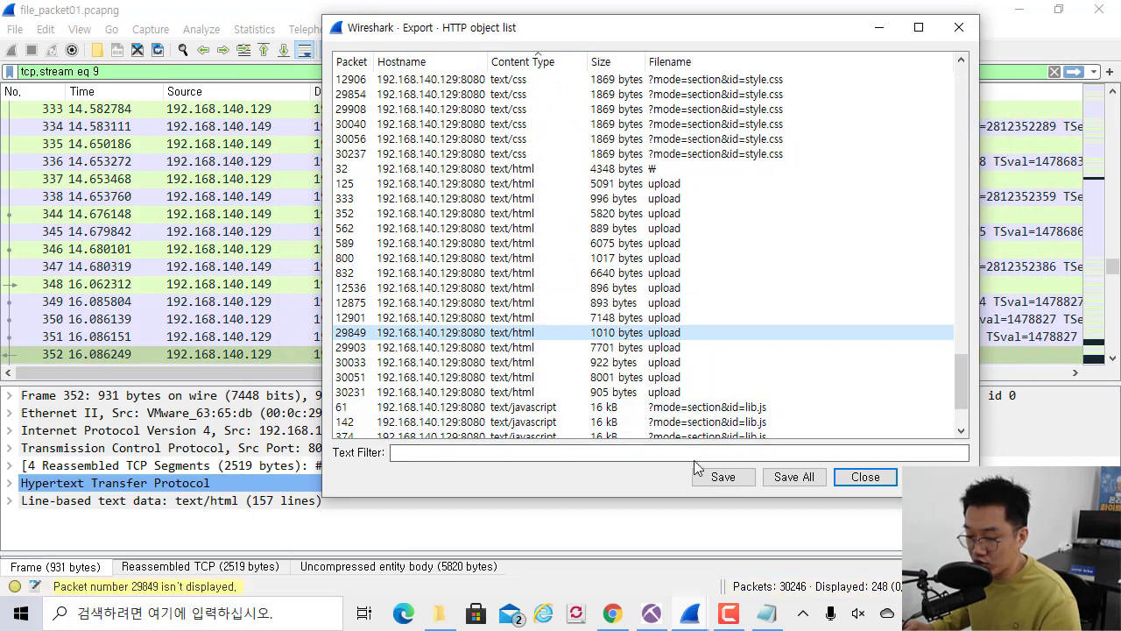
left_click(960, 27)
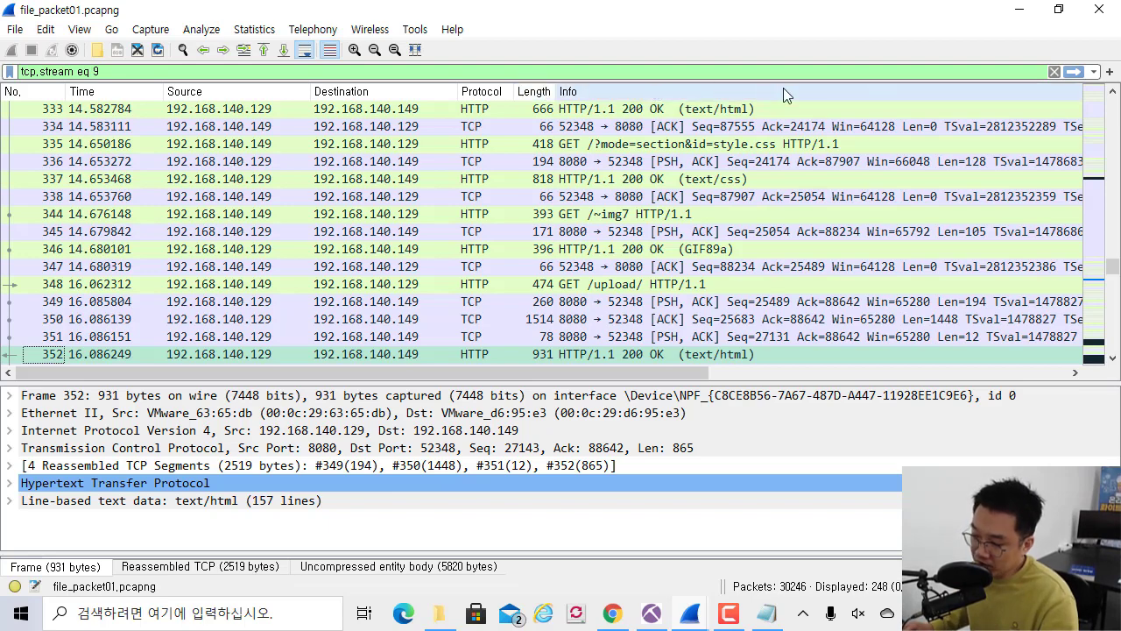
- Minimize the capture window and reread the web hard upload scenario in the 문제.txt note
left_click(1030, 12)
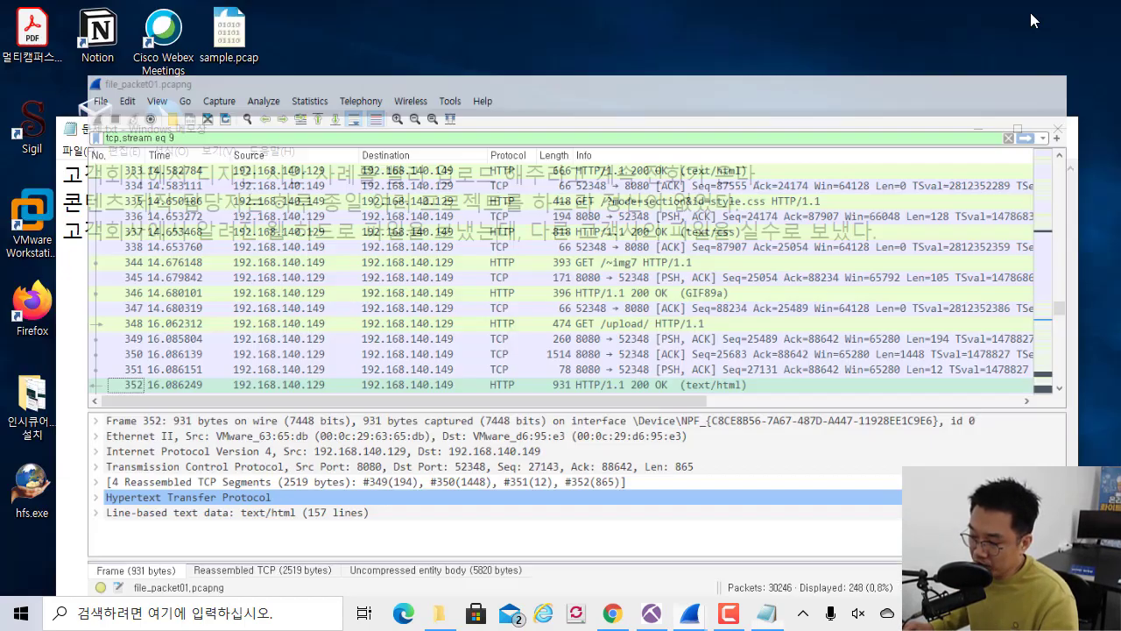
left_click_drag(716, 129, 721, 58)
left_click(484, 162)
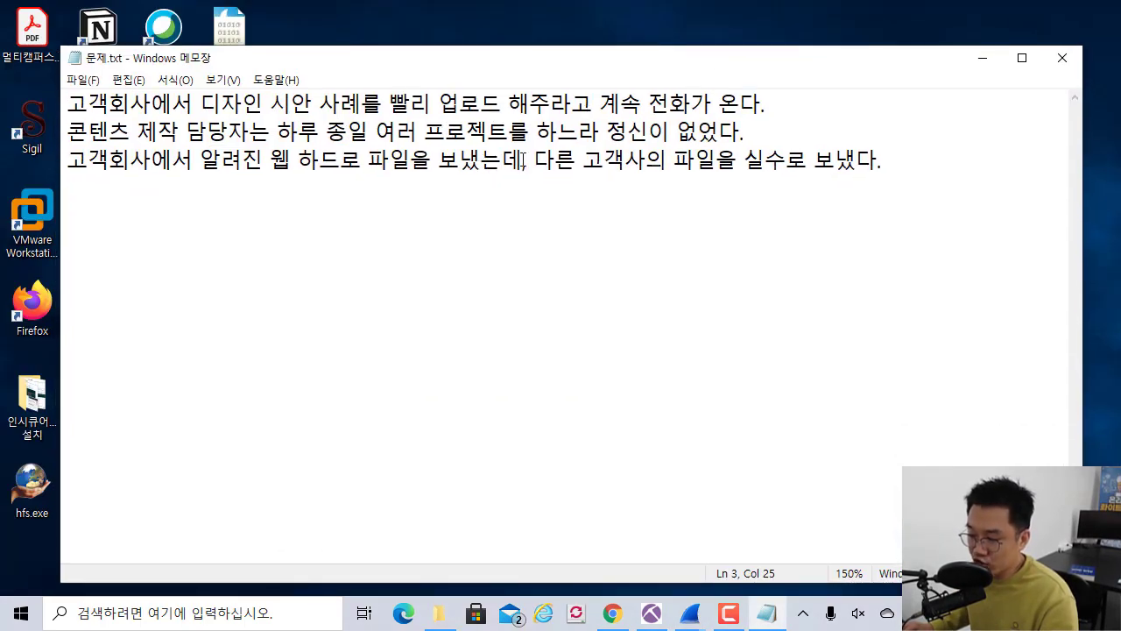
left_click_drag(915, 174, 342, 103)
left_click(575, 220)
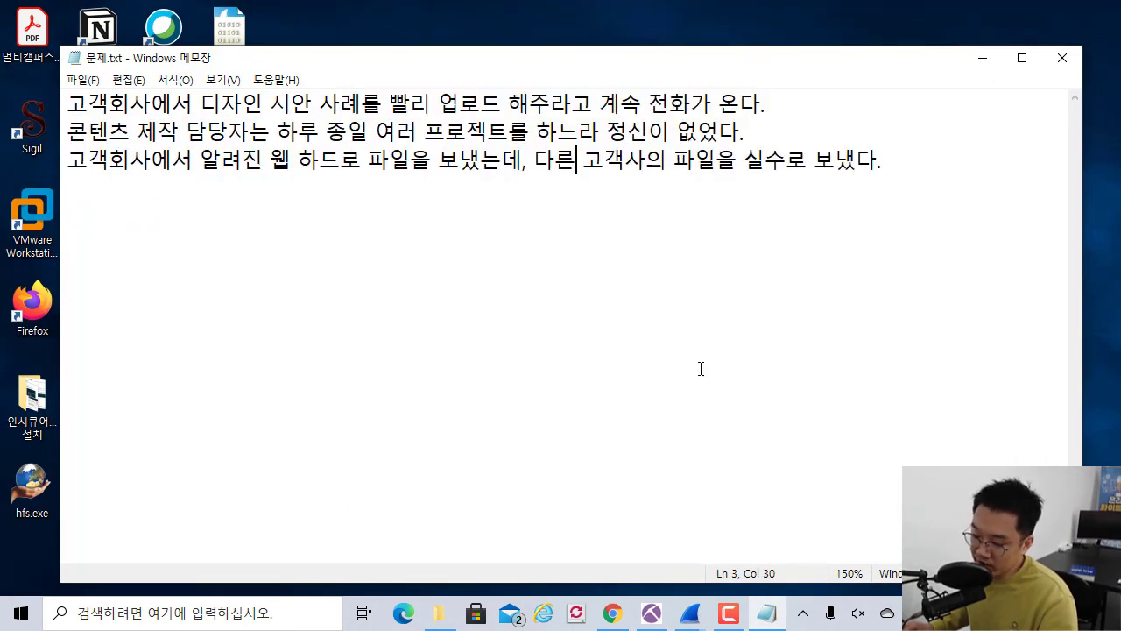
- Return to the filtered file_packet01.pcapng window in Wireshark, choose the Wireshark/tcpdump pcap format for saving a copy, and cancel the save
left_click(650, 615)
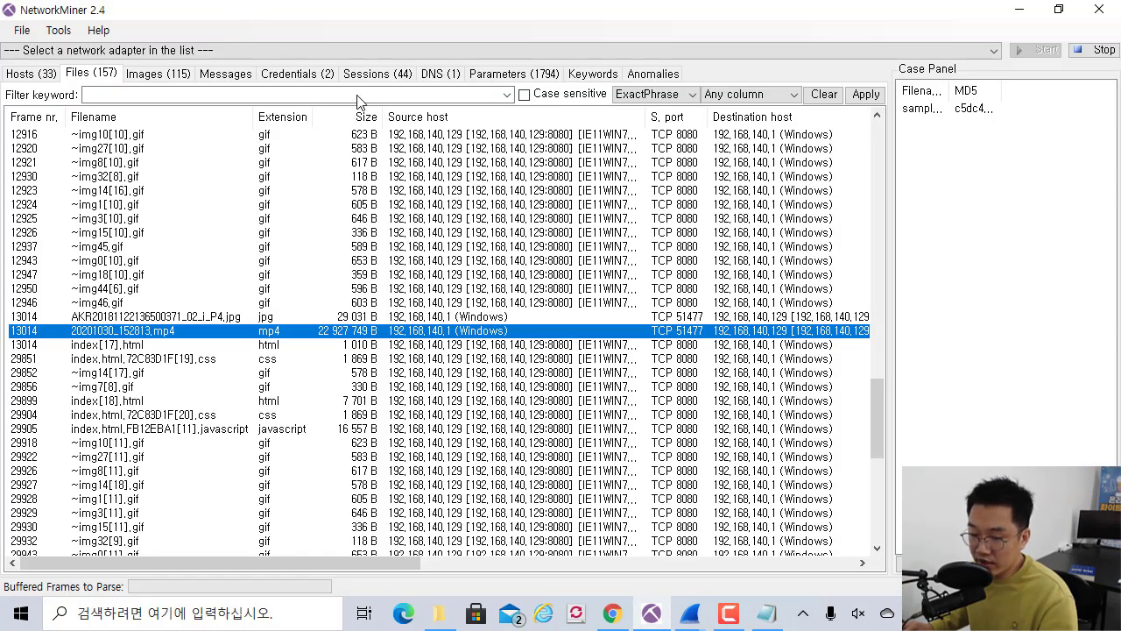
left_click(690, 613)
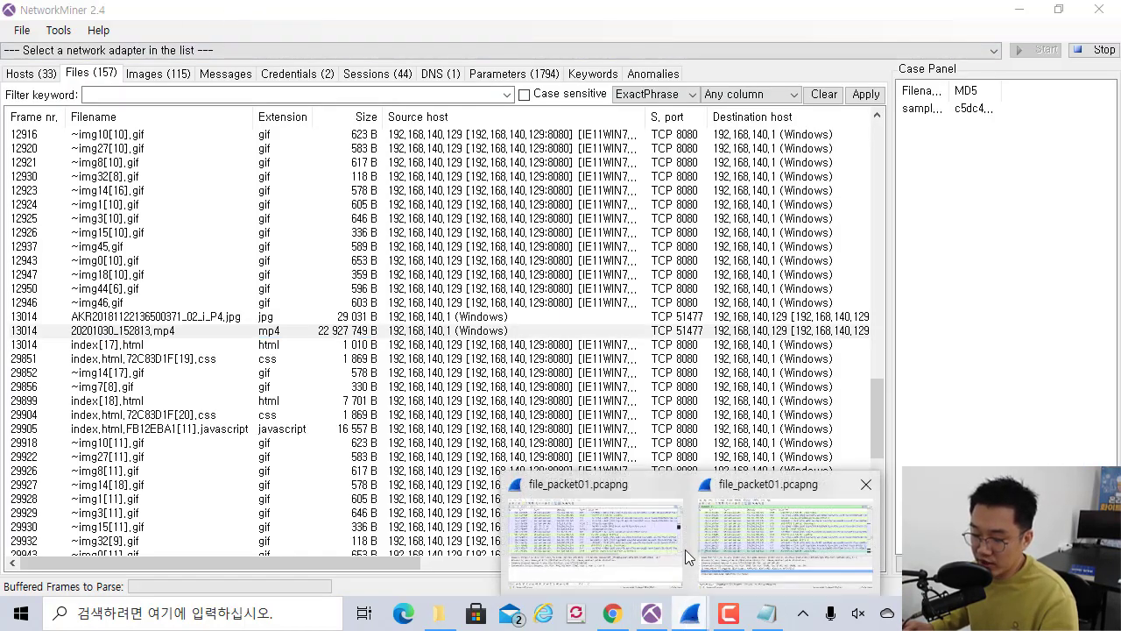
mouse_move(766, 558)
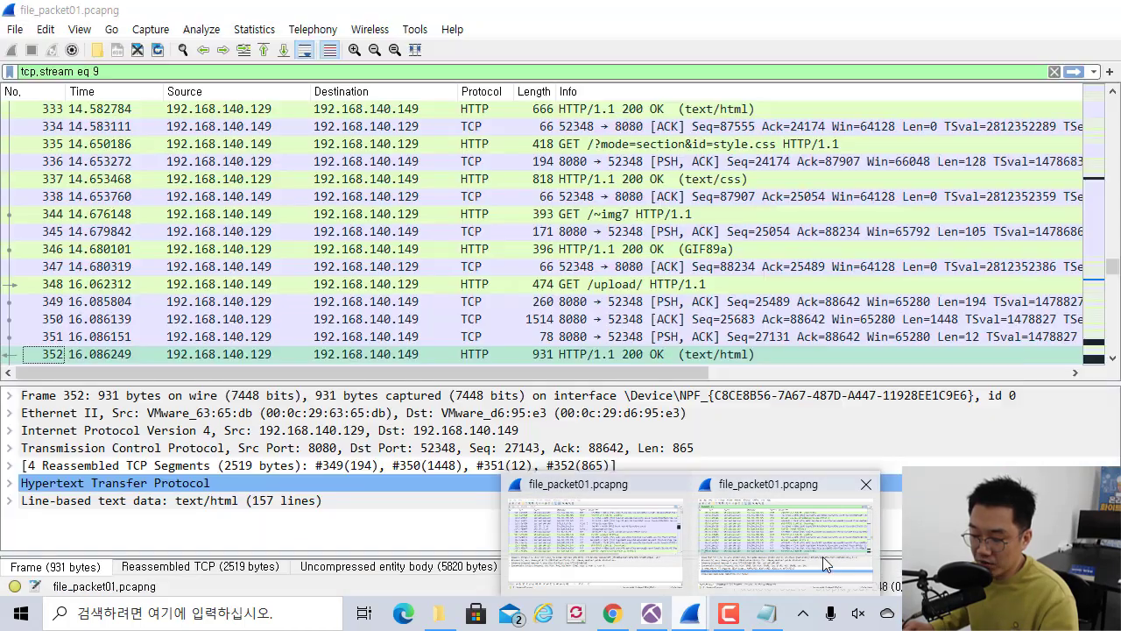
left_click(825, 560)
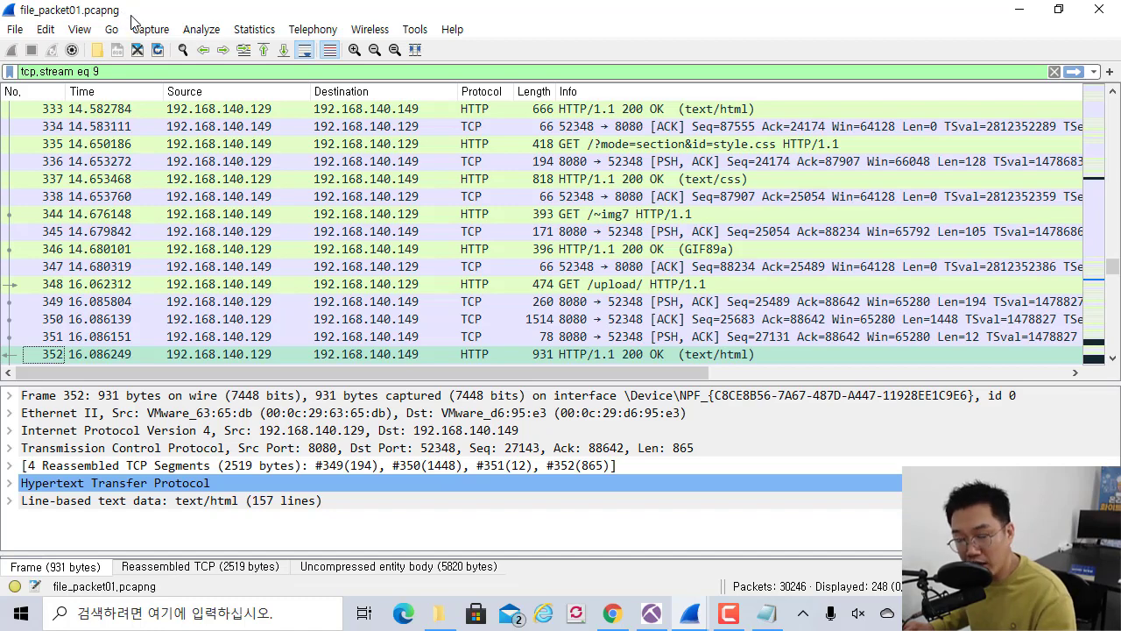
left_click(15, 29)
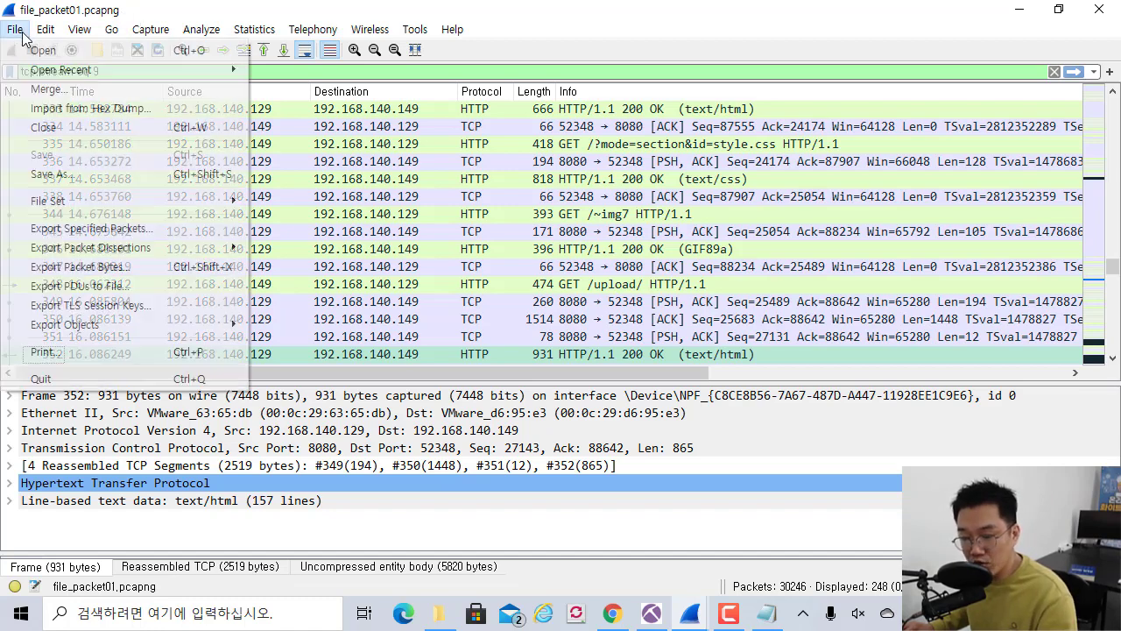
left_click(50, 175)
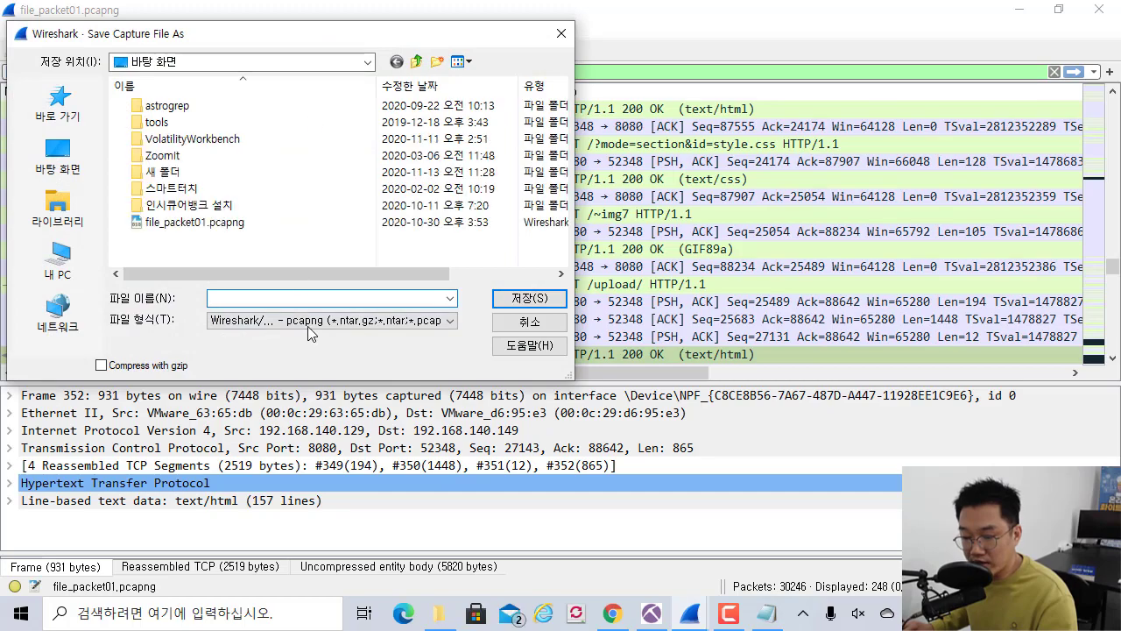
left_click(307, 326)
left_click(298, 345)
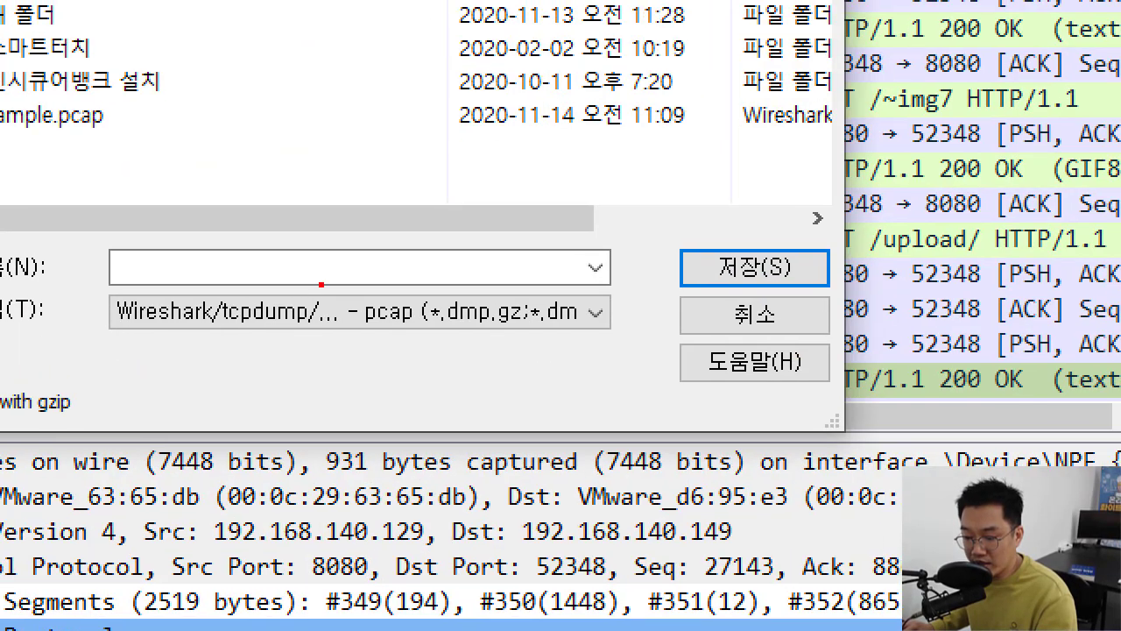
left_click_drag(322, 285, 438, 345)
mouse_move(418, 420)
left_mouse_down()
mouse_move(402, 319)
mouse_move(386, 352)
left_mouse_up()
key("Escape")
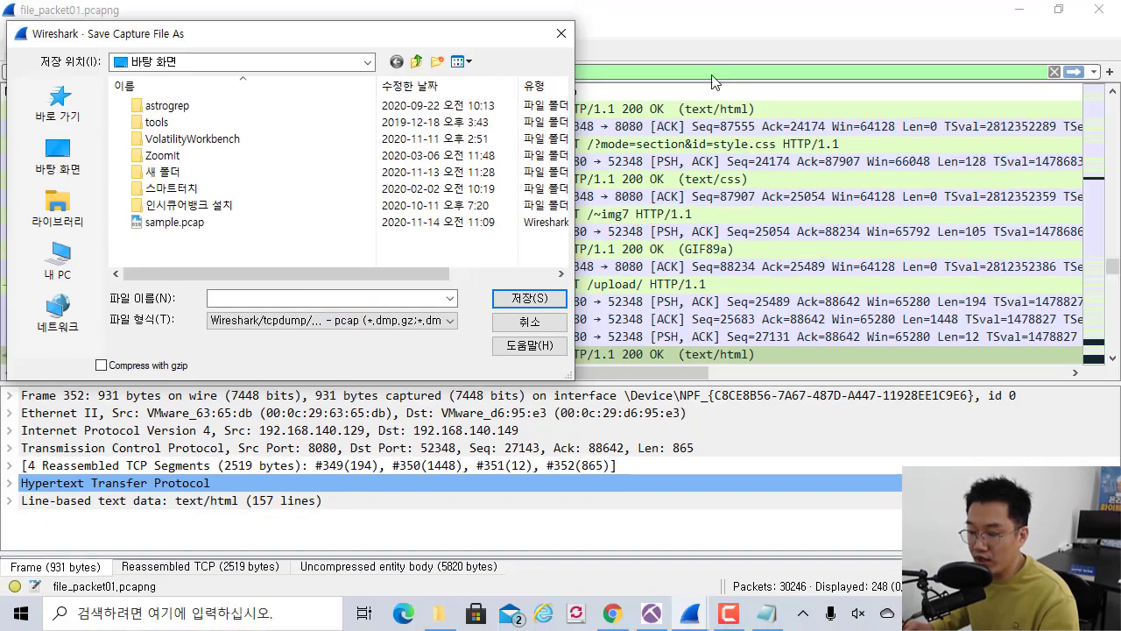
left_click(561, 33)
- Switch to NetworkMiner, glance at the hosts and files lists, and show the images extracted from the capture in a maximized window
key("alt+Tab")
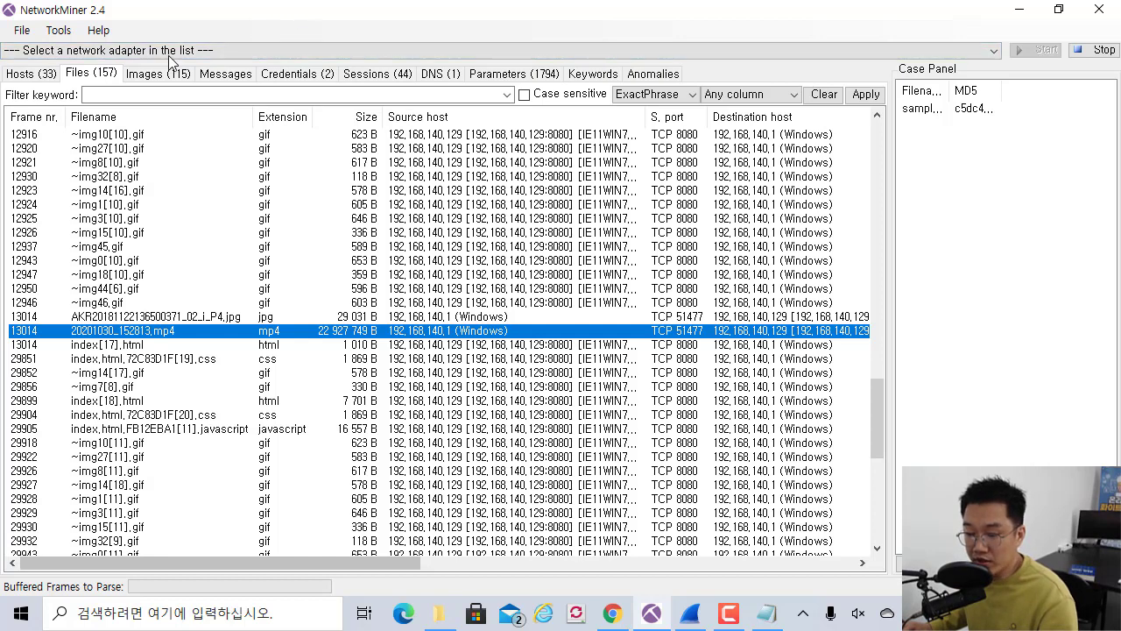
left_click_drag(152, 10, 307, 20)
left_click(202, 98)
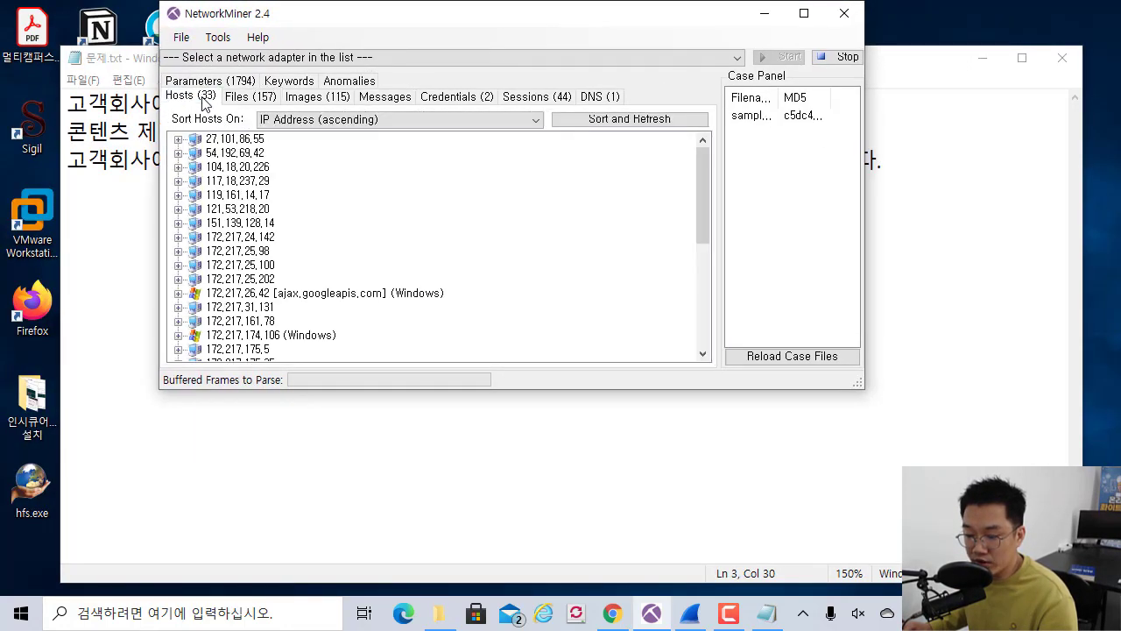
left_click(249, 96)
left_click(323, 96)
double_click(426, 14)
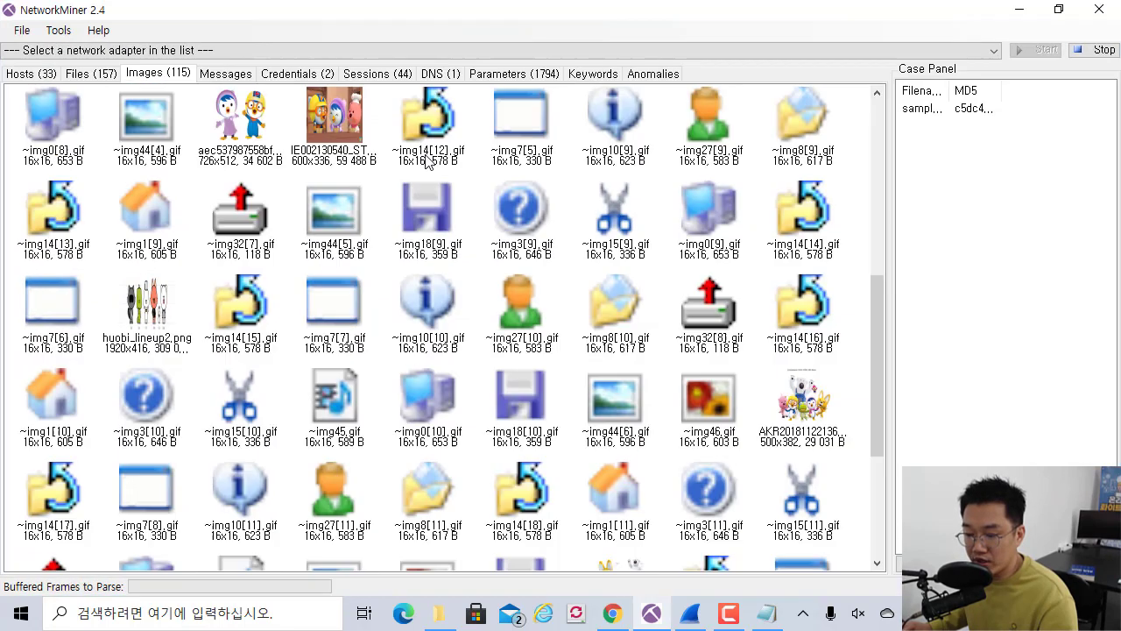
- Browse the extracted image thumbnails, checking aec537987558bf7b[1].jpg and IE002130540_STD[1].jpg among the web page icons
scroll(884, 395, "down", 3)
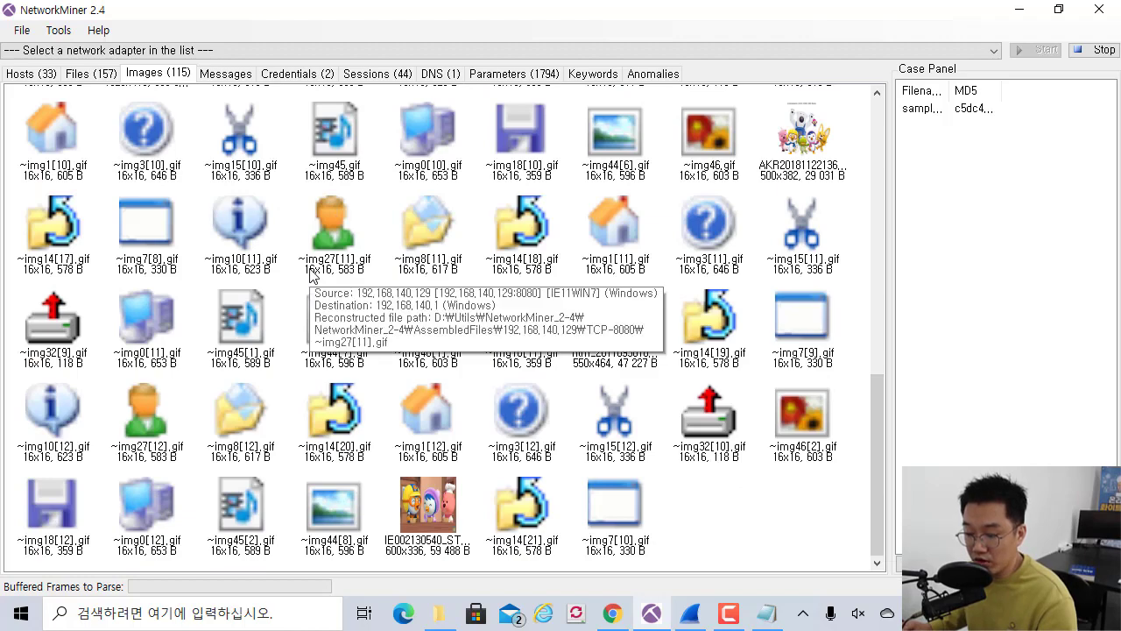
scroll(300, 236, "up", 8)
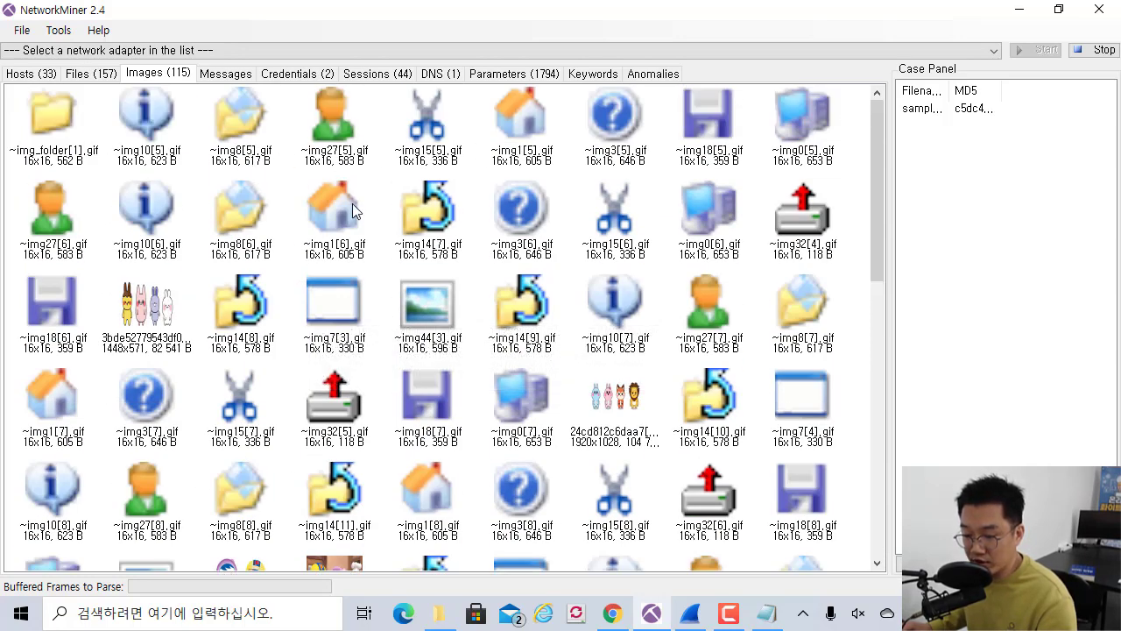
scroll(423, 271, "down", 3)
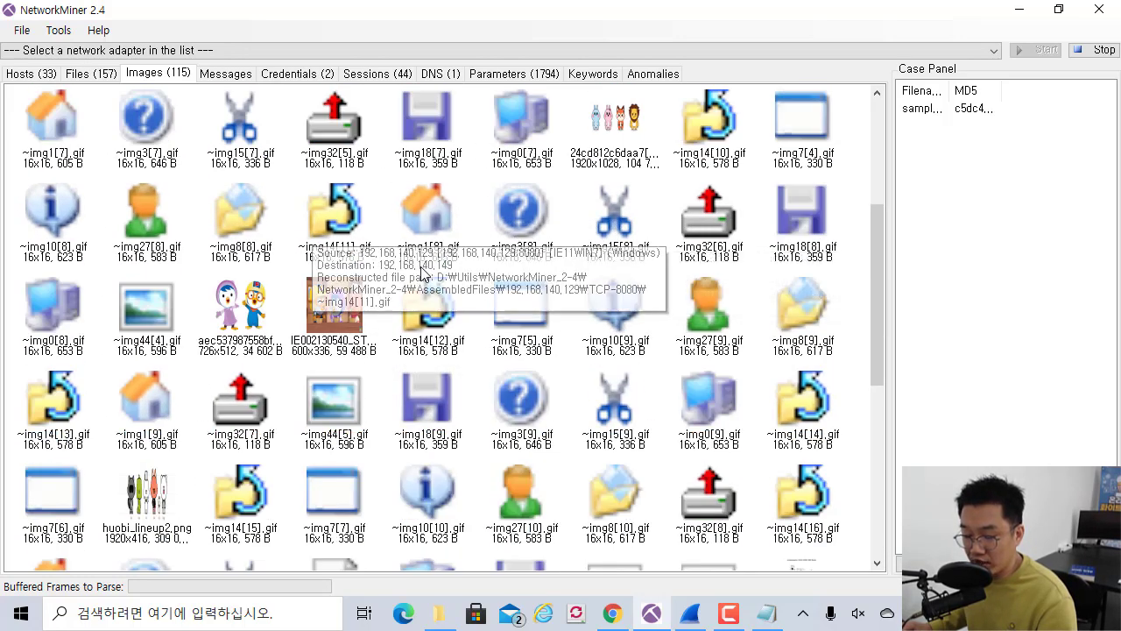
scroll(423, 274, "down", 2)
scroll(423, 289, "up", 1)
left_click(238, 199)
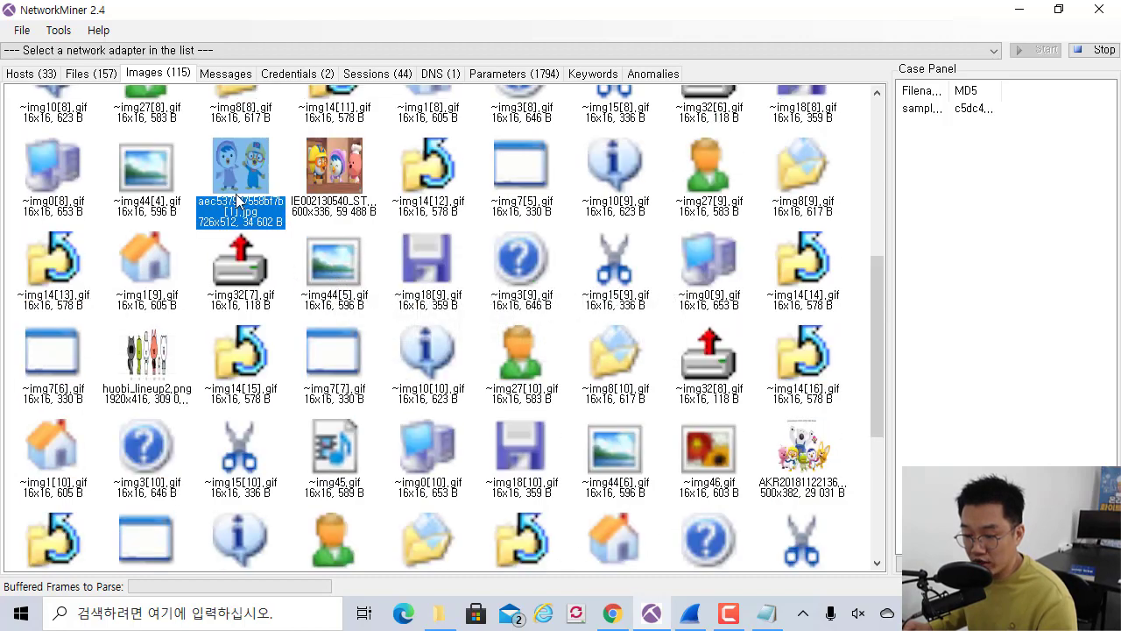
left_click(355, 219)
scroll(377, 293, "down", 3)
scroll(411, 421, "up", 2)
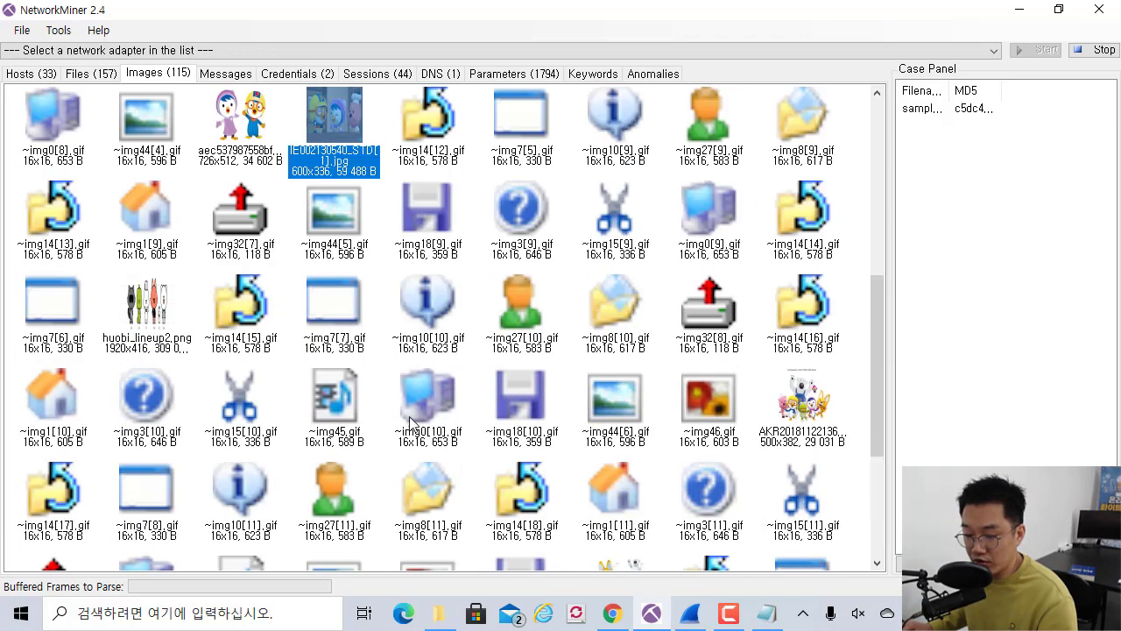
scroll(411, 420, "down", 3)
left_click(416, 458)
scroll(368, 354, "up", 4)
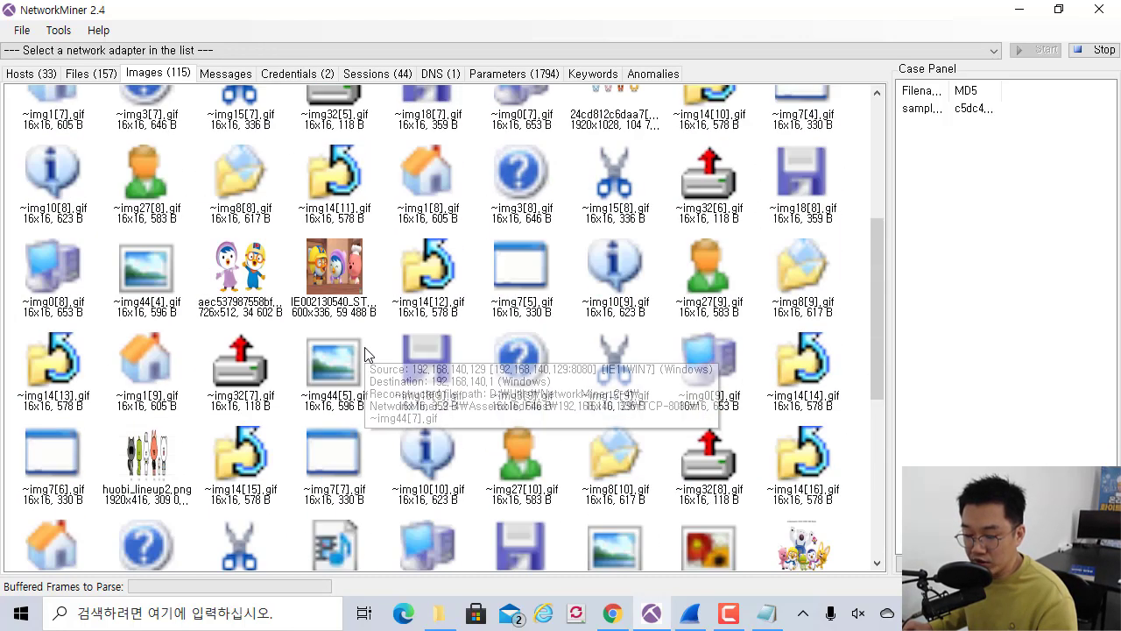
left_click(241, 268)
left_click(355, 289)
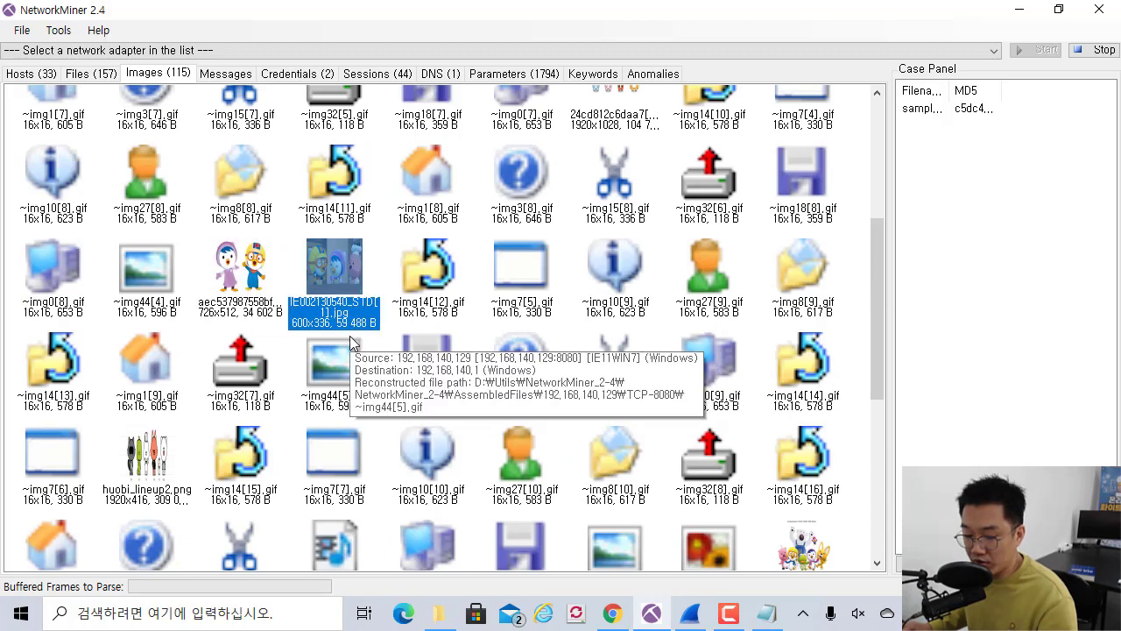
scroll(350, 342, "down", 2)
left_click(179, 348)
left_click(254, 151)
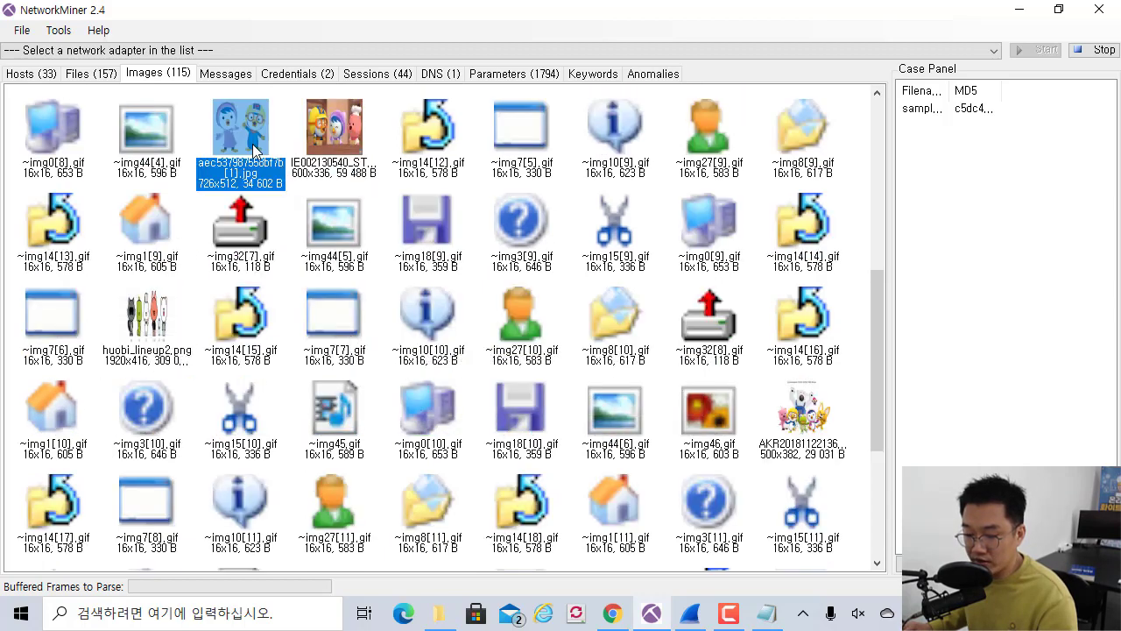
left_click(338, 151)
left_click(160, 311)
left_click(824, 430)
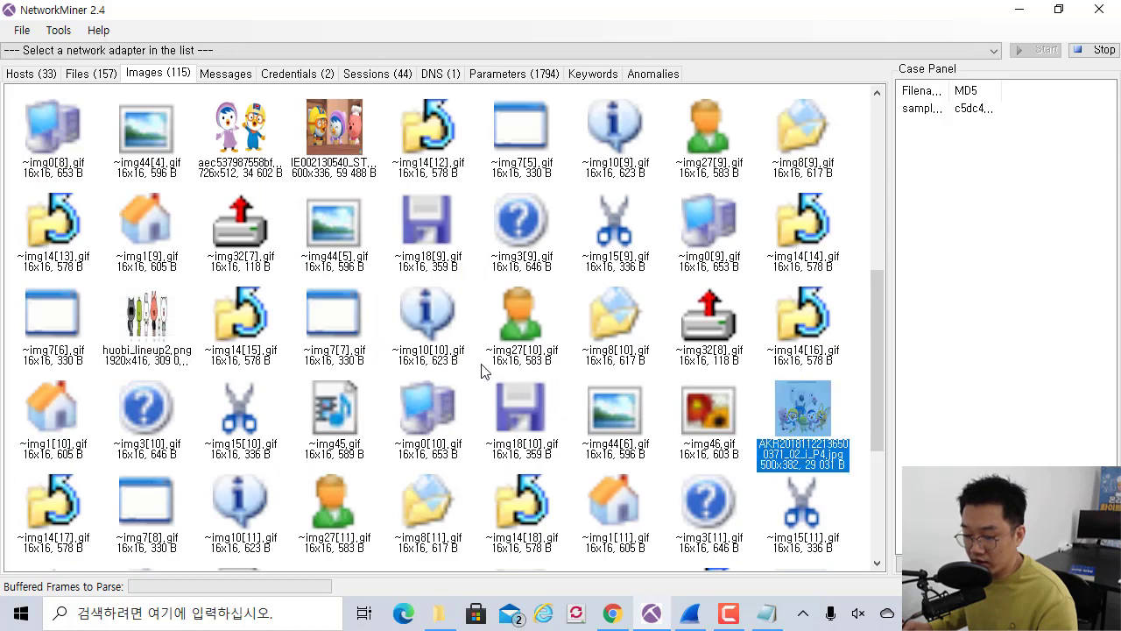
- Check the last extracted pictures, IE002130540_STD.jpg and htm_201109301038.jpg, against the earlier thumbnails
scroll(483, 368, "down", 4)
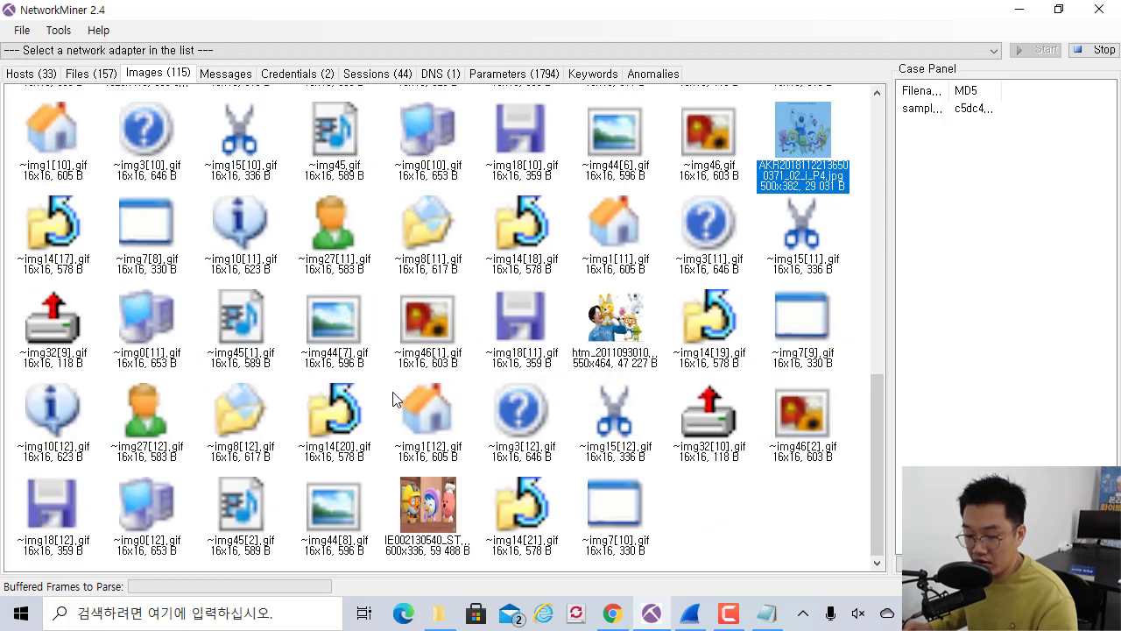
left_click(424, 501)
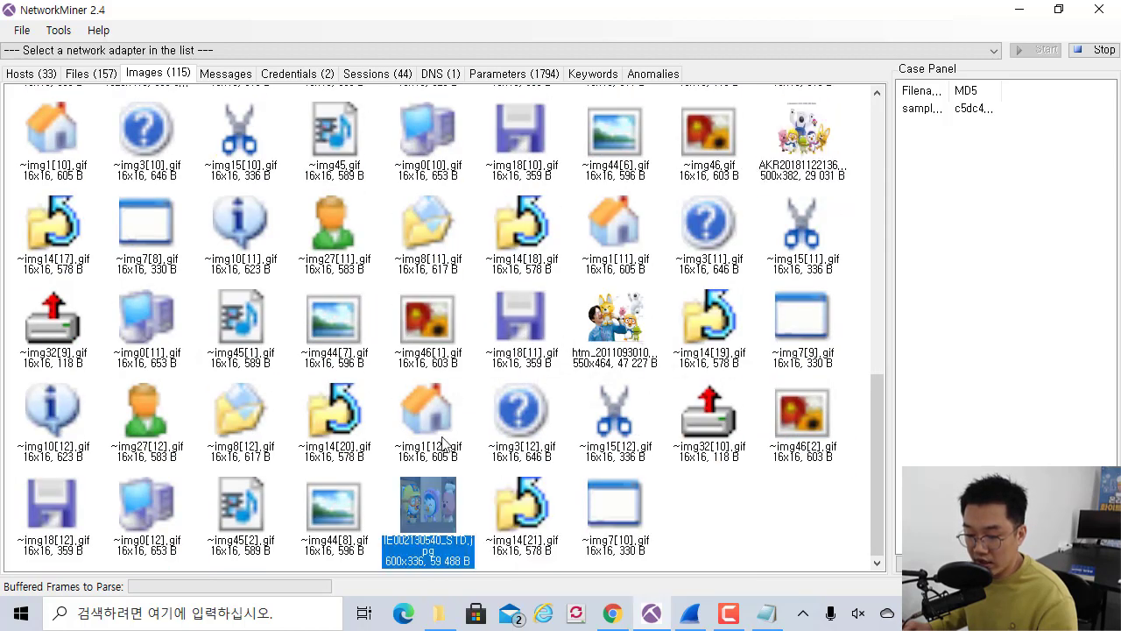
left_click(613, 329)
scroll(754, 270, "up", 3)
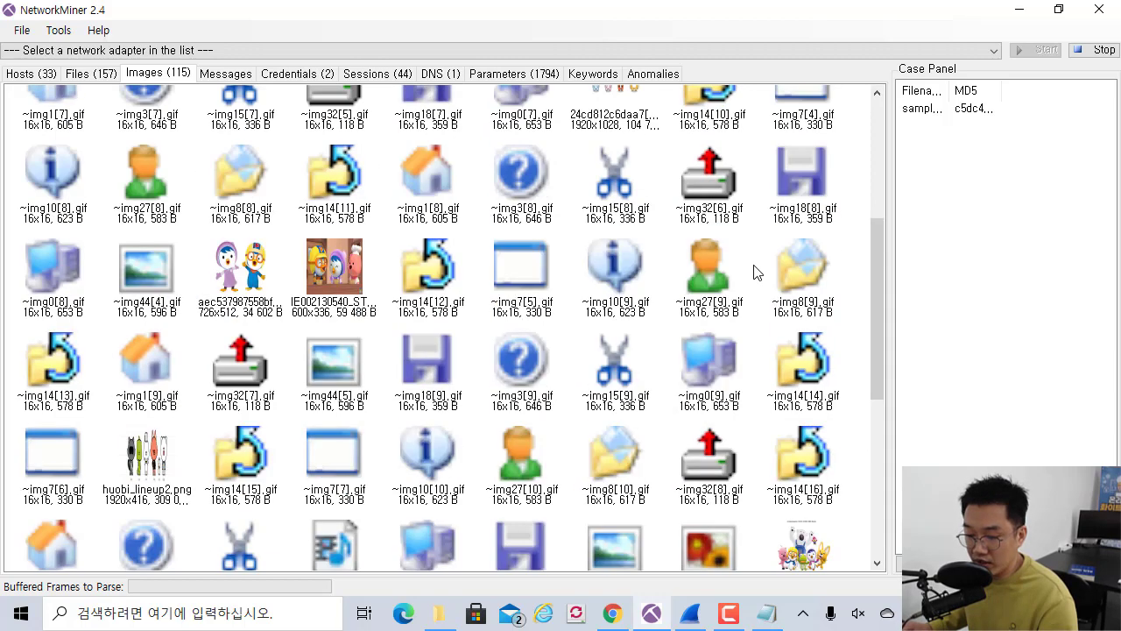
scroll(753, 271, "down", 3)
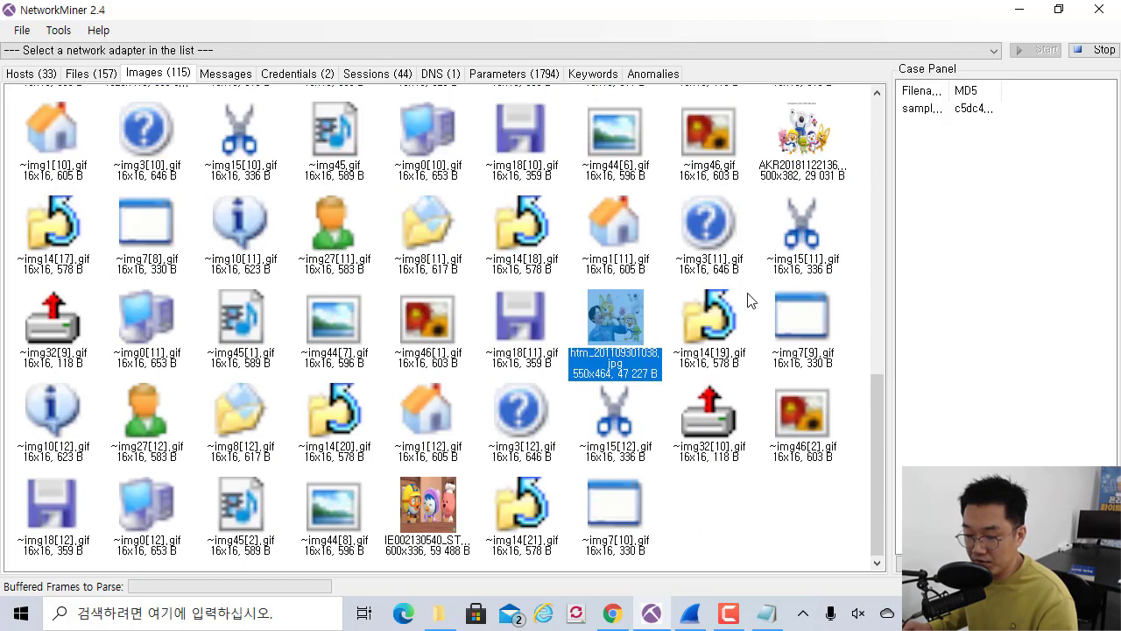
left_click(712, 502)
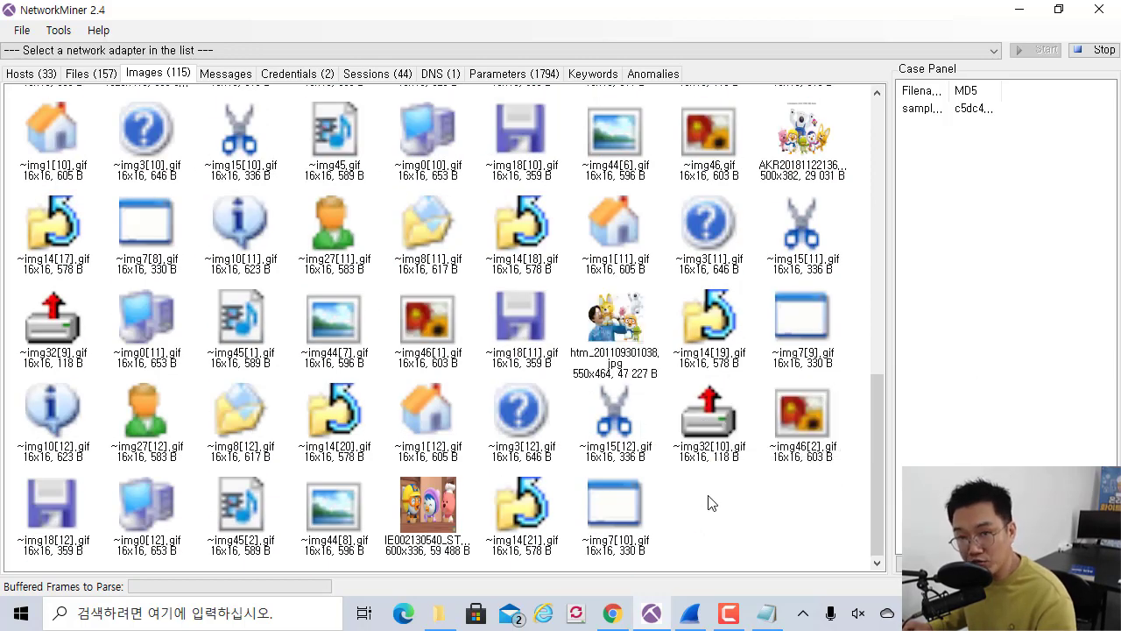
left_click(631, 355)
left_click(815, 166)
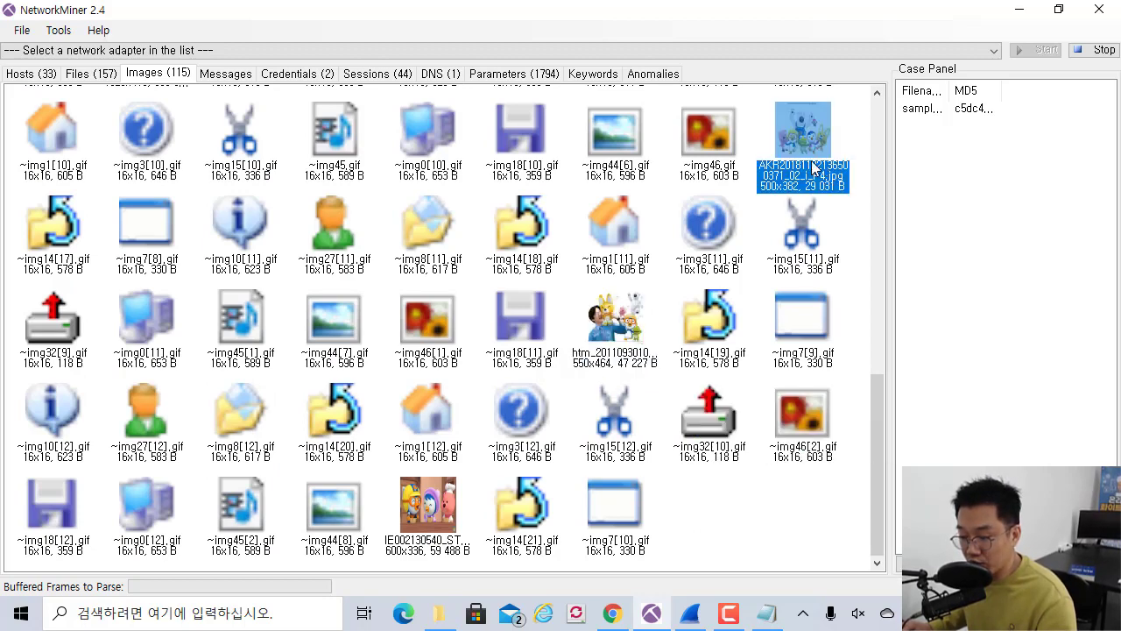
left_click(752, 487)
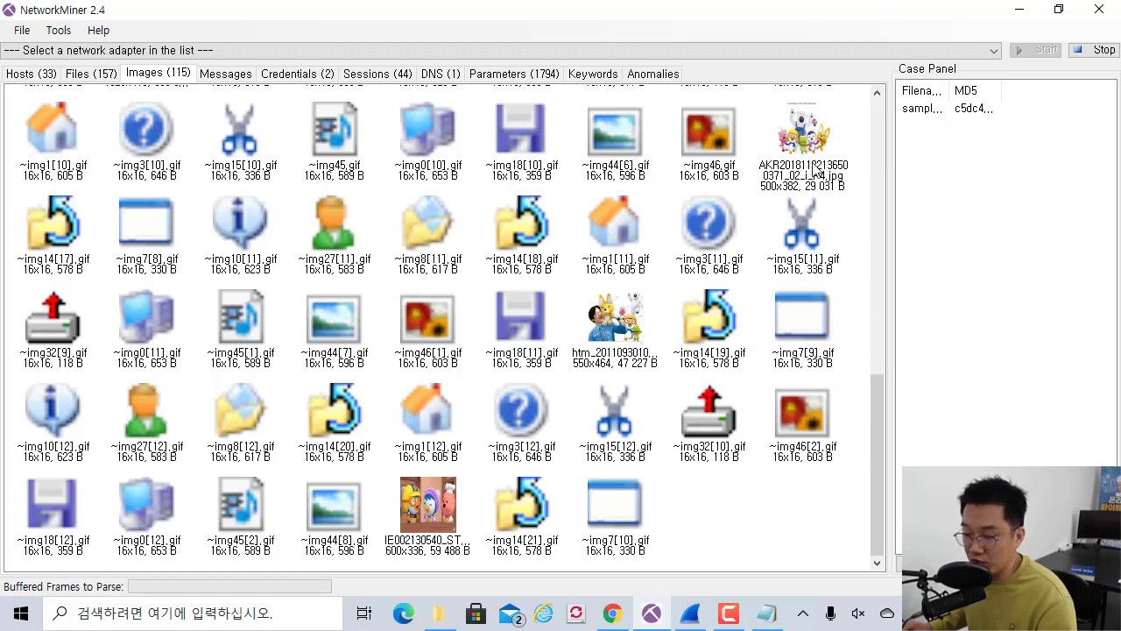
mouse_move(817, 172)
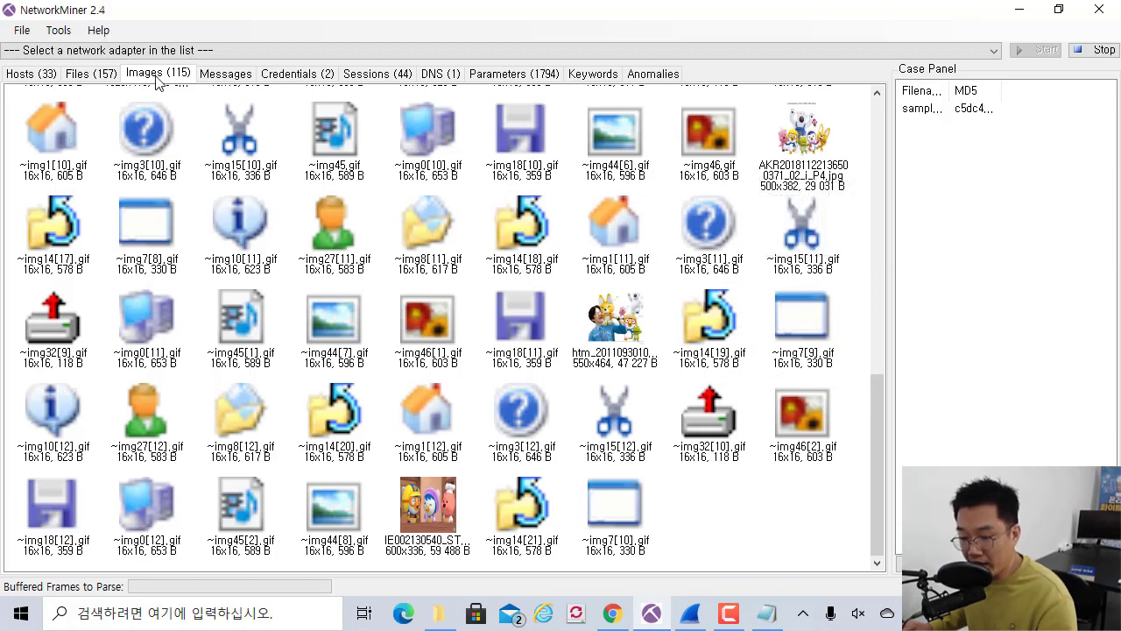
left_click(91, 74)
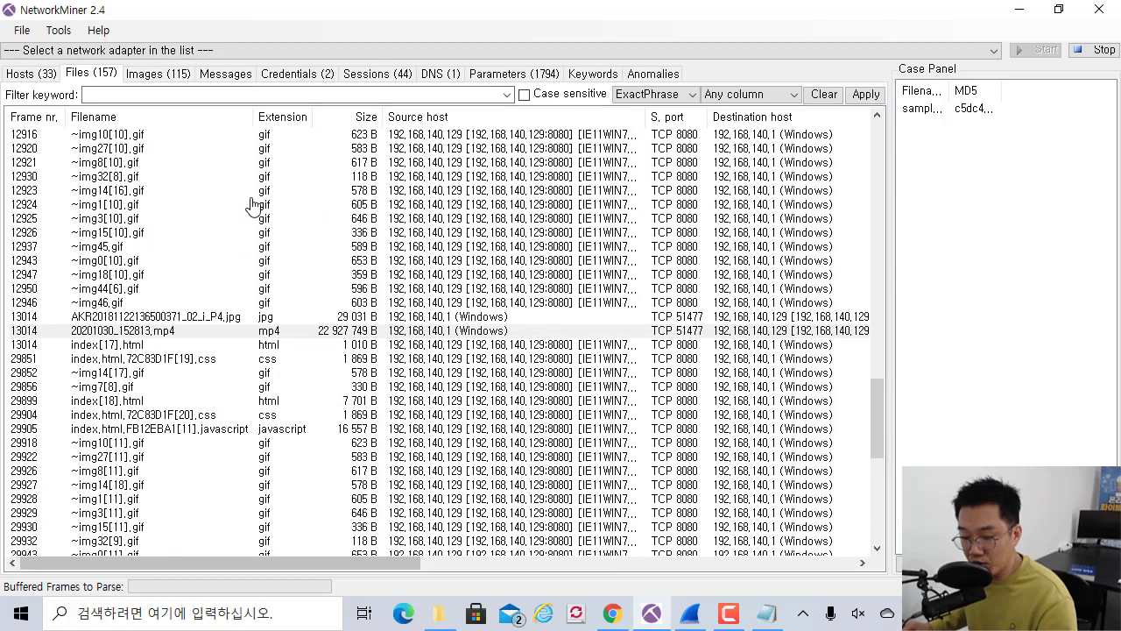
- Sort the extracted files by extension and select 20201030_152813.mp4 among the mp4 entries
scroll(254, 236, "up", 3)
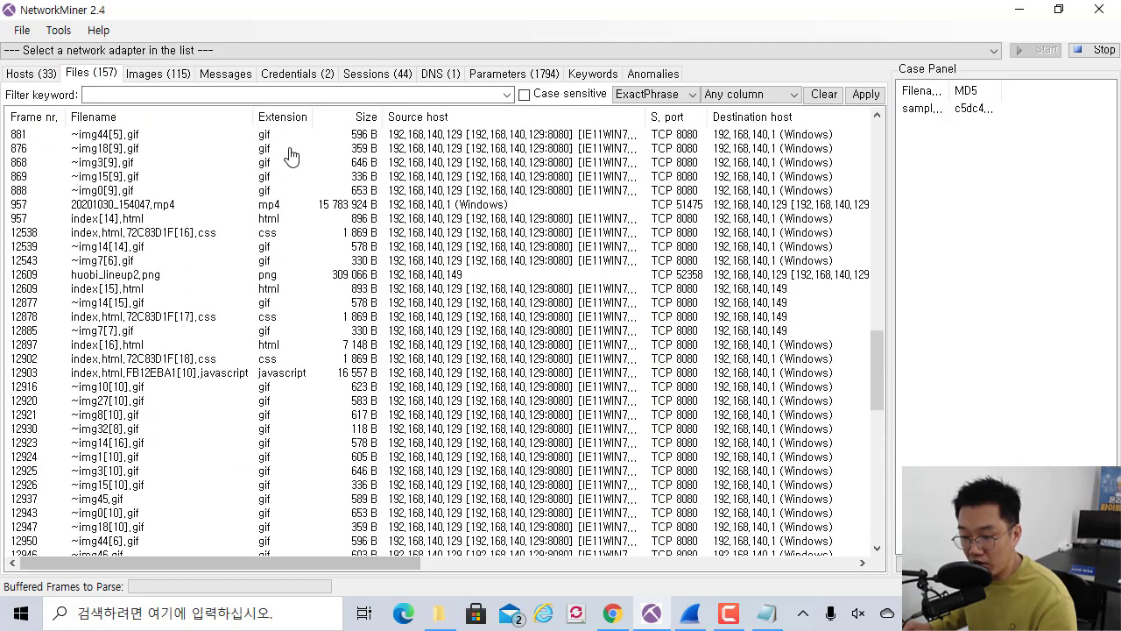
left_click(273, 207)
scroll(274, 294, "down", 4)
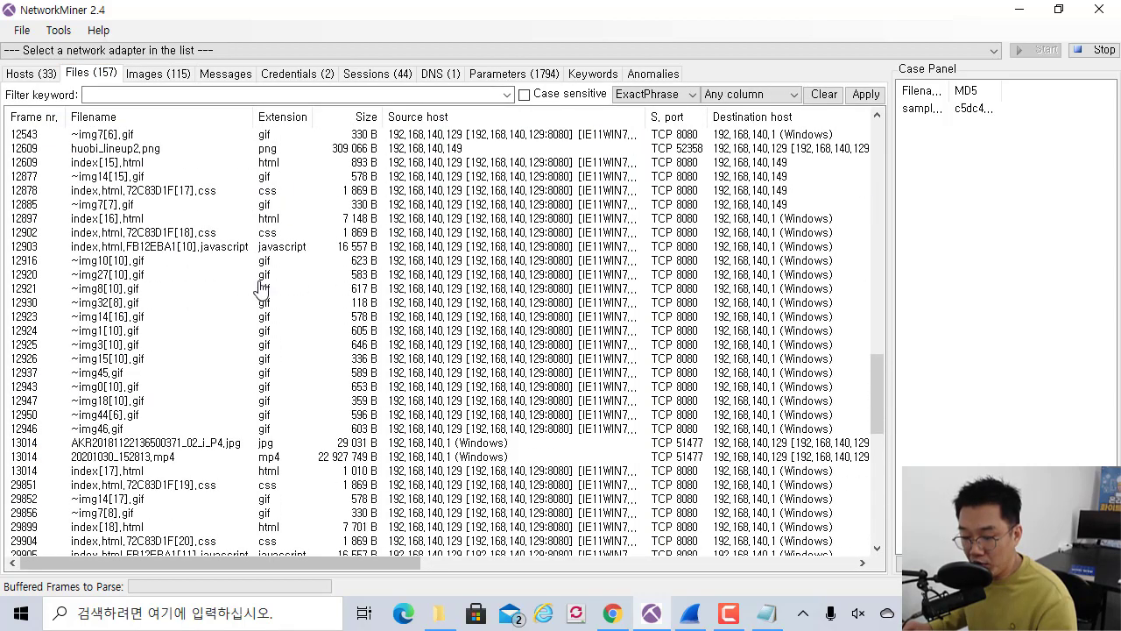
left_click(282, 123)
scroll(288, 288, "down", 10)
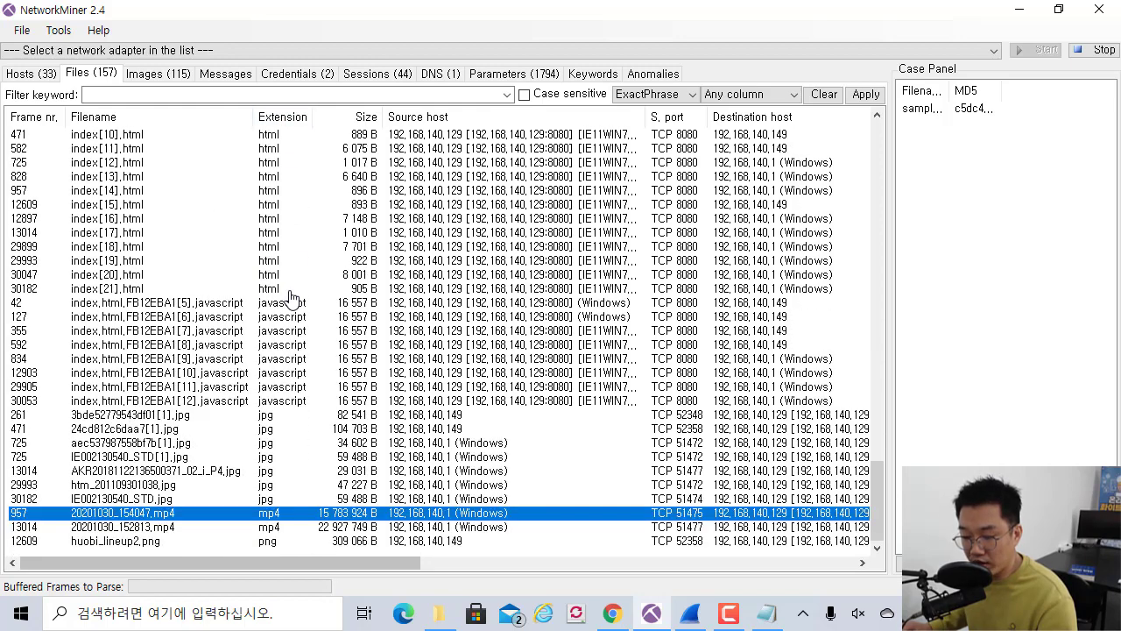
left_click(267, 526)
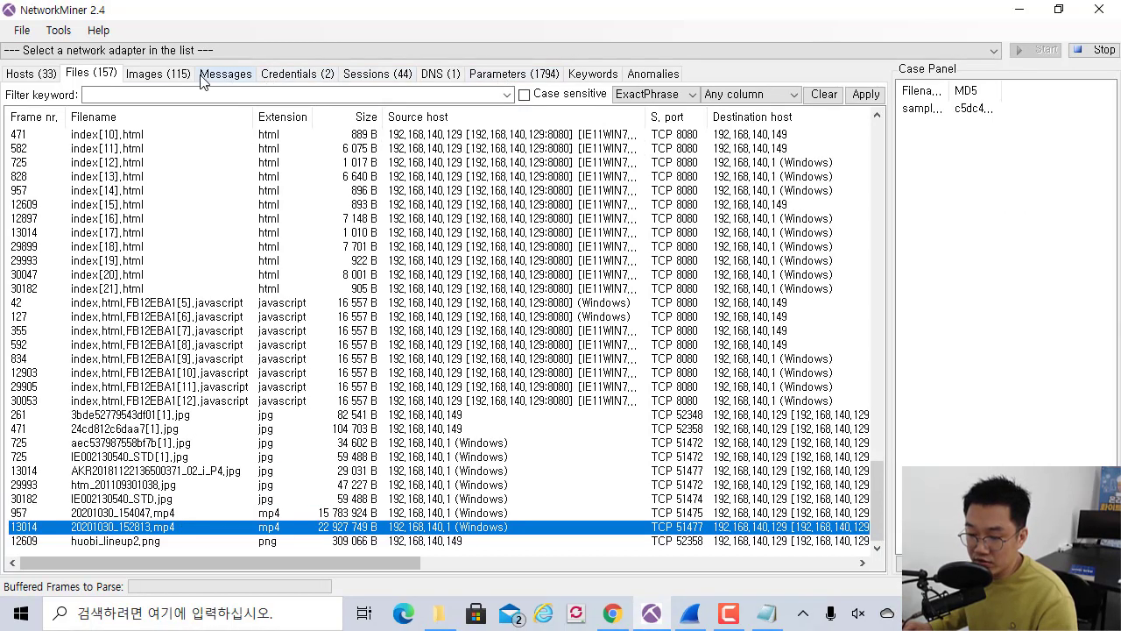
left_click(179, 80)
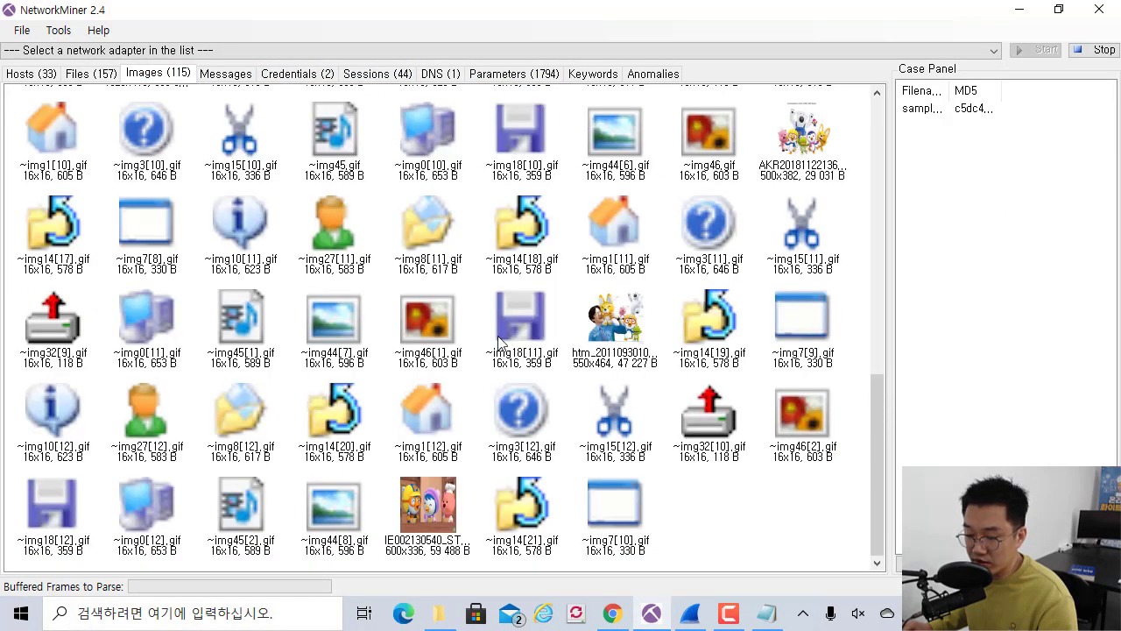
scroll(705, 276, "up", 2)
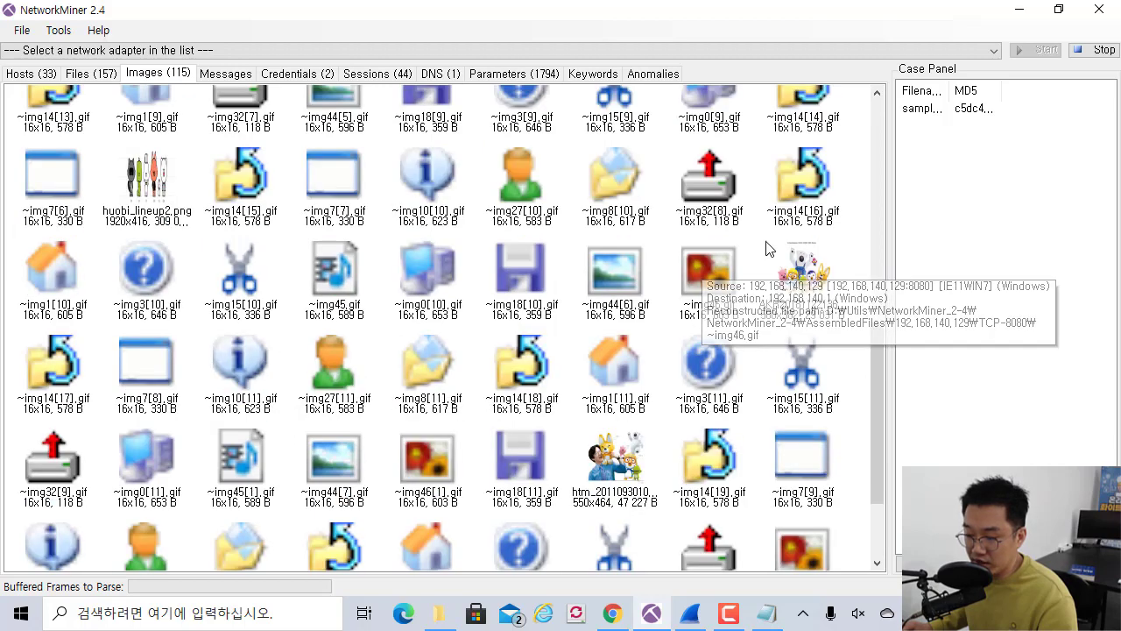
left_click(791, 287)
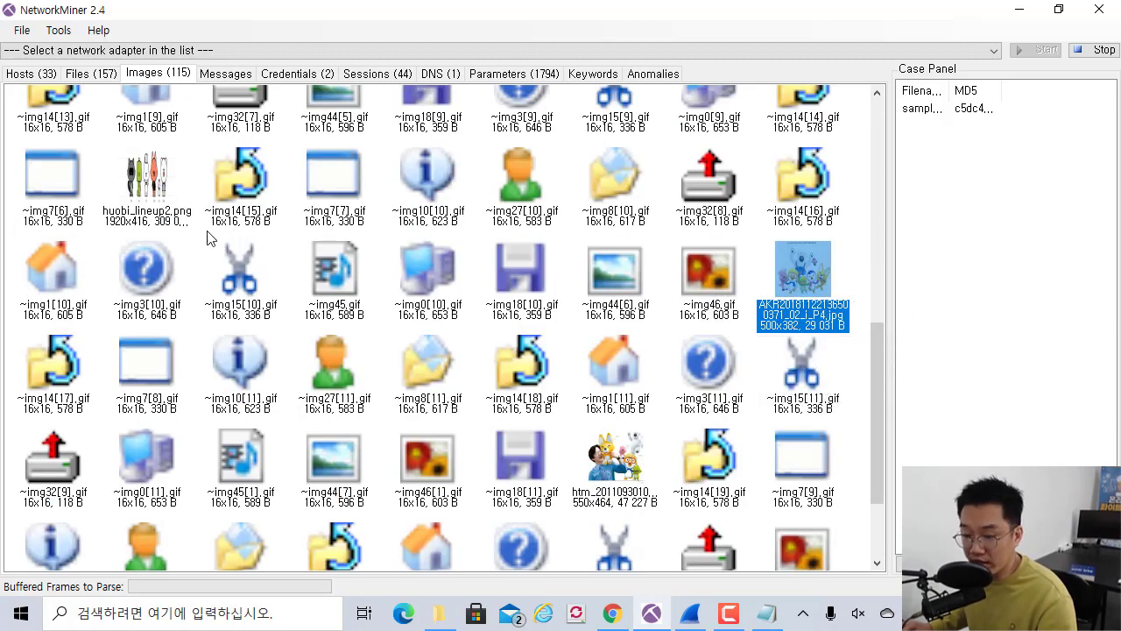
left_click(91, 74)
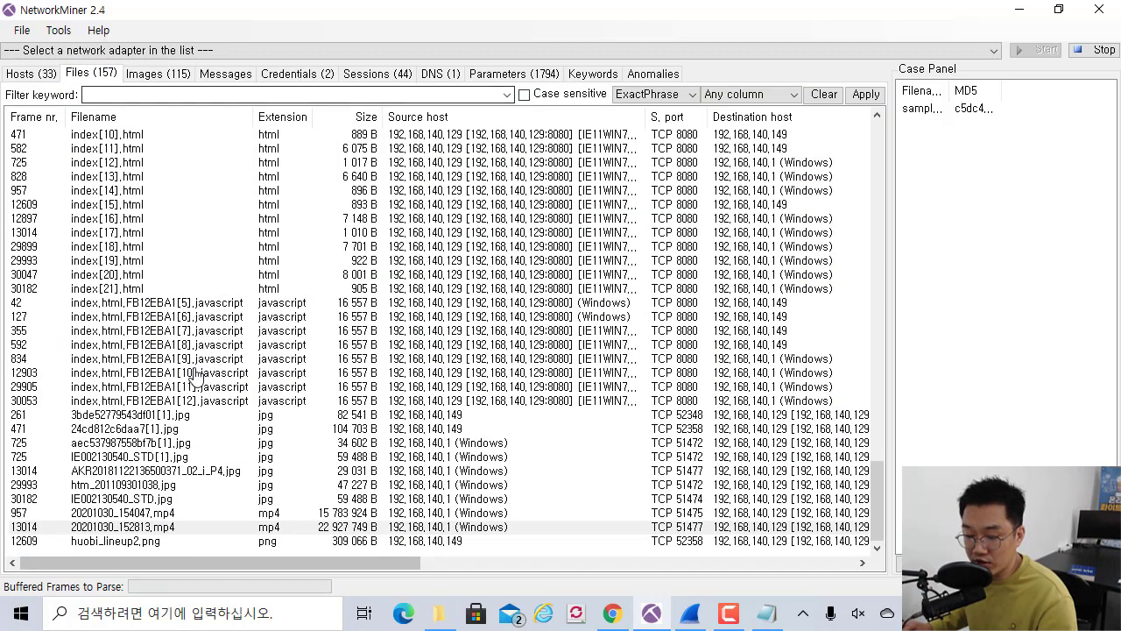
- Open the folder containing the extracted video 20201030_154047.mp4
left_click(175, 513)
left_click(185, 530)
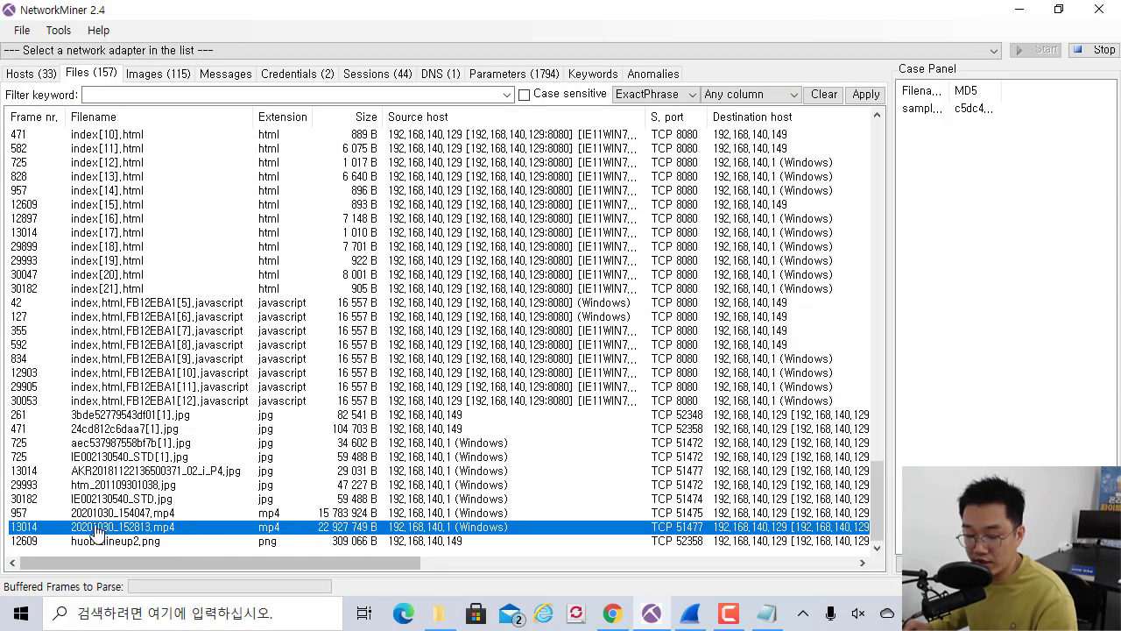
right_click(259, 520)
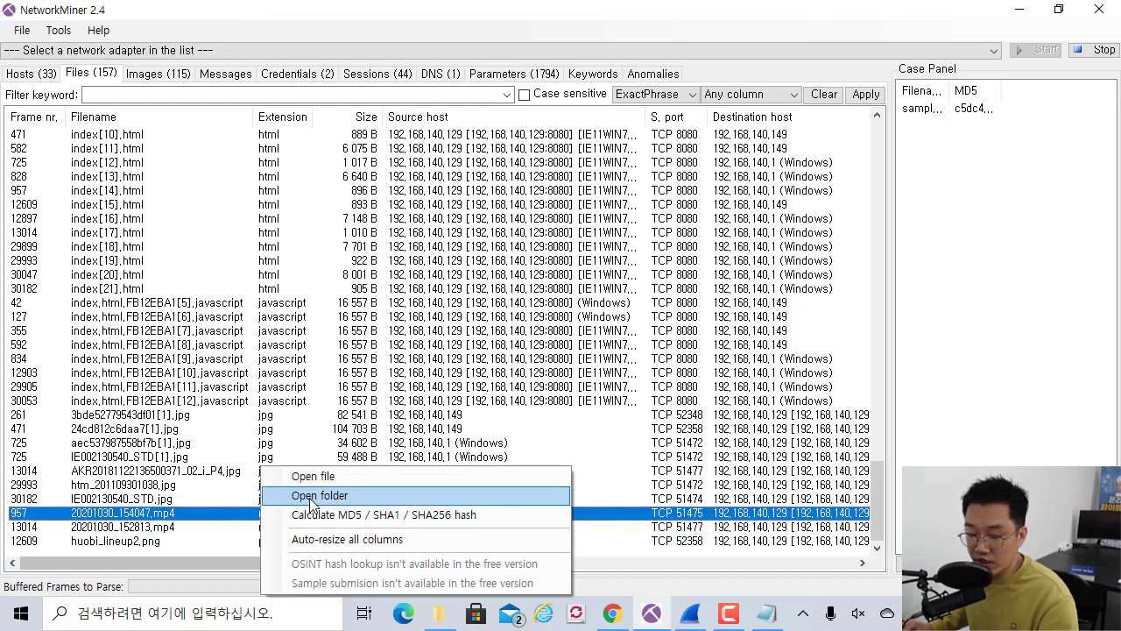
left_click(290, 563)
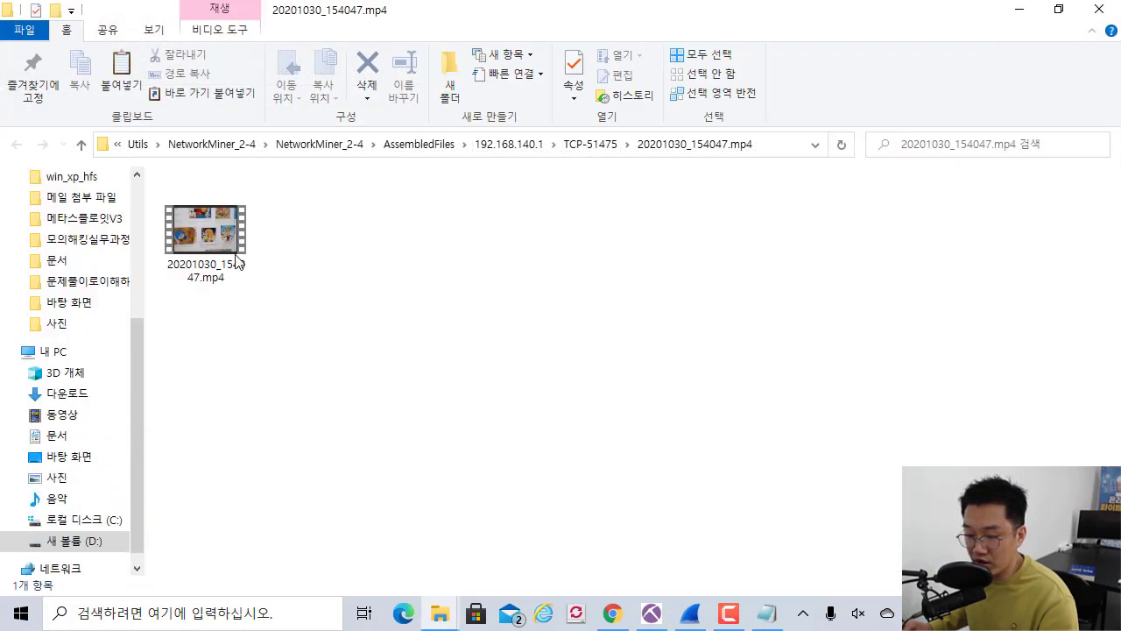
- Play 20201030_154047.mp4, pause it to examine the filmed search results, and close the player
left_click(247, 293)
left_click(230, 264)
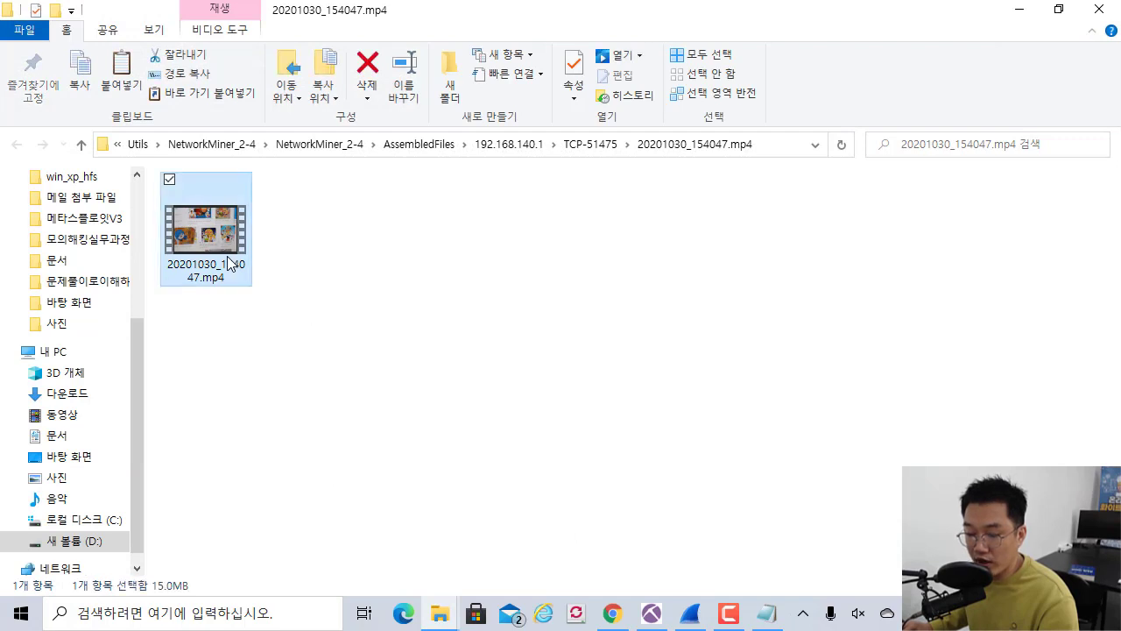
double_click(230, 262)
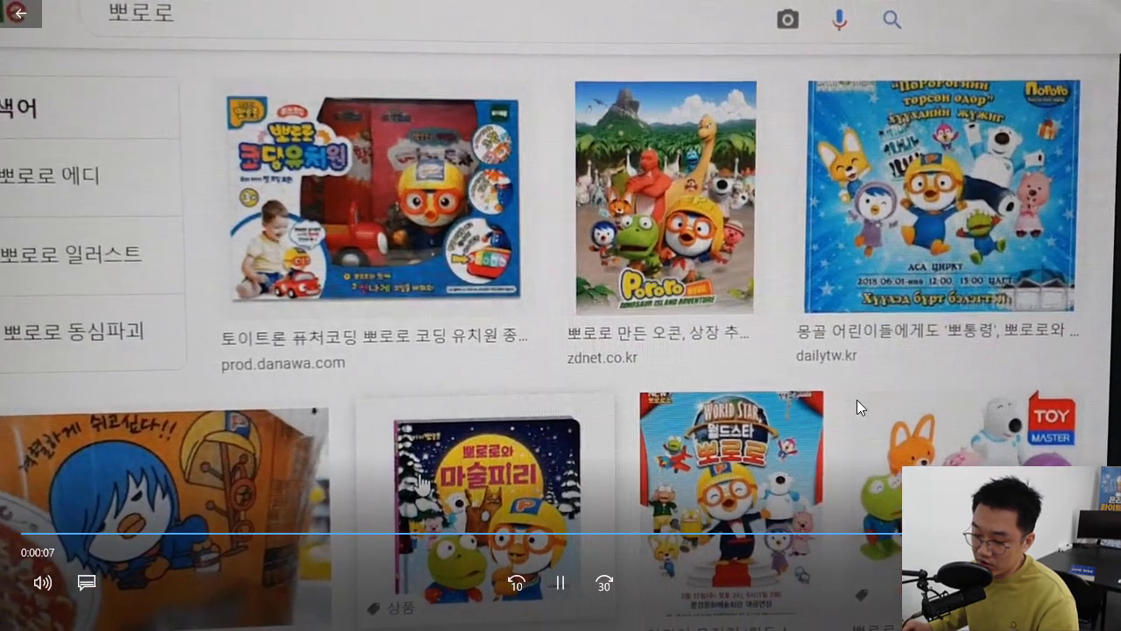
left_click(640, 367)
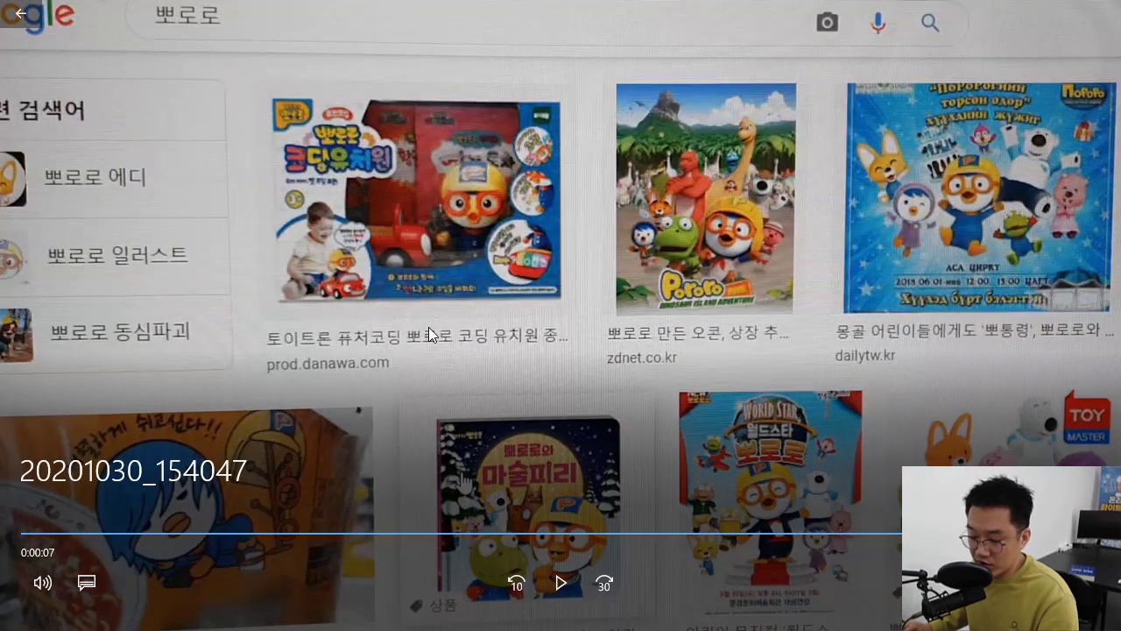
left_click_drag(442, 321, 445, 356)
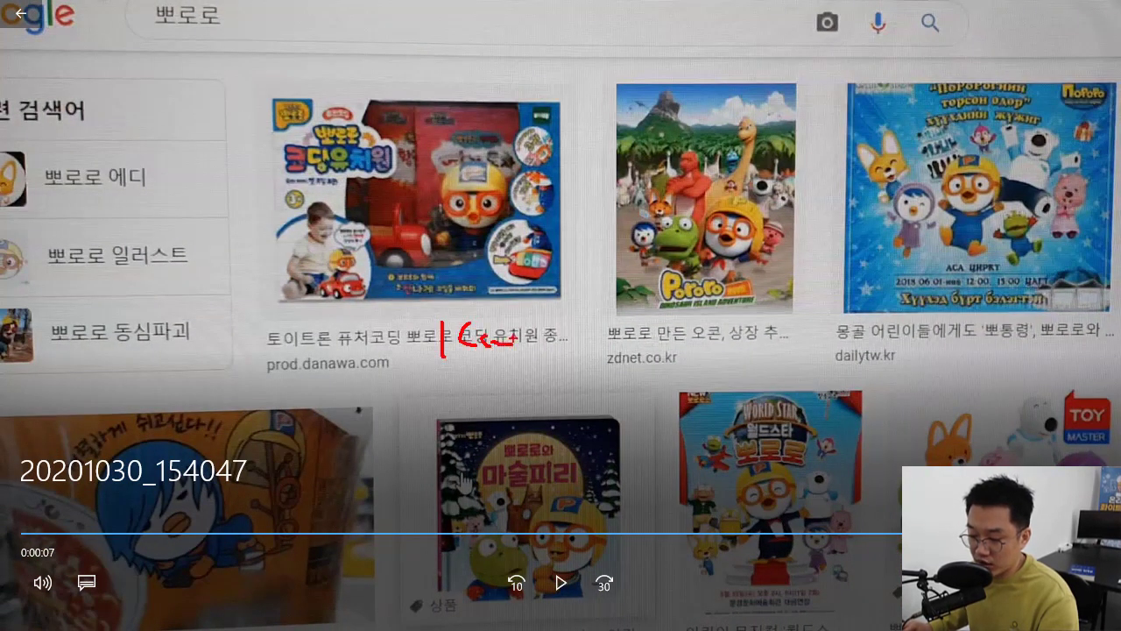
mouse_move(515, 344)
left_mouse_down()
mouse_move(490, 366)
mouse_move(461, 369)
left_mouse_up()
key("Escape")
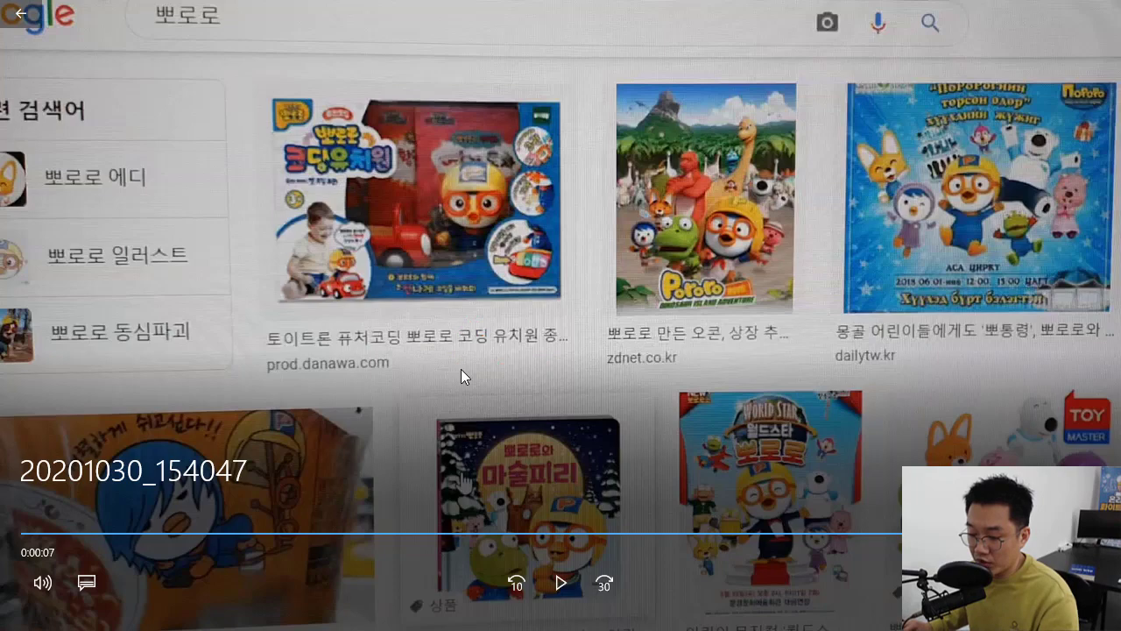
left_click(1110, 9)
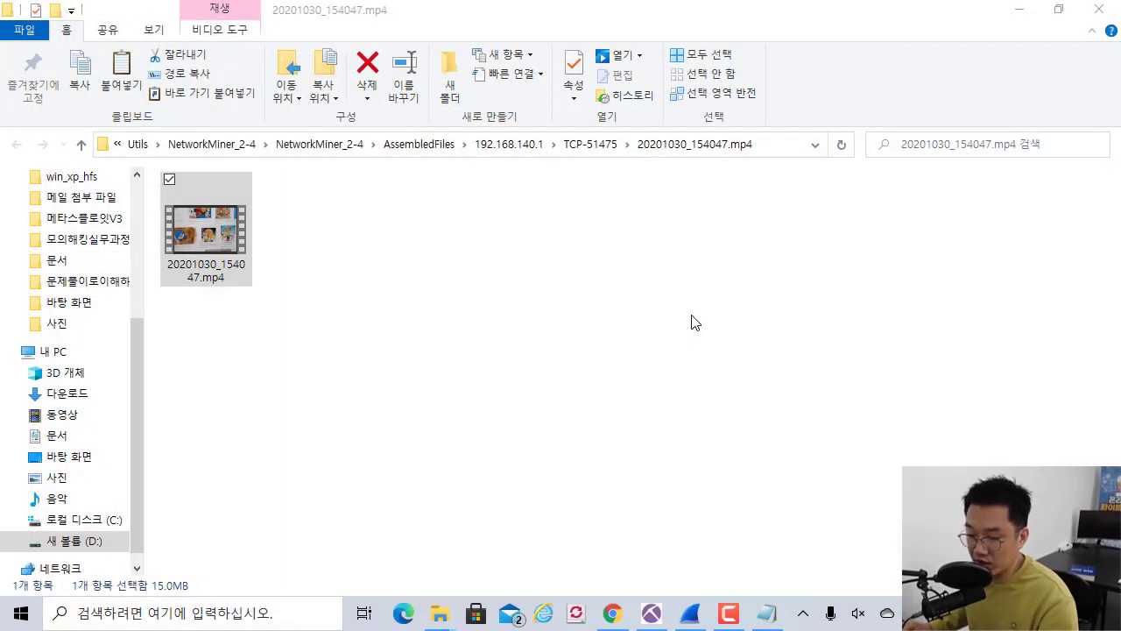
left_click_drag(195, 408, 254, 237)
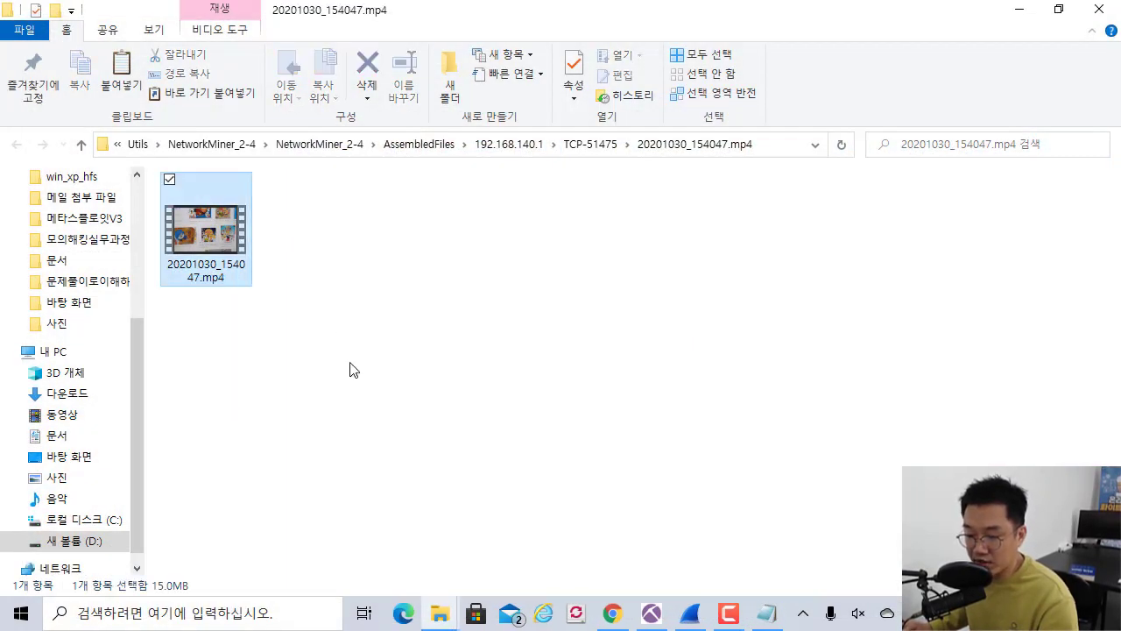
left_click(353, 368)
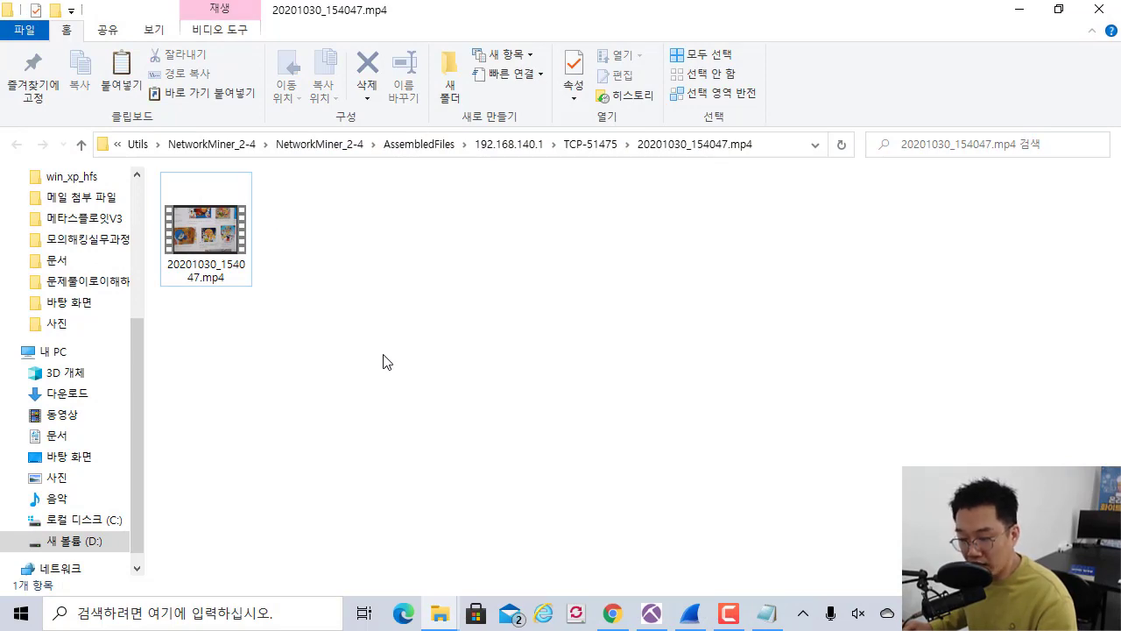
- Switch back to NetworkMiner and open the folder containing the extracted video 20201030_152813.mp4
key("alt+Tab")
left_click(201, 528)
right_click(221, 532)
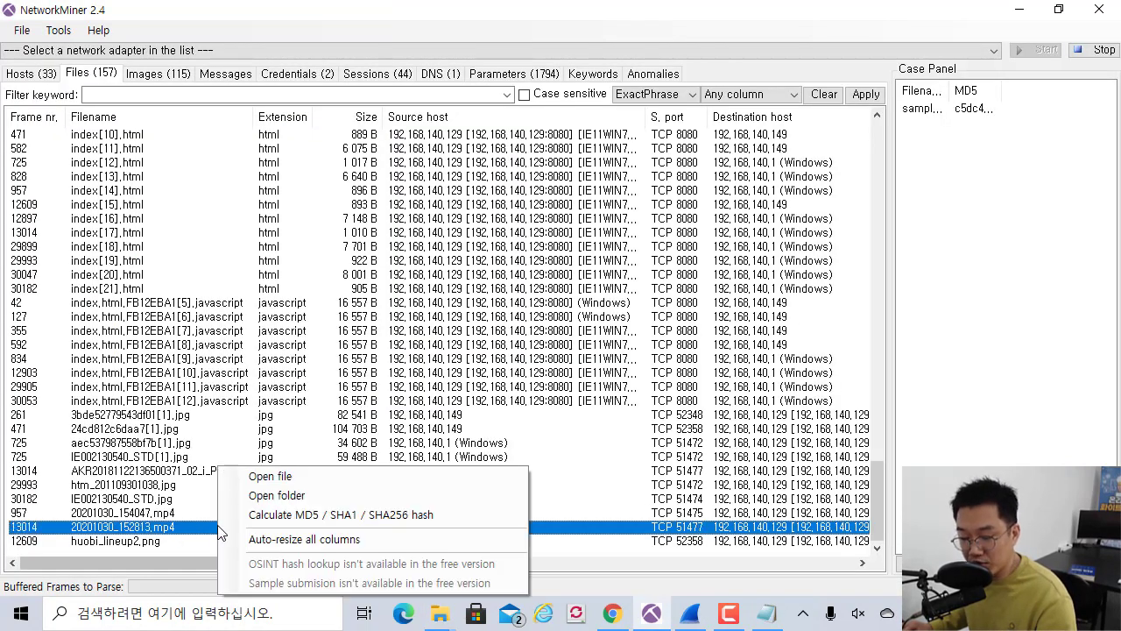
left_click(267, 495)
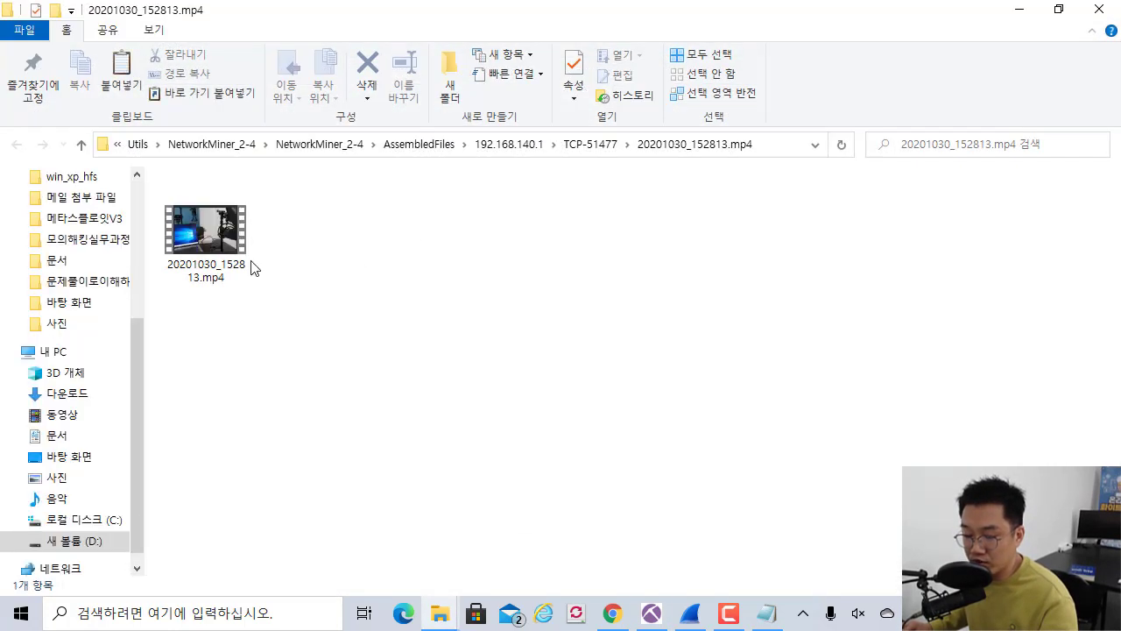
- Play 20201030_152813.mp4, skip ahead, and pause at 0:00:07 to examine the handwritten notebook page
double_click(225, 263)
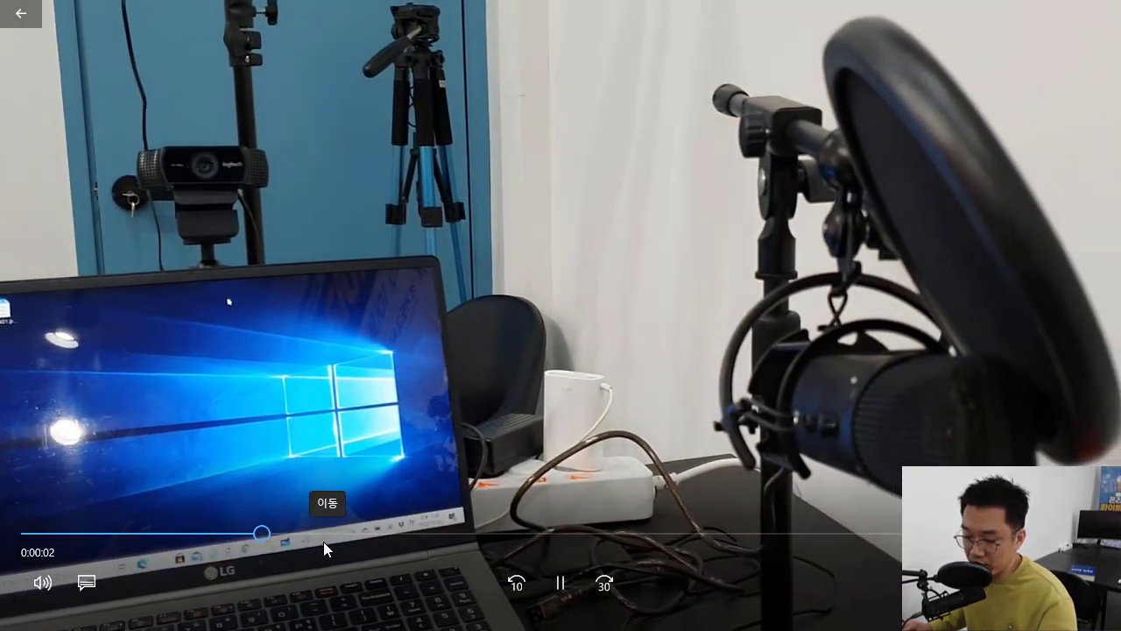
left_click_drag(324, 541, 585, 536)
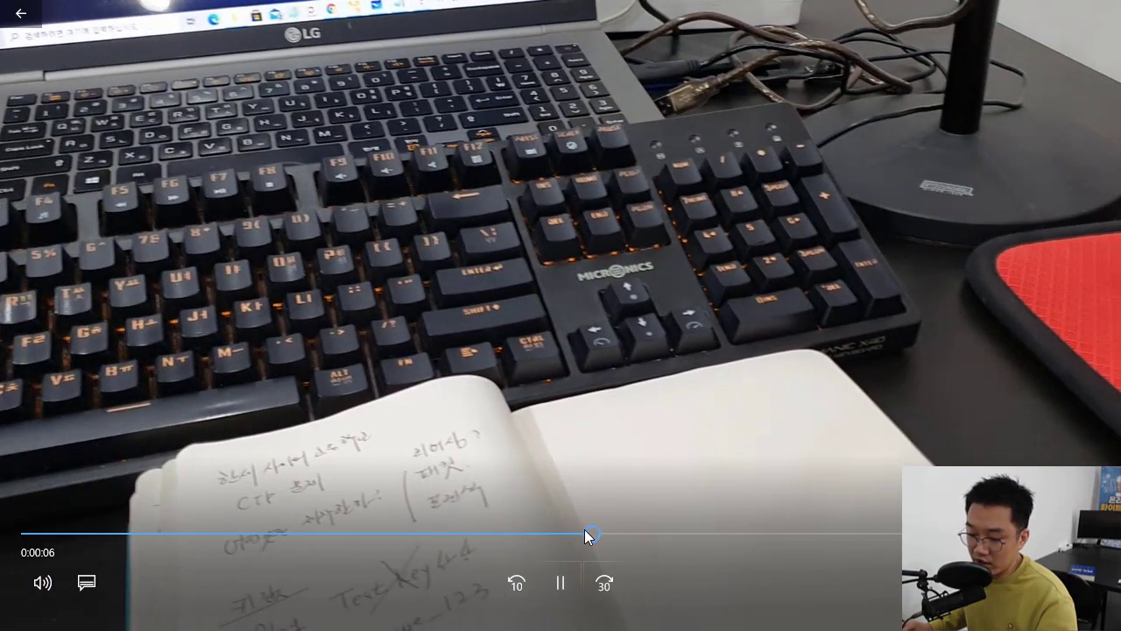
left_click(587, 471)
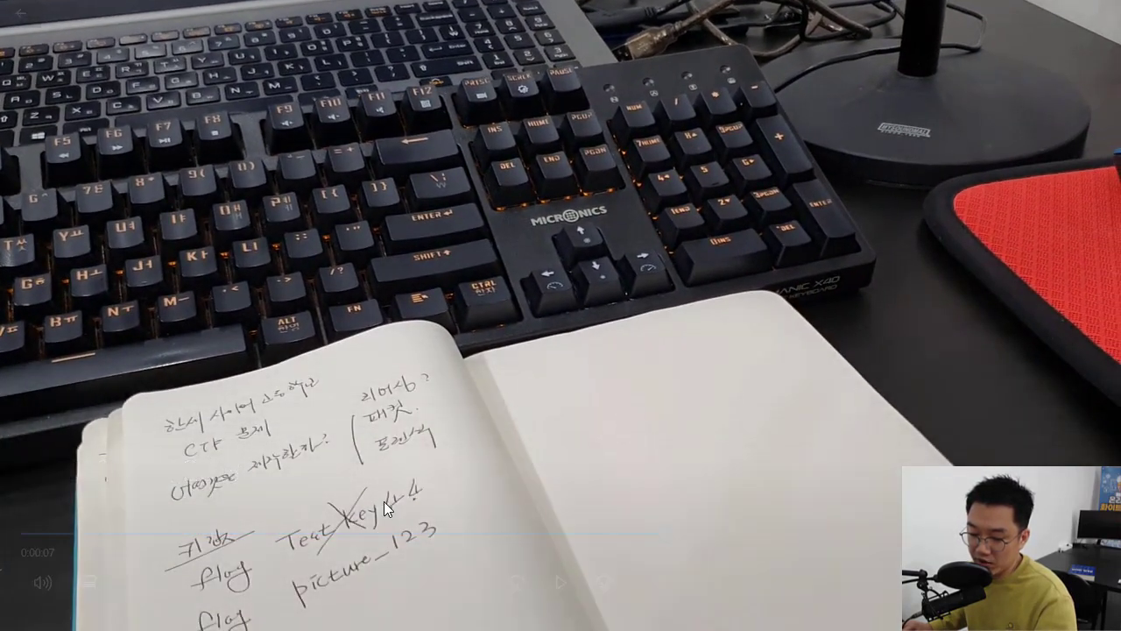
left_click_drag(443, 510, 469, 508)
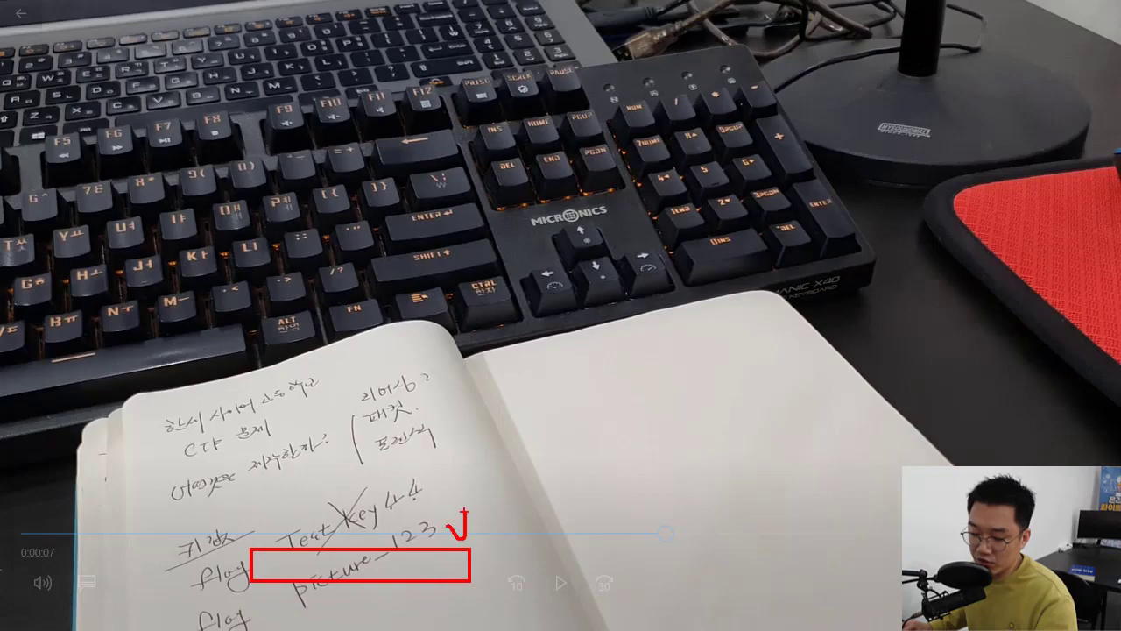
key("Escape")
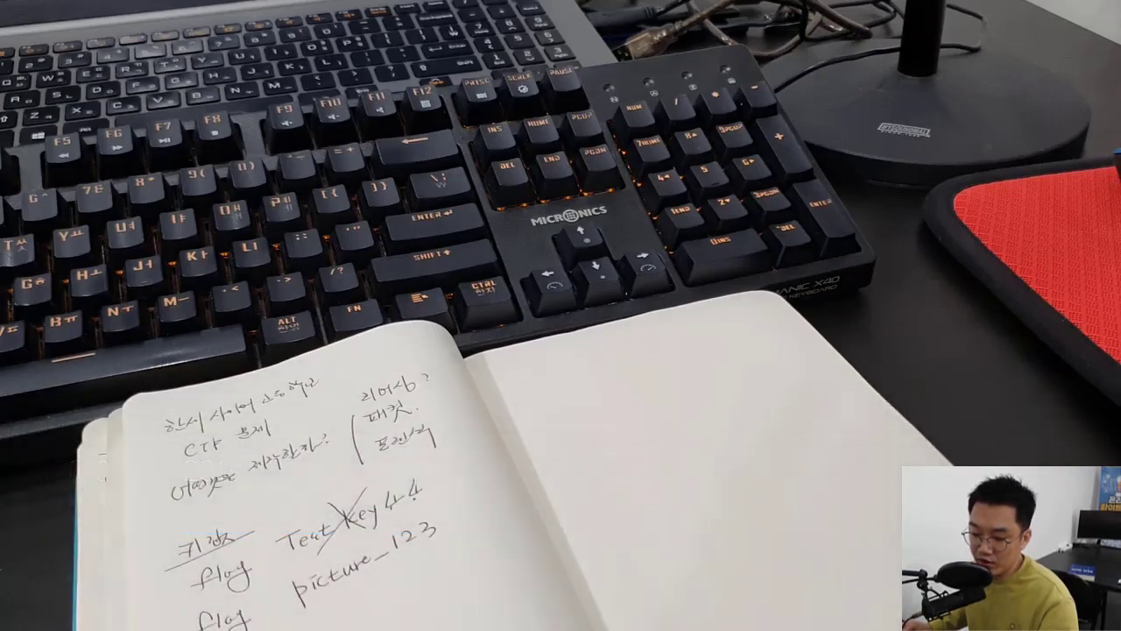
- Skip through the rest of 20201030_152813.mp4, close the player and its folder, and select 20201030_154047.mp4 in the extracted files list
left_click_drag(666, 536, 911, 531)
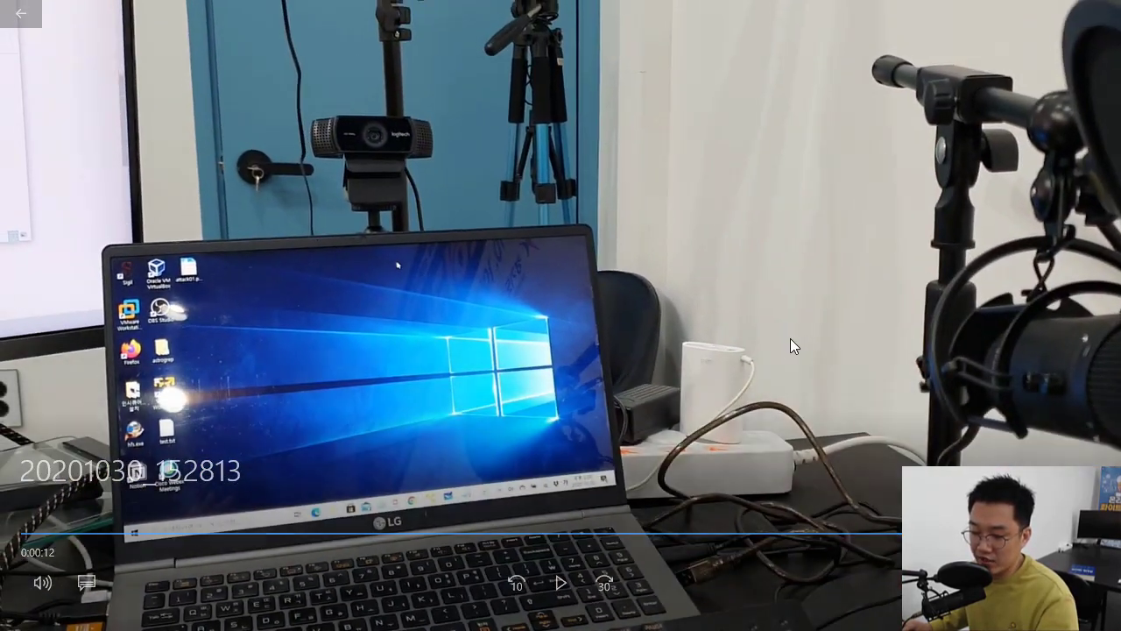
key("alt+F4")
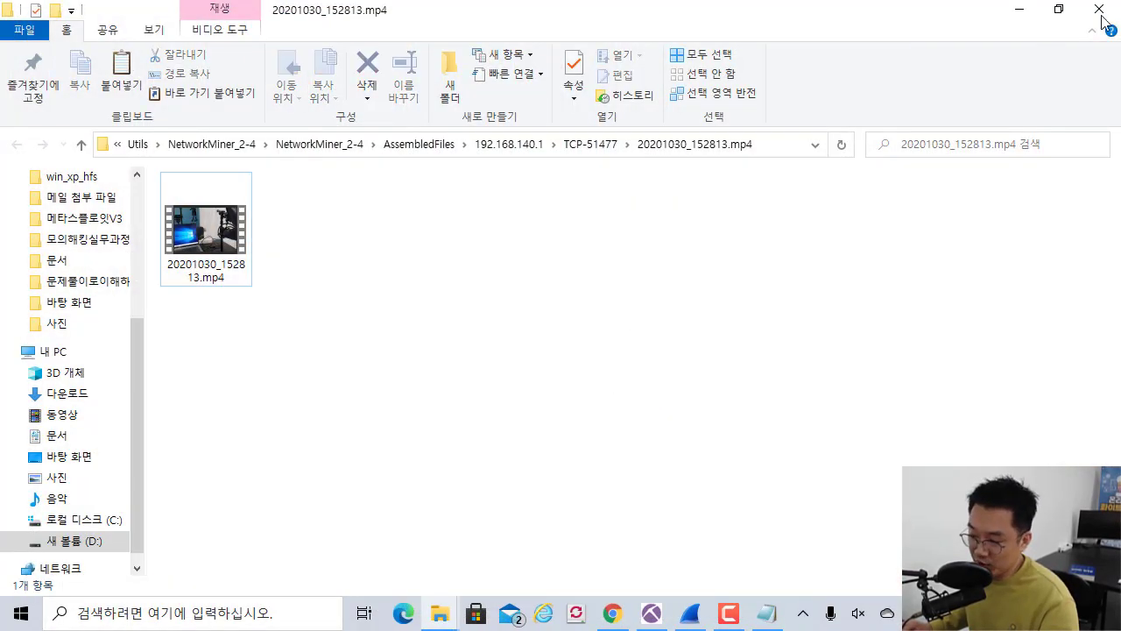
key("alt+F4")
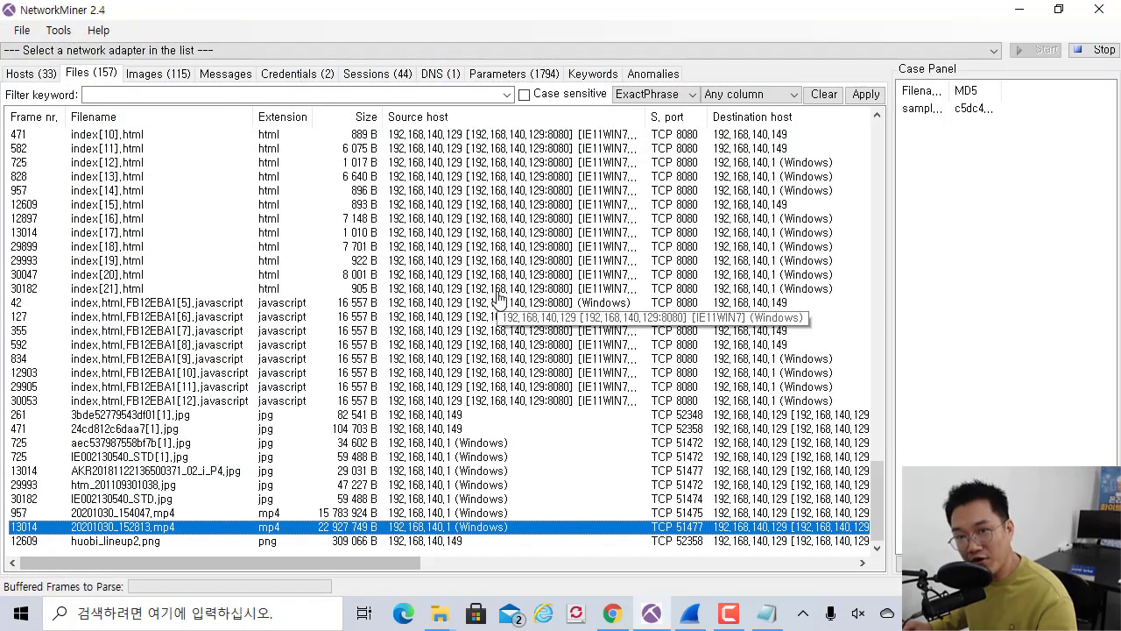
left_click(197, 513)
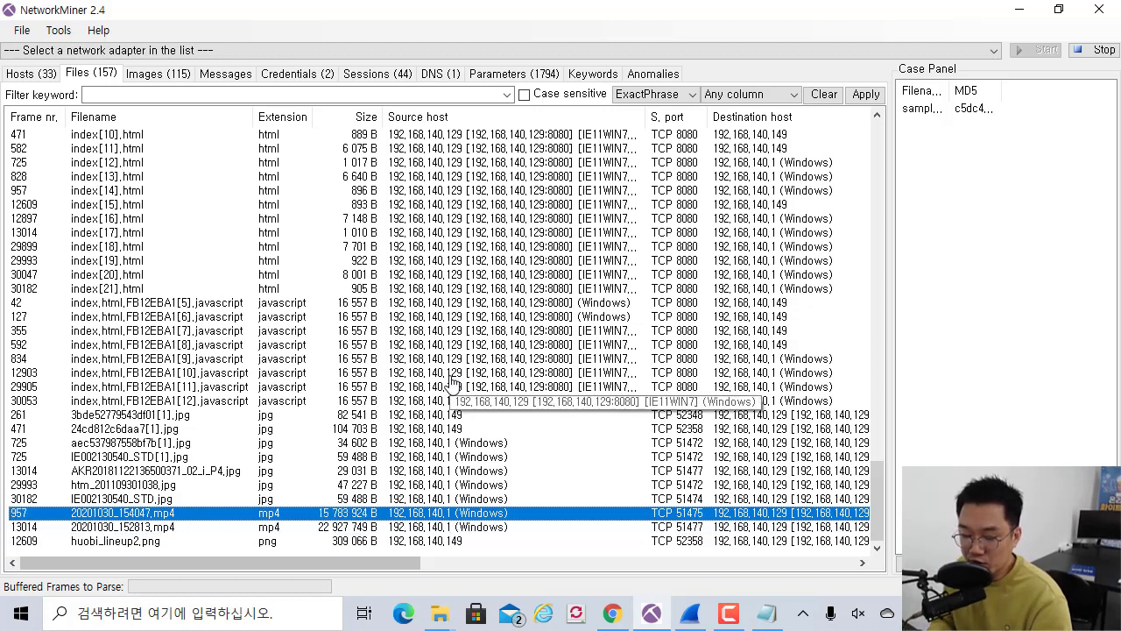